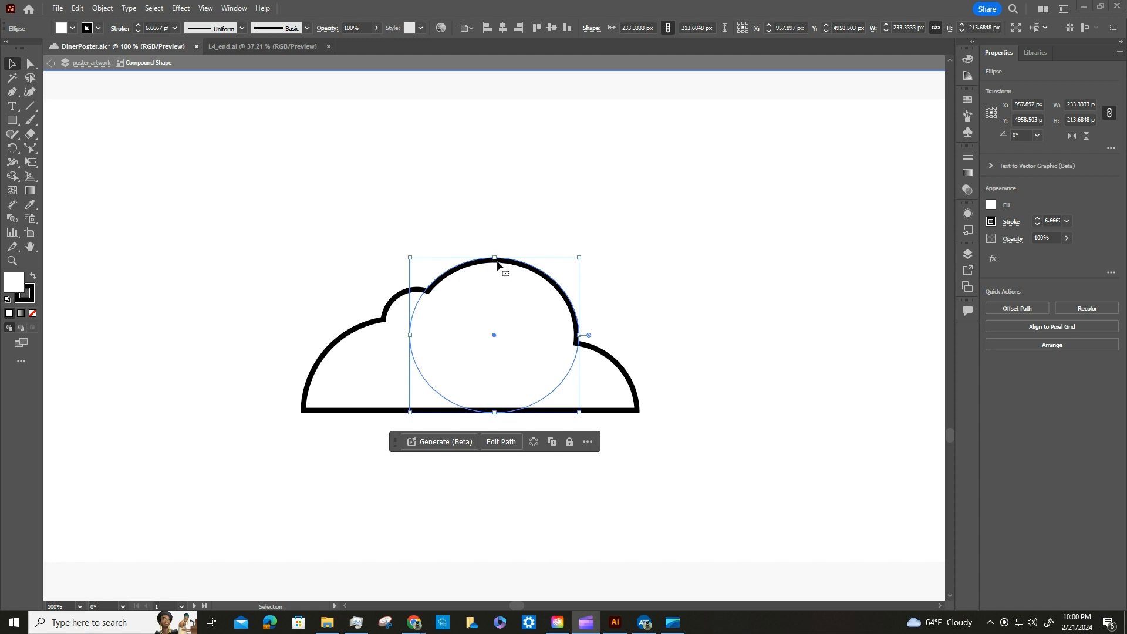
Step: Reduce the height of the large middle ellipse in the cloud to about 194 px
mouse_move(495, 260)
mouse_down()
mouse_move(495, 284)
mouse_move(500, 274)
mouse_up()
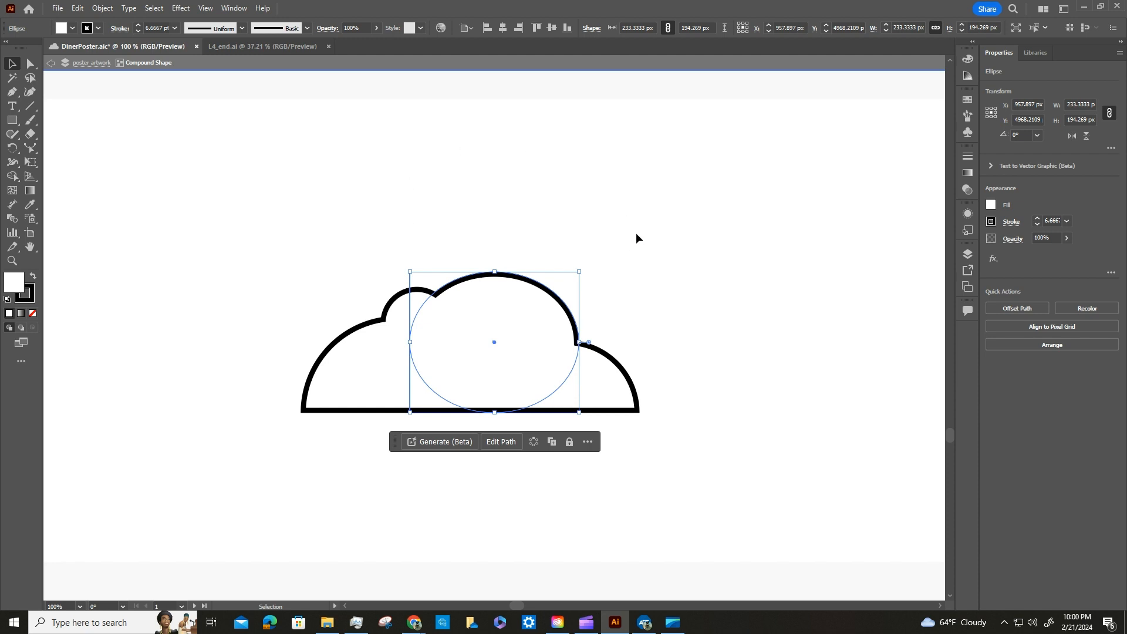
click(588, 232)
click(110, 11)
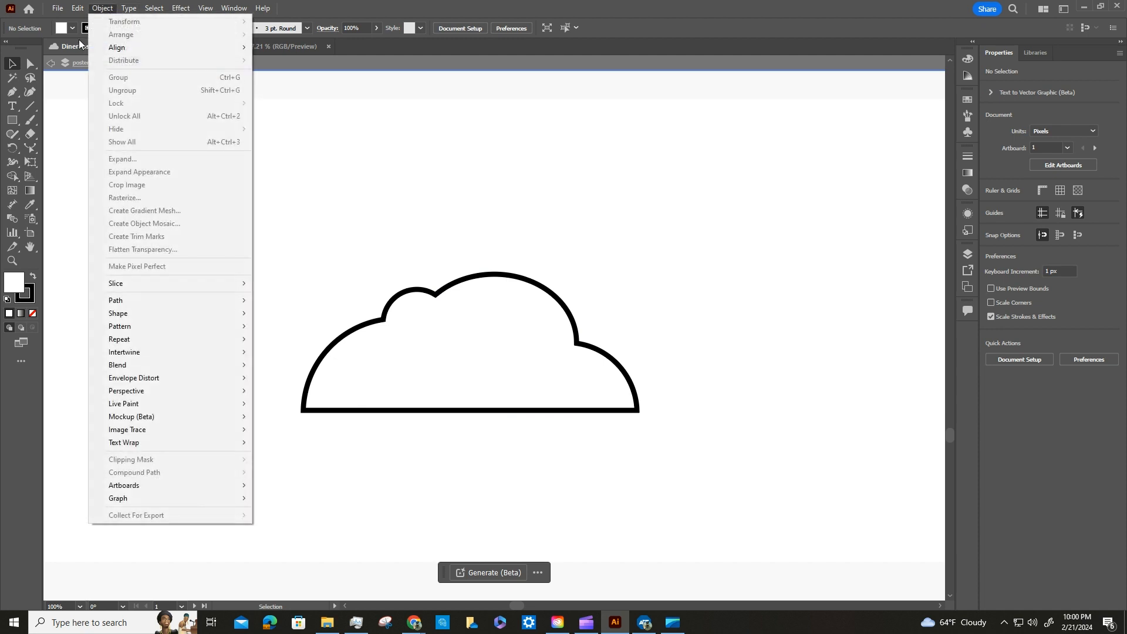
mouse_move(114, 315)
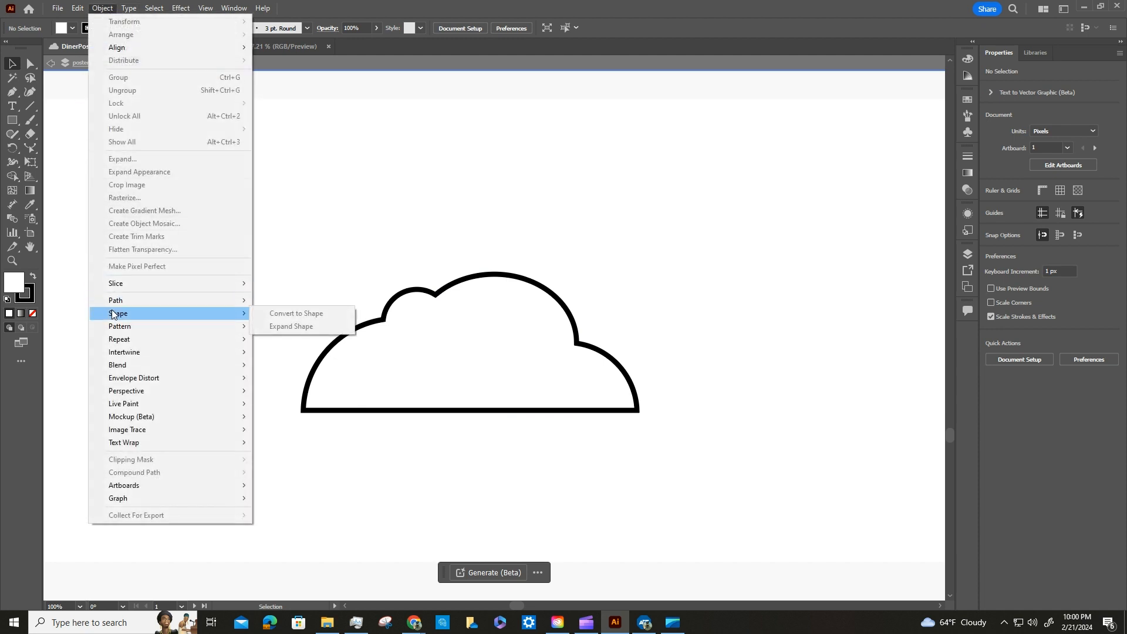
click(430, 185)
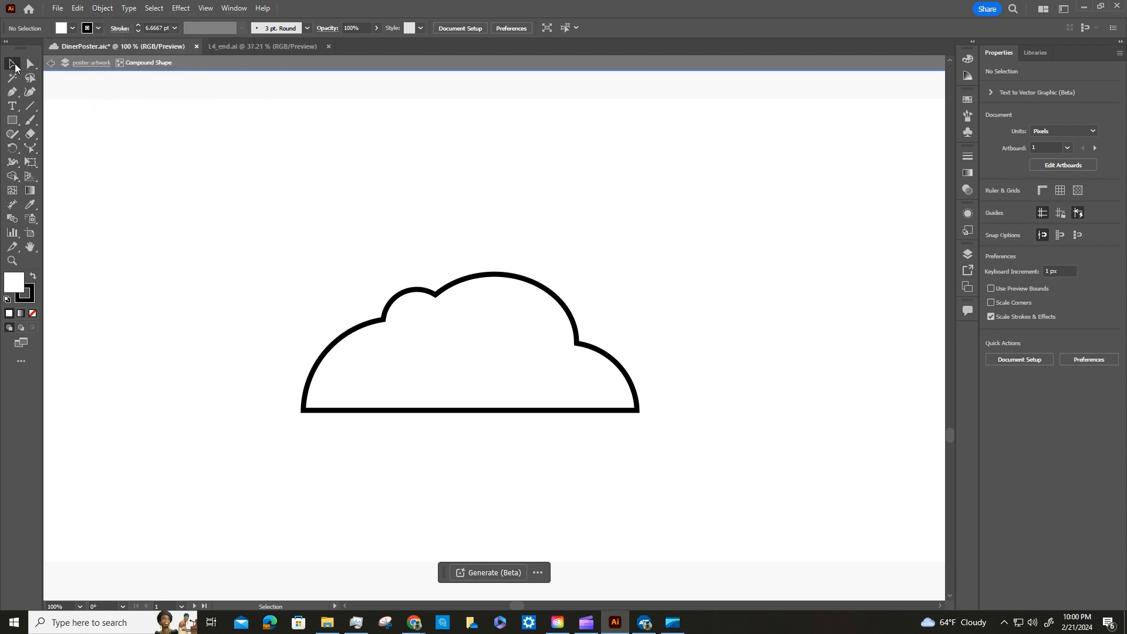
click(468, 287)
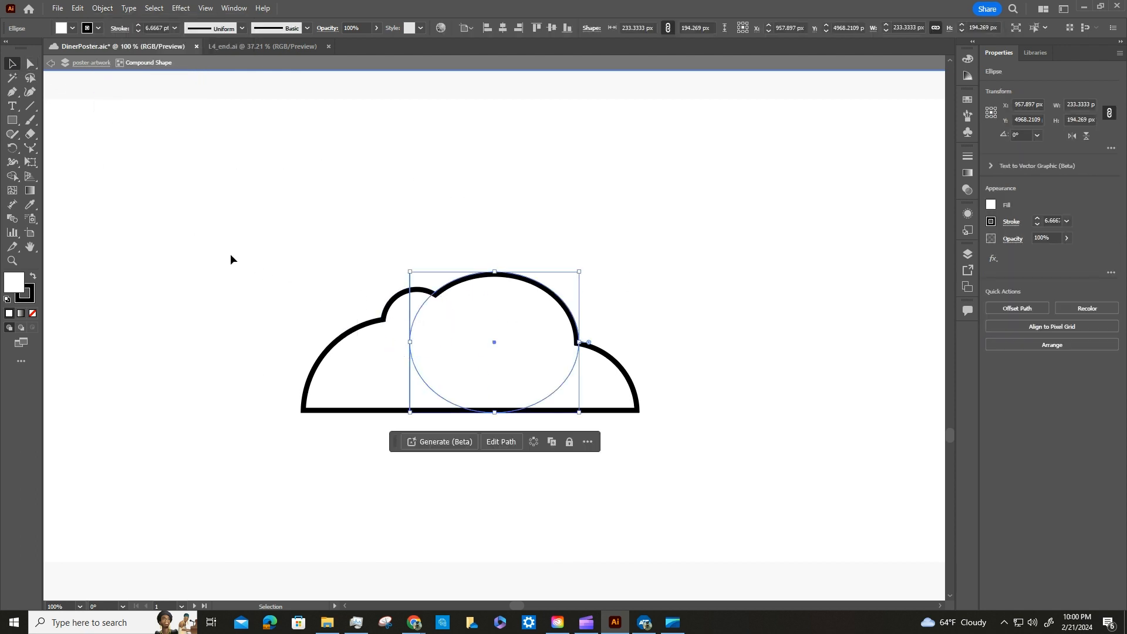
Step: Expand the appearance of the whole cloud compound shape and leave isolation mode
drag(197, 238, 709, 461)
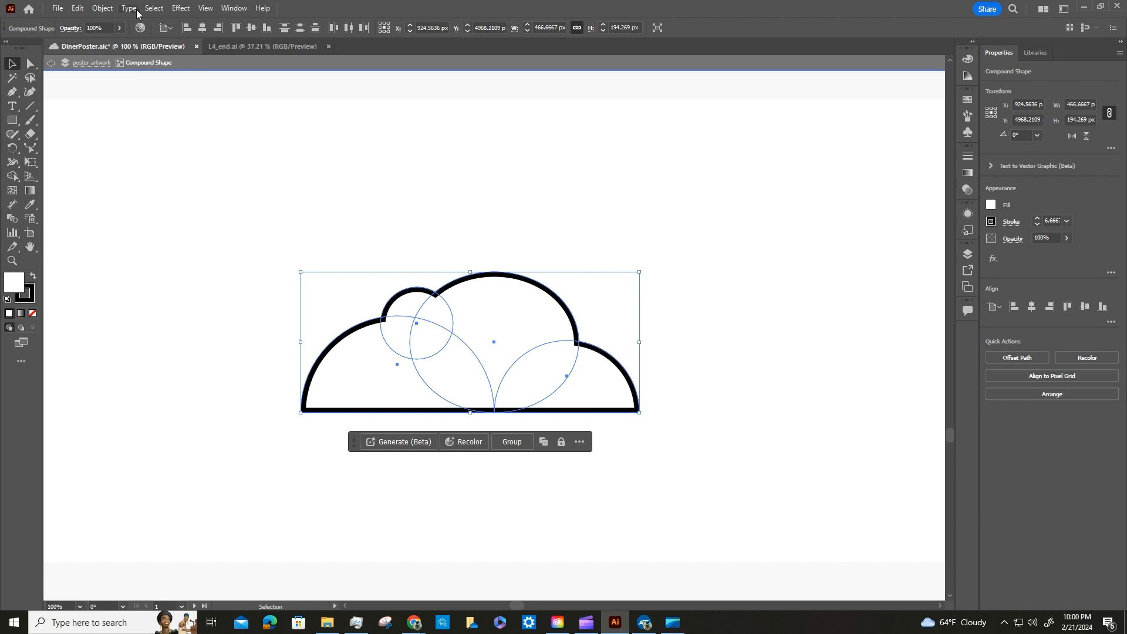
click(104, 8)
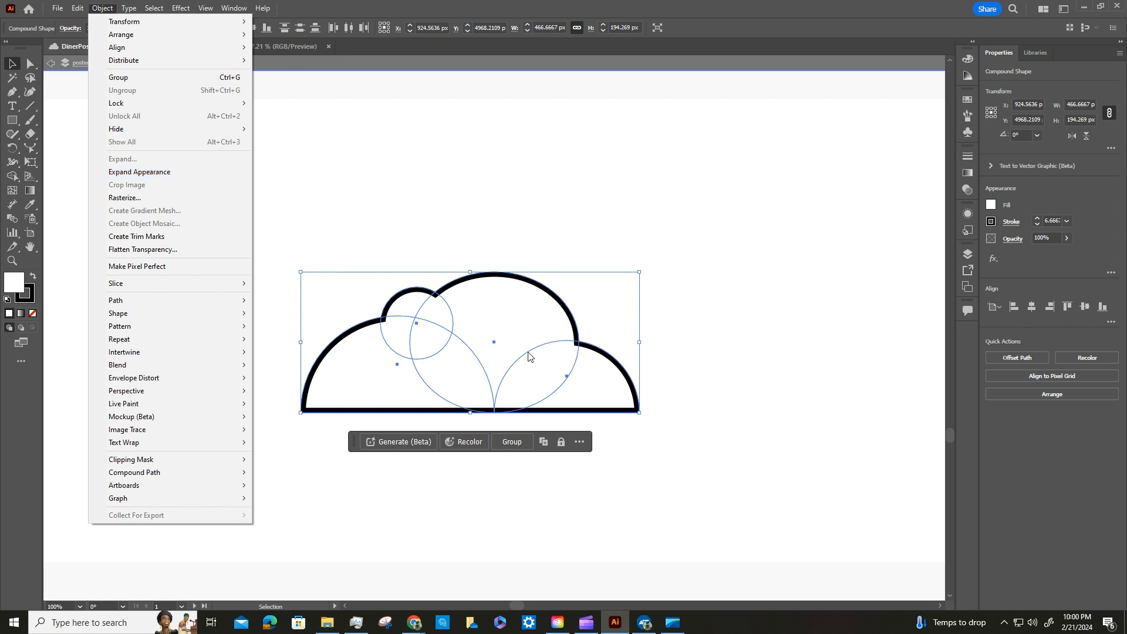
click(160, 176)
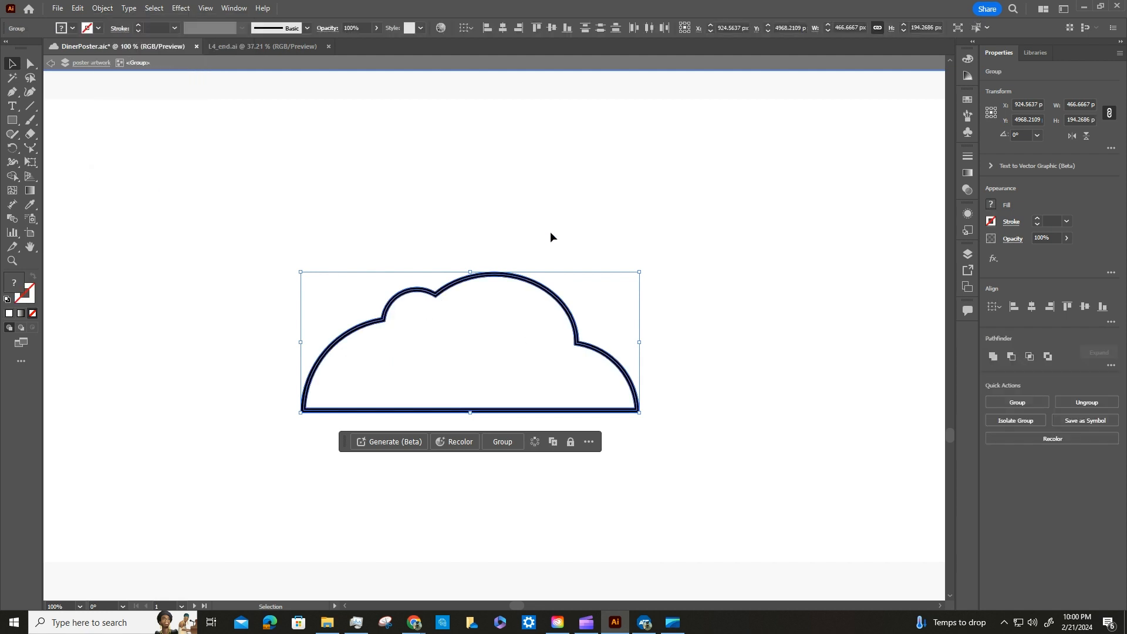
click(92, 62)
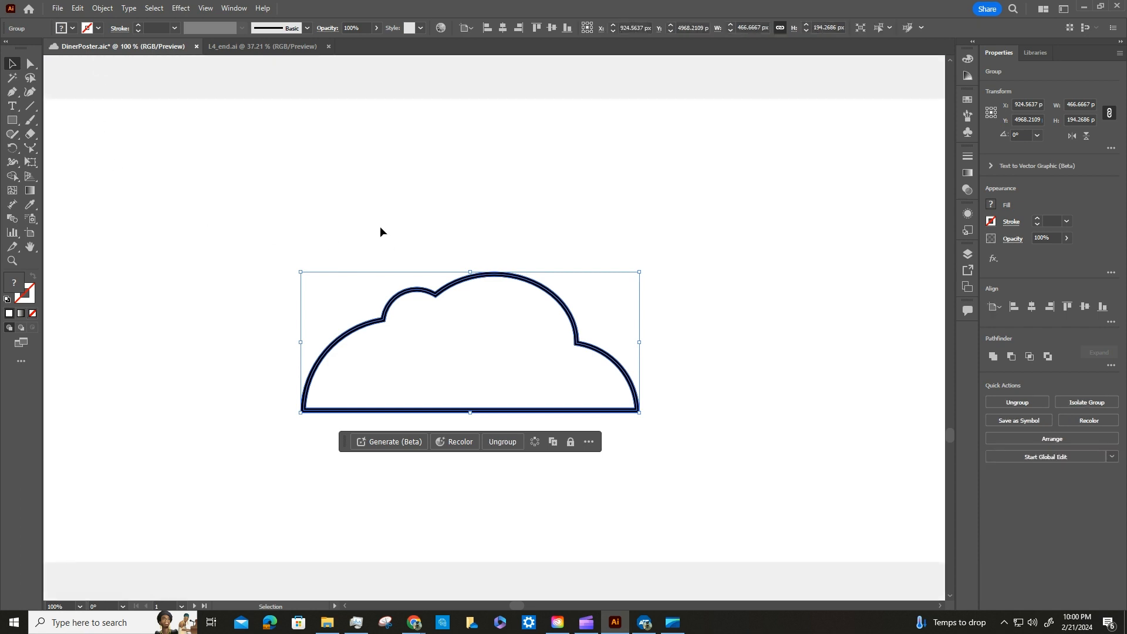
click(352, 229)
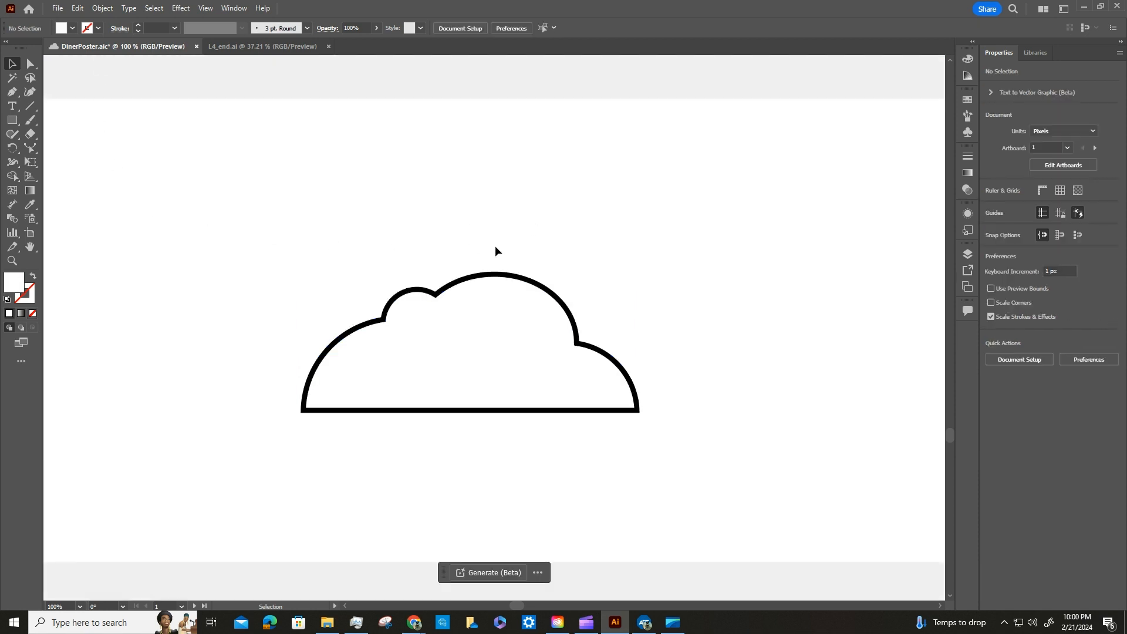
Step: Sample the reference cloud with the Eyedropper to recolor the Cloud2 shape to match, and save the document
key(ctrl+minus)
key(ctrl+minus)
key(ctrl+minus)
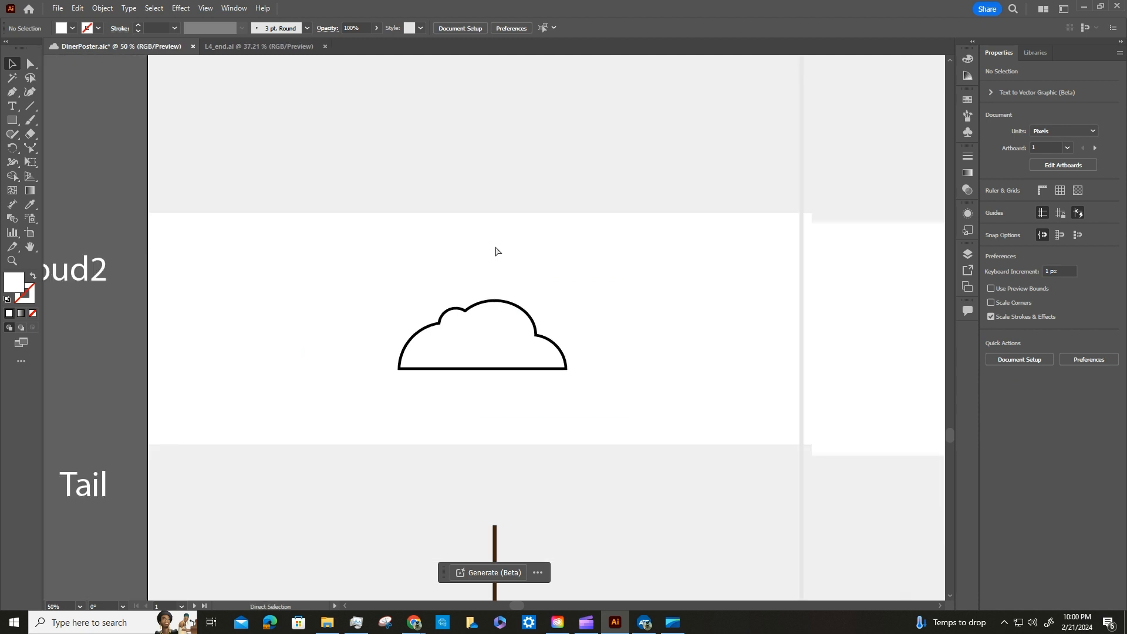
click(30, 205)
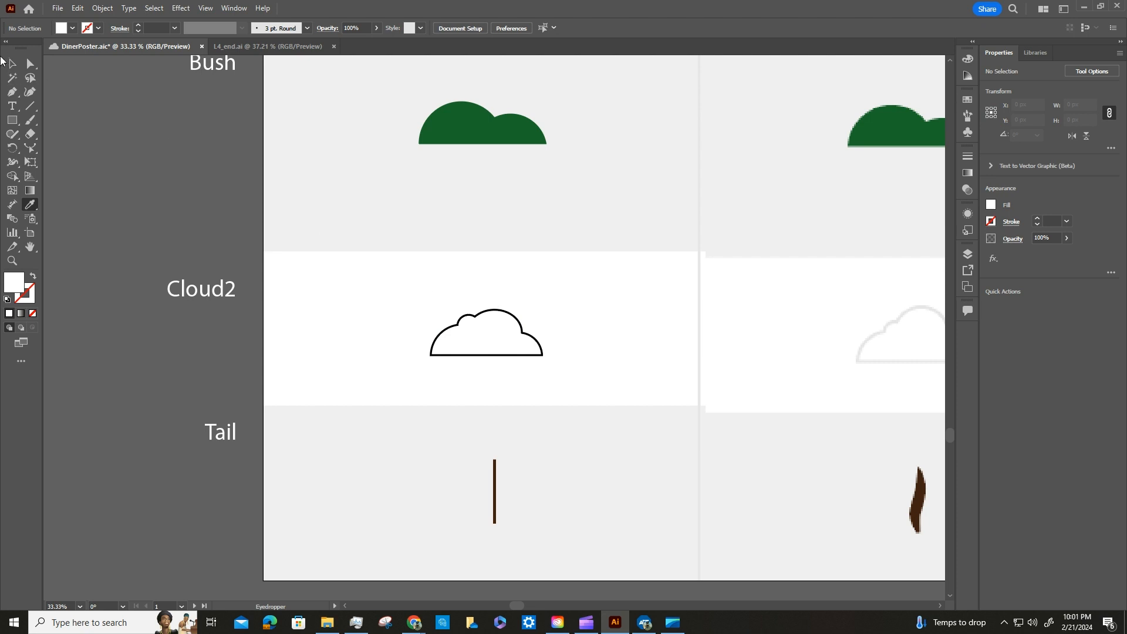
key(v)
click(501, 312)
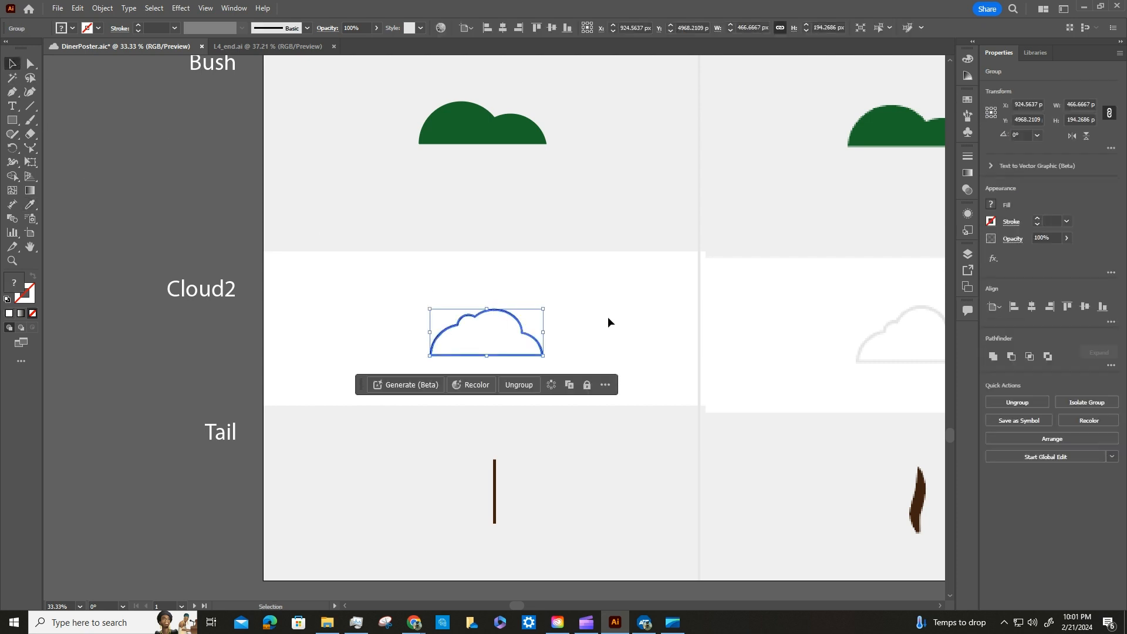
click(31, 205)
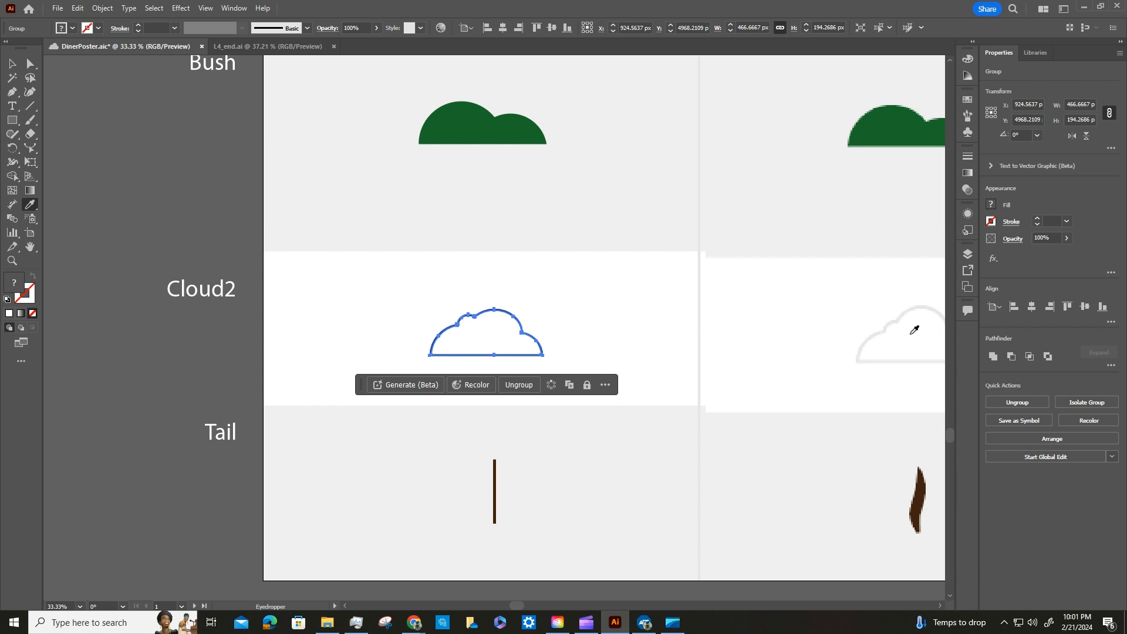
click(912, 333)
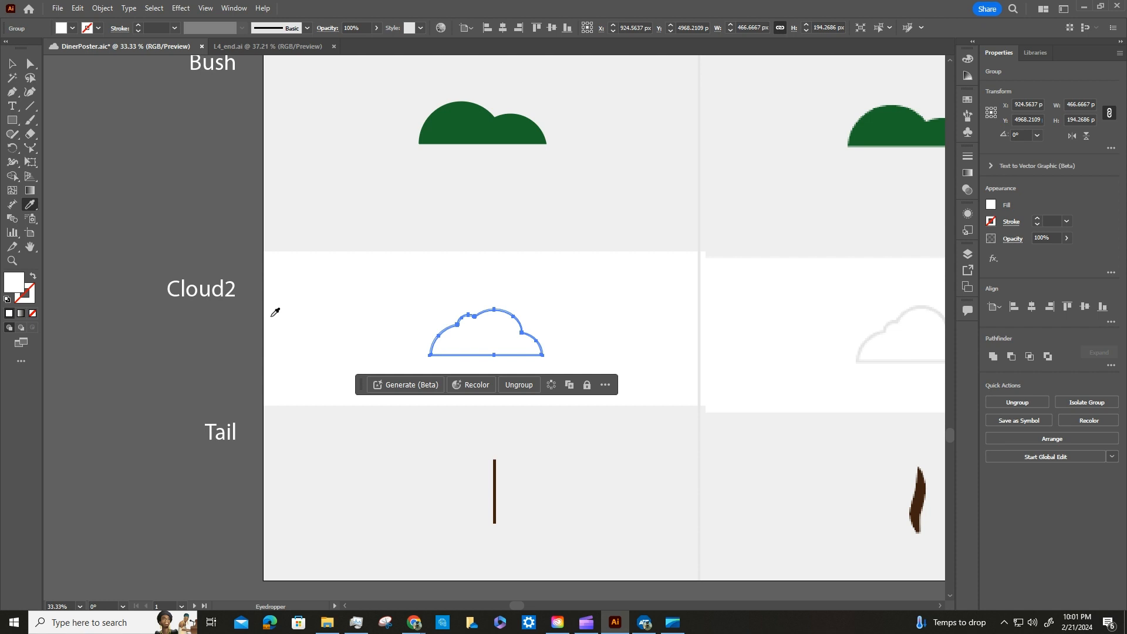
key(ctrl+s)
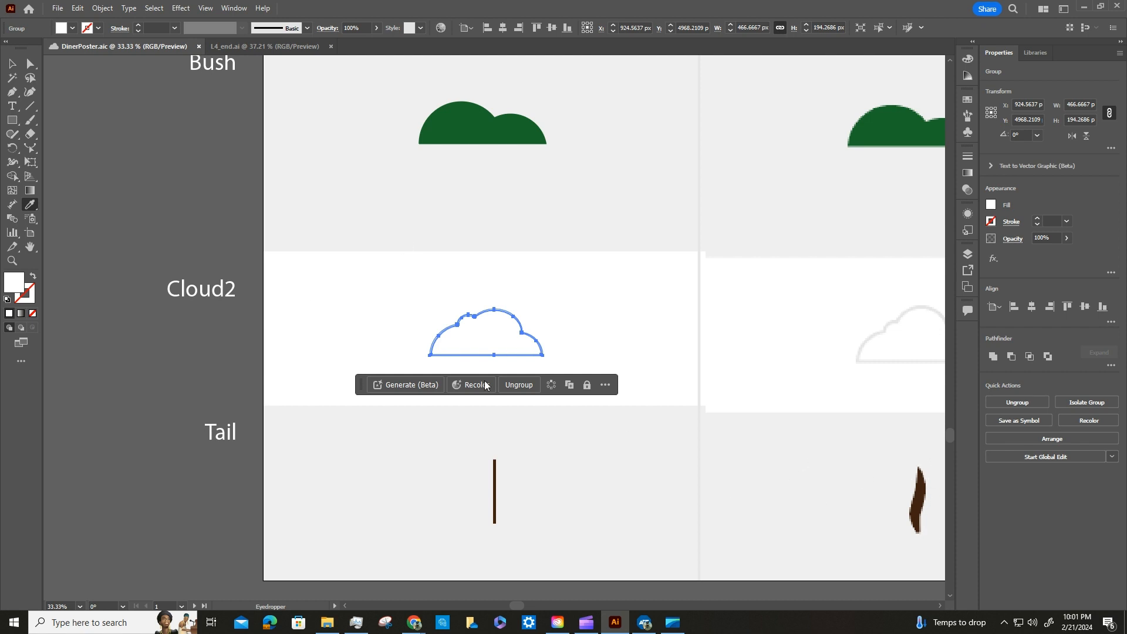
Step: Select the straight brown line in the Tail row and view it at 100%
key(v)
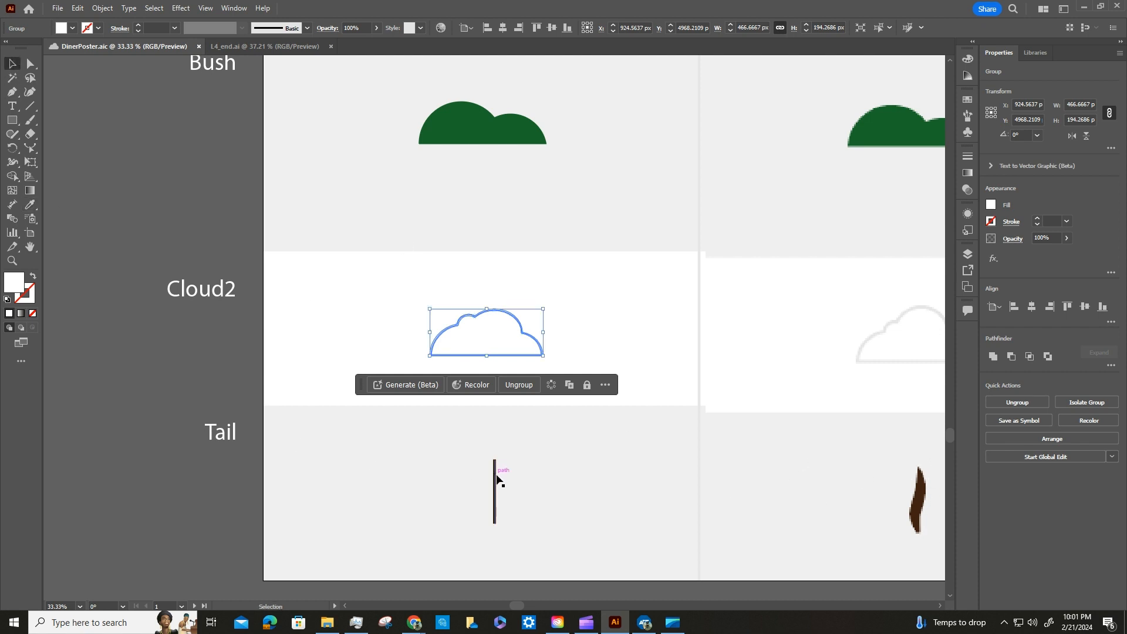
click(497, 478)
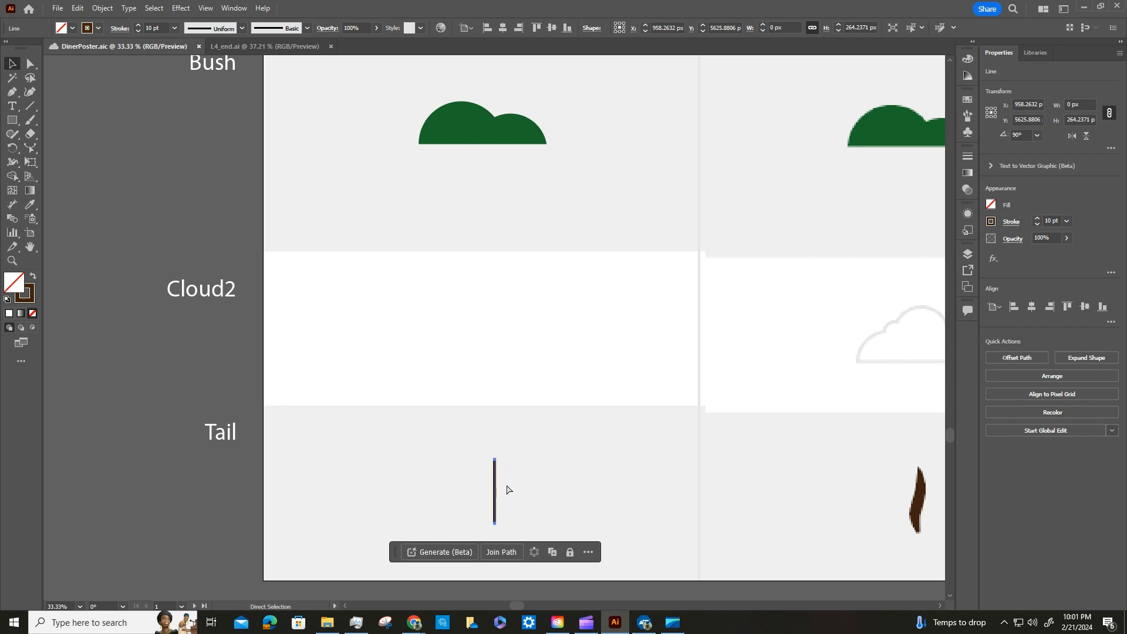
key(ctrl+1)
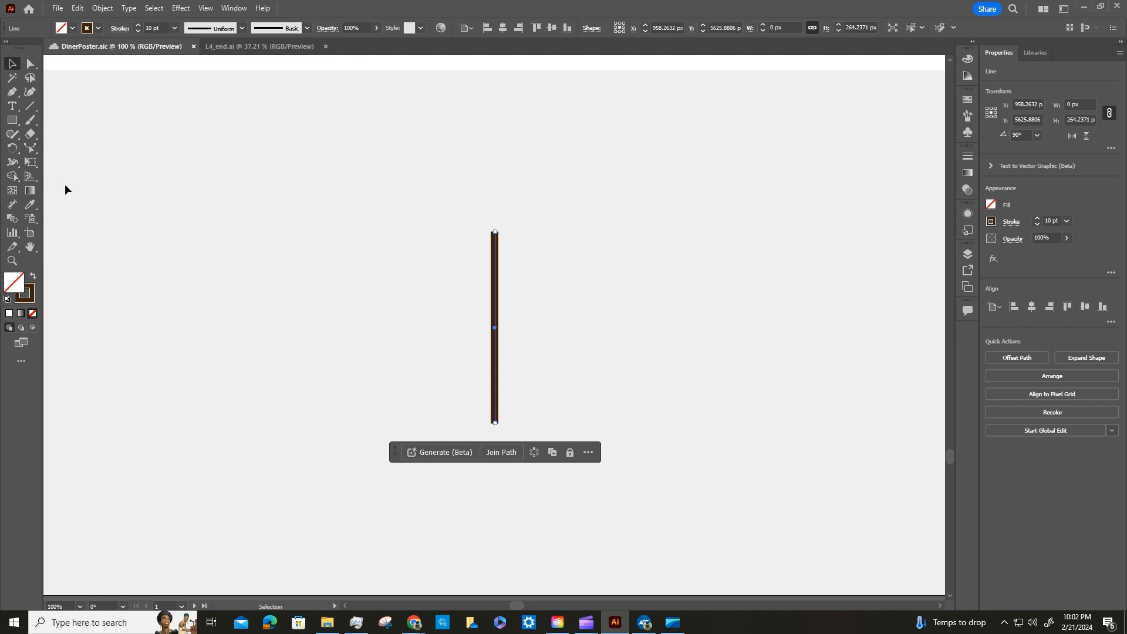
click(15, 165)
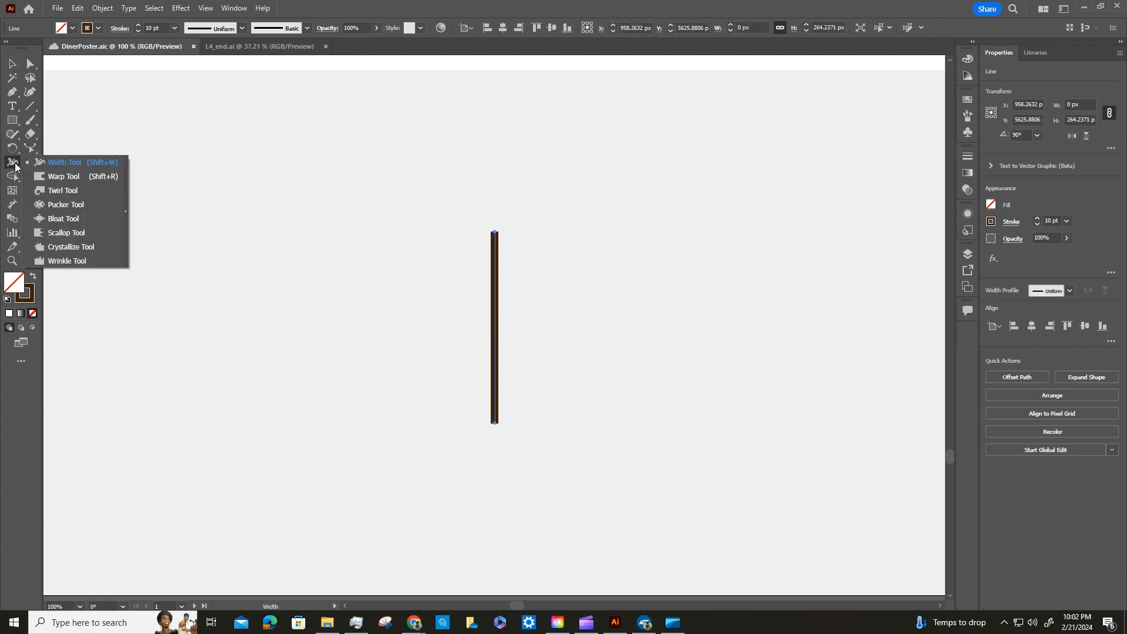
click(35, 165)
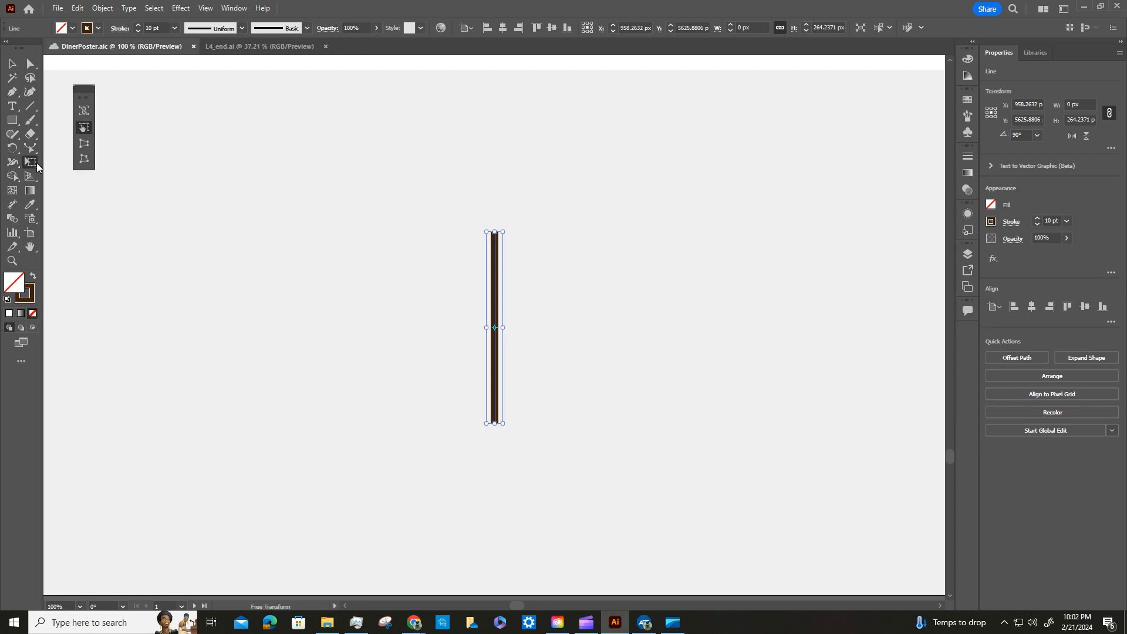
right_click(36, 167)
click(68, 223)
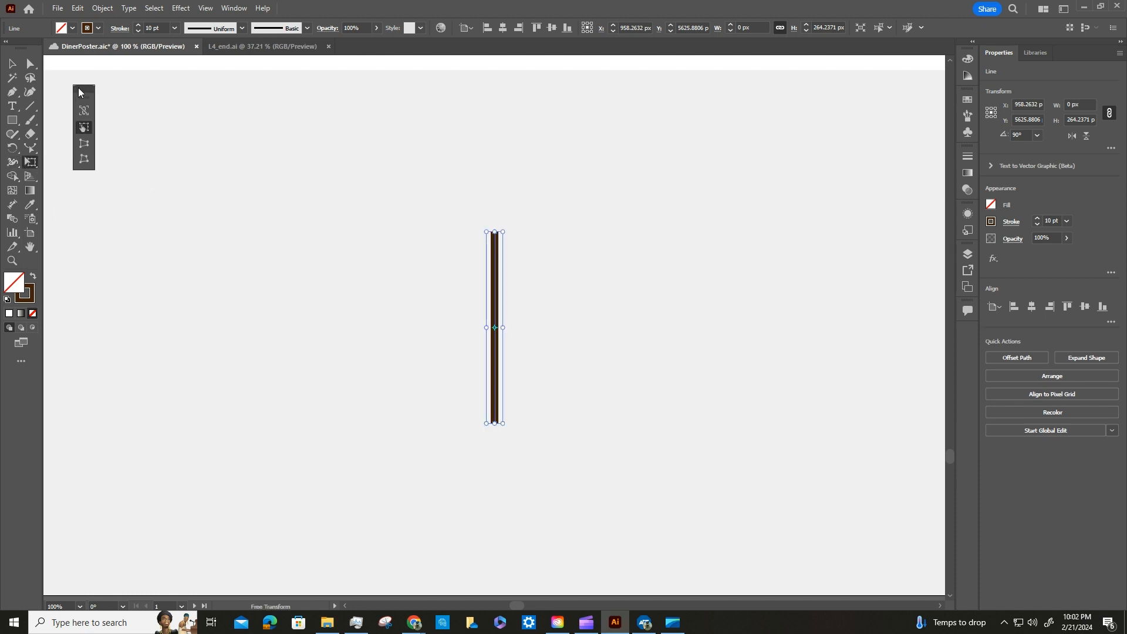
click(30, 134)
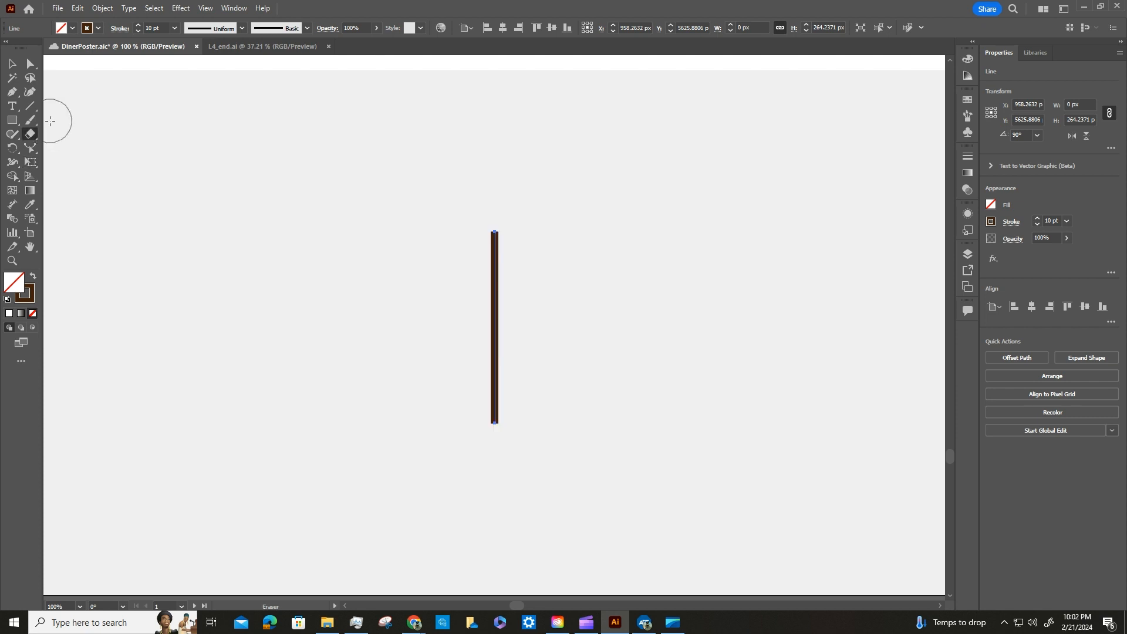
right_click(32, 136)
click(100, 110)
click(30, 163)
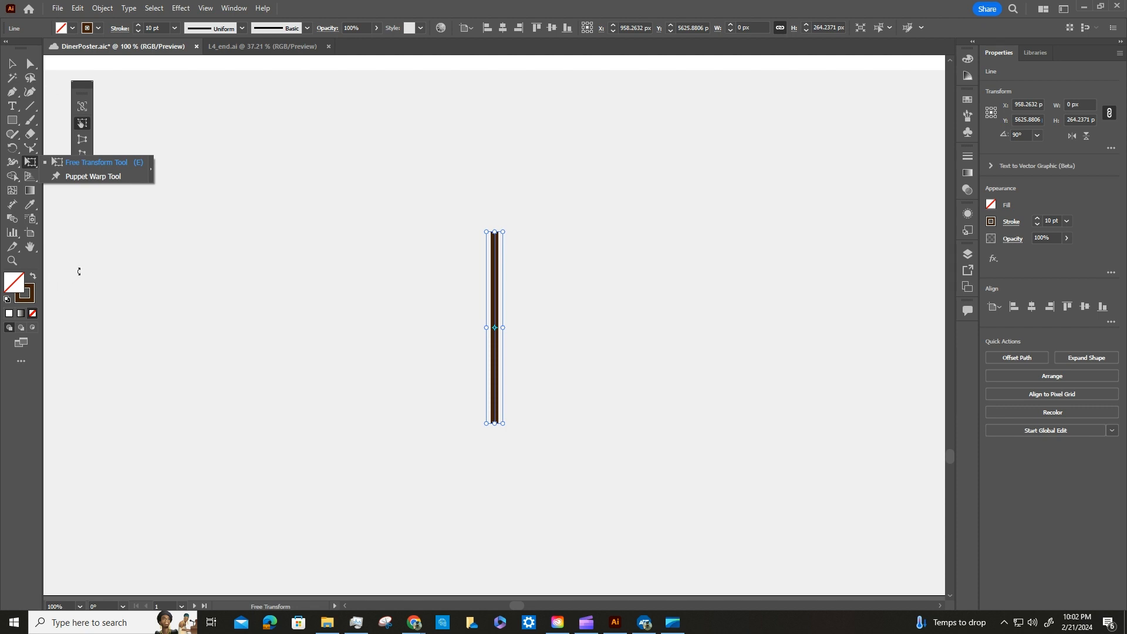
click(79, 270)
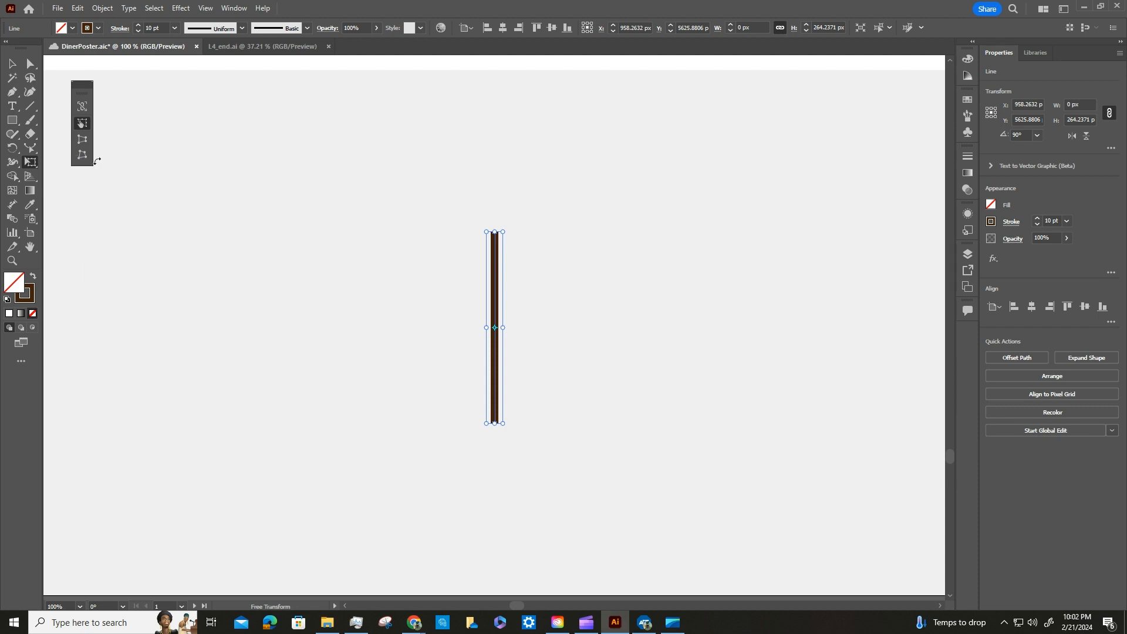
click(28, 150)
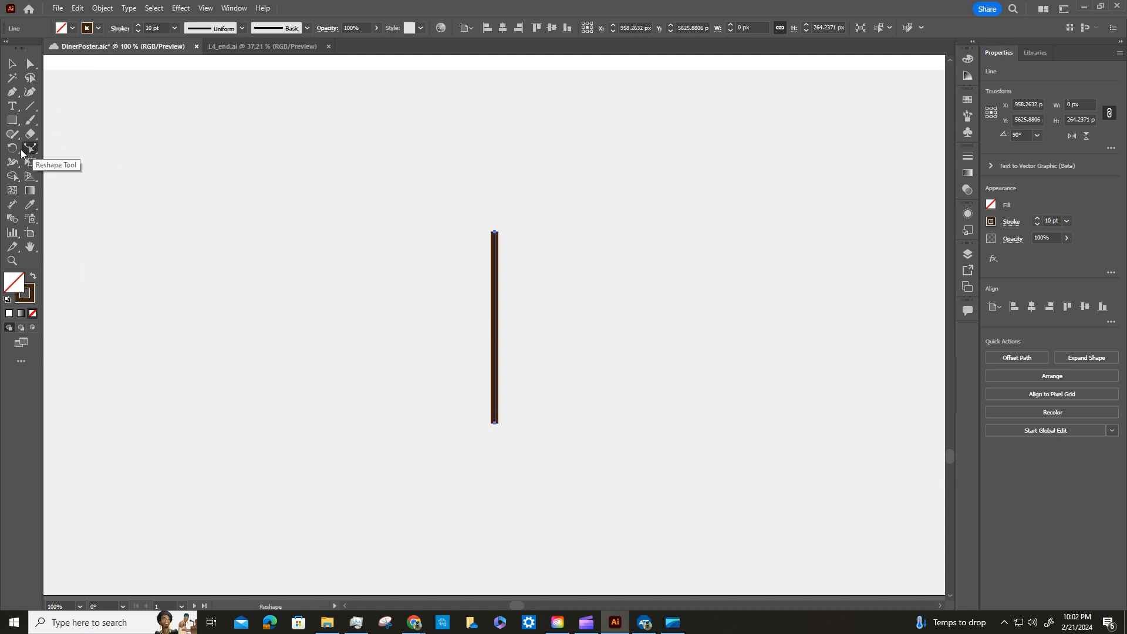
drag(28, 151, 73, 146)
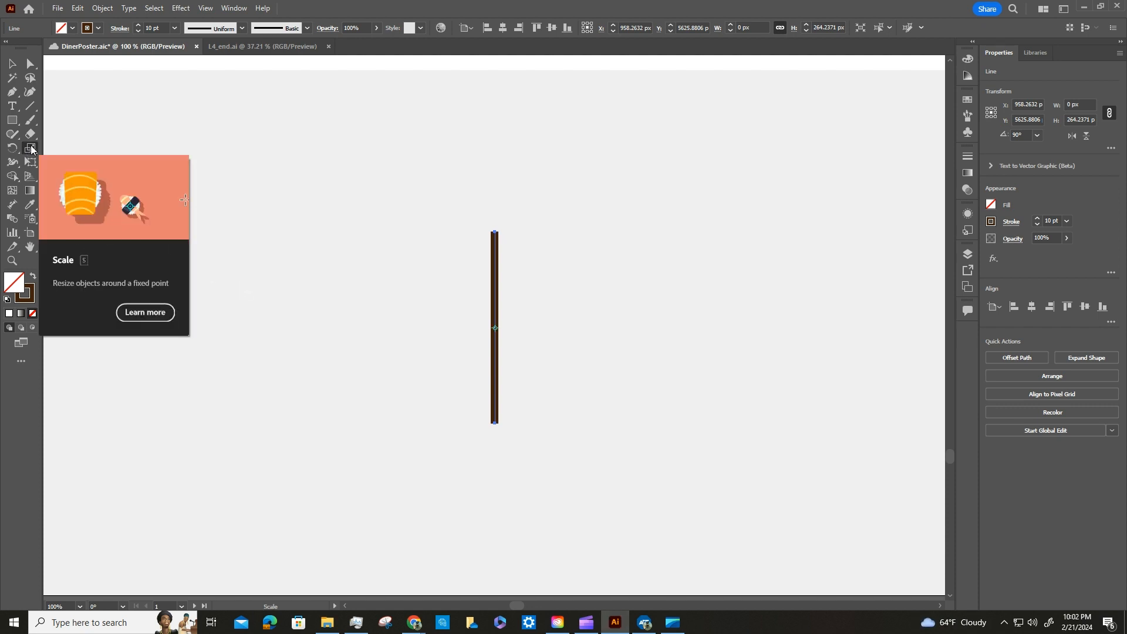
drag(32, 150, 83, 177)
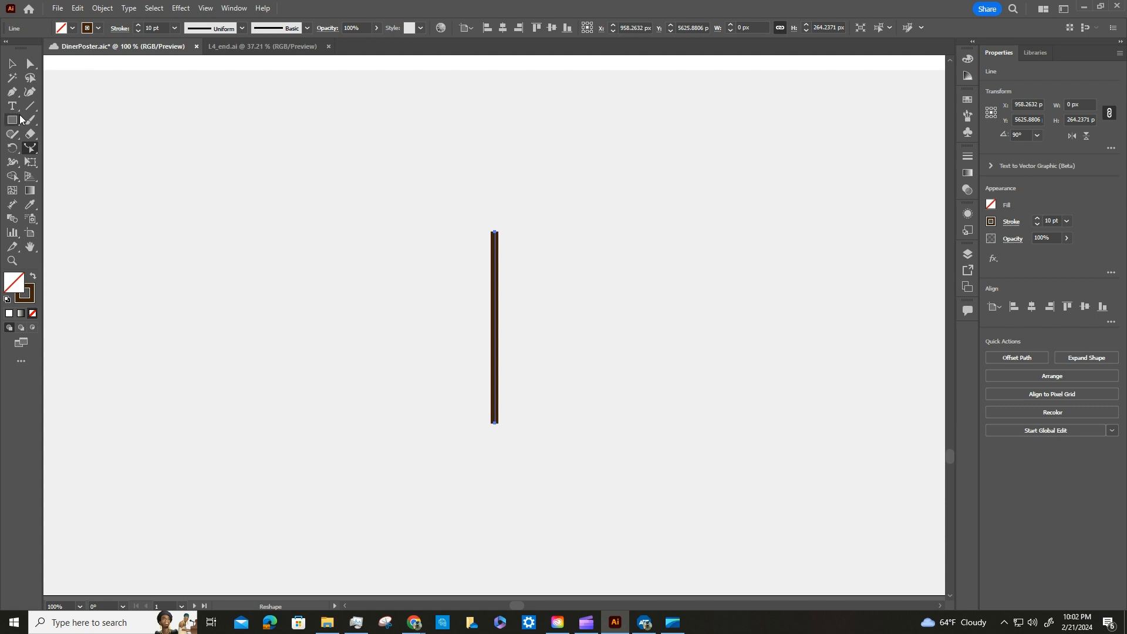
Step: Shift the tail line about 8 px to the right and bend its middle and lower part into an S-curve with the Reshape tool
click(28, 64)
drag(495, 323, 501, 324)
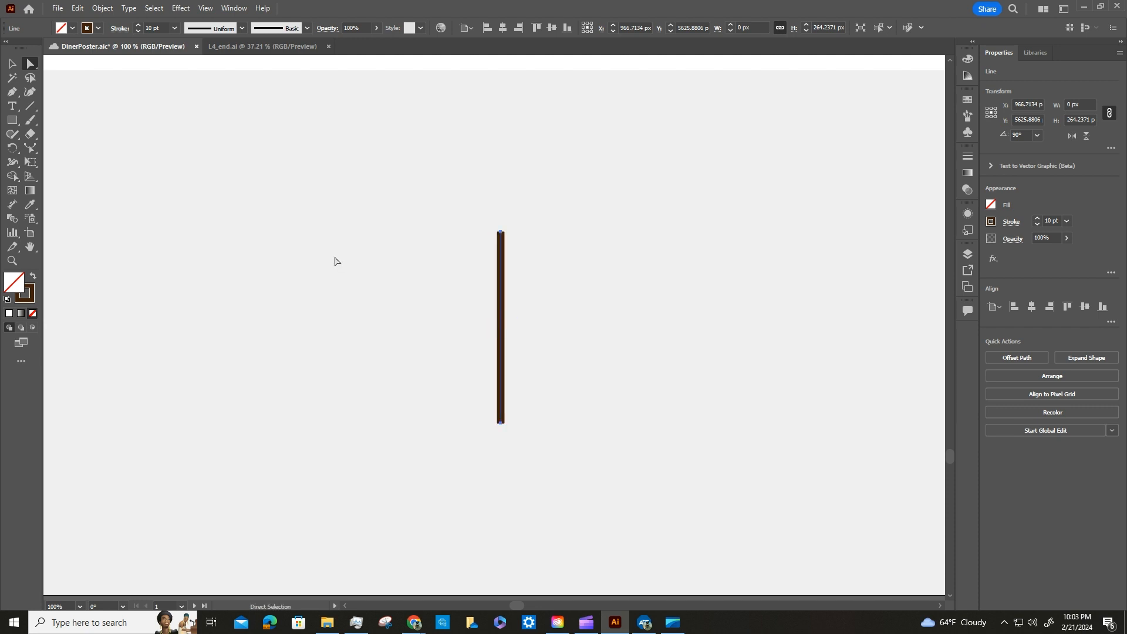
click(31, 150)
drag(503, 327, 522, 327)
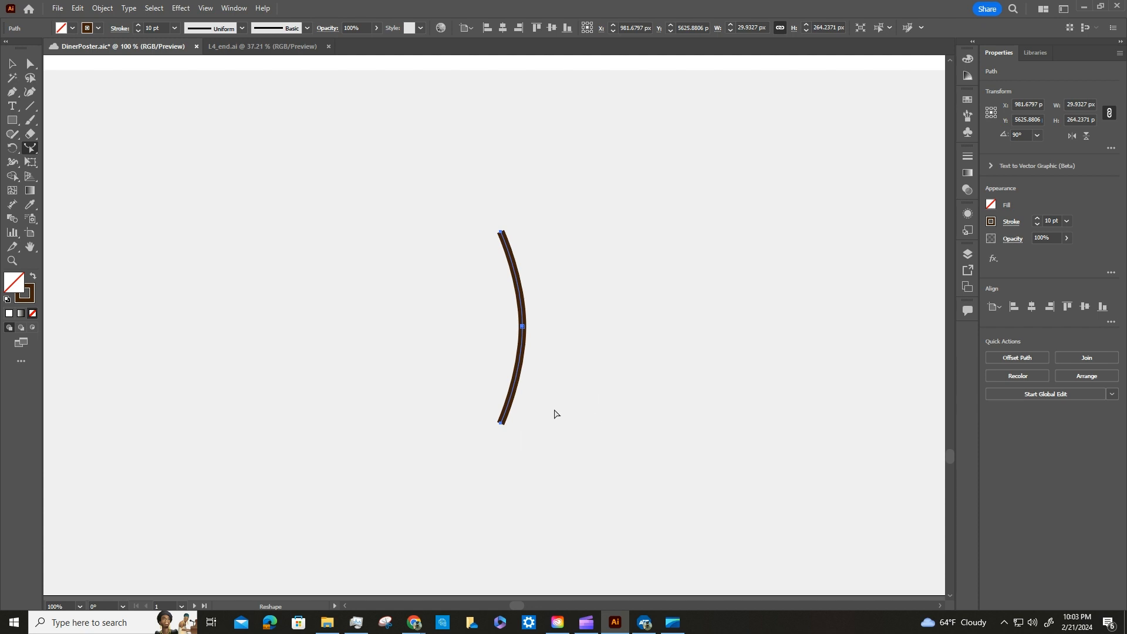
drag(514, 394, 503, 397)
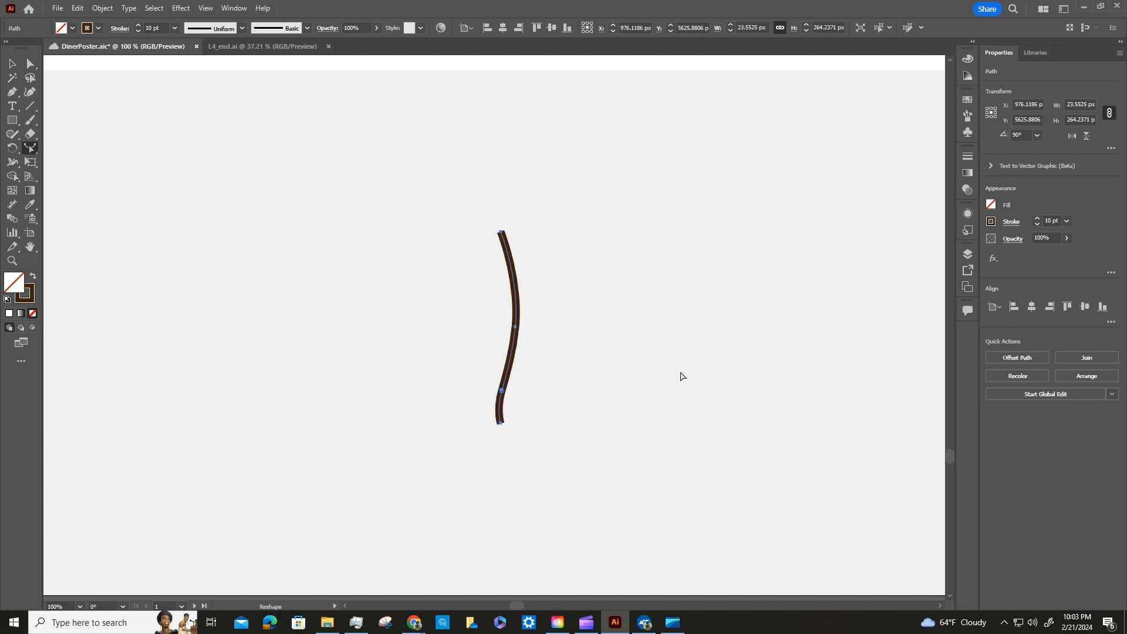
Step: Widen the tail at its middle anchor to about 62 px with the Width tool and adjust width points along the path
click(12, 161)
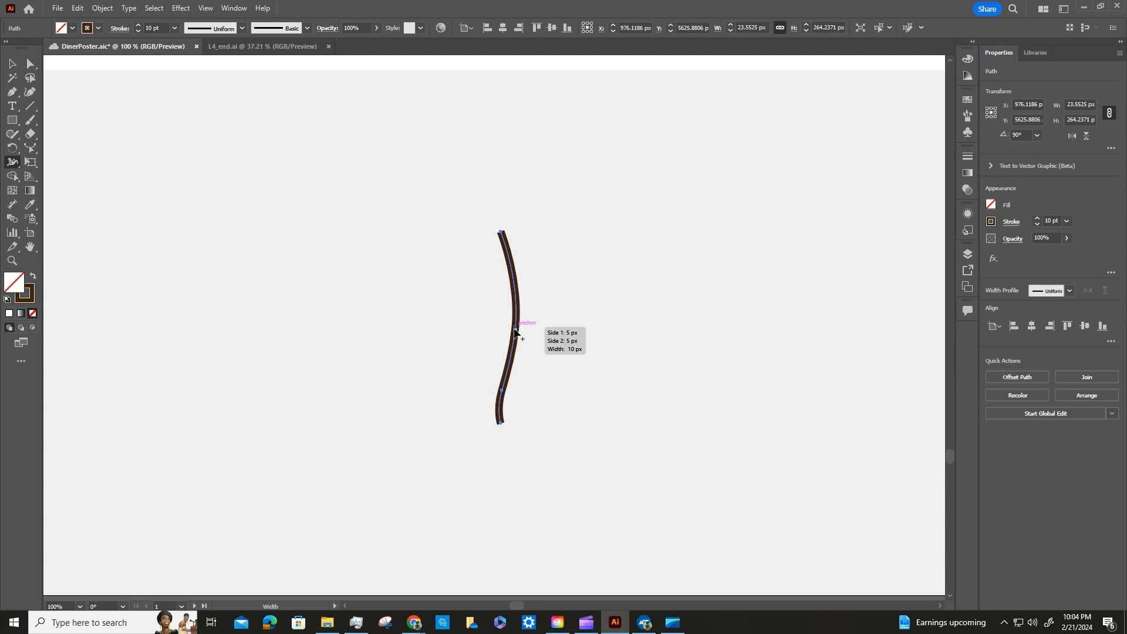
mouse_move(515, 329)
mouse_down()
mouse_move(548, 326)
mouse_move(538, 328)
mouse_up()
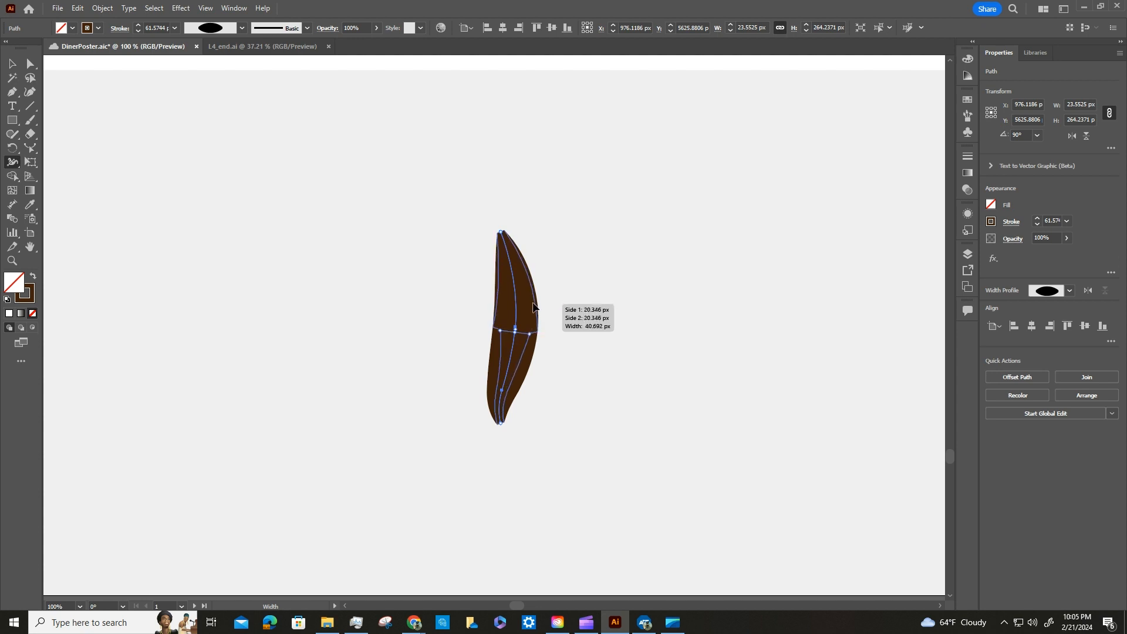
mouse_move(533, 303)
mouse_down()
mouse_move(530, 274)
mouse_move(521, 411)
mouse_up()
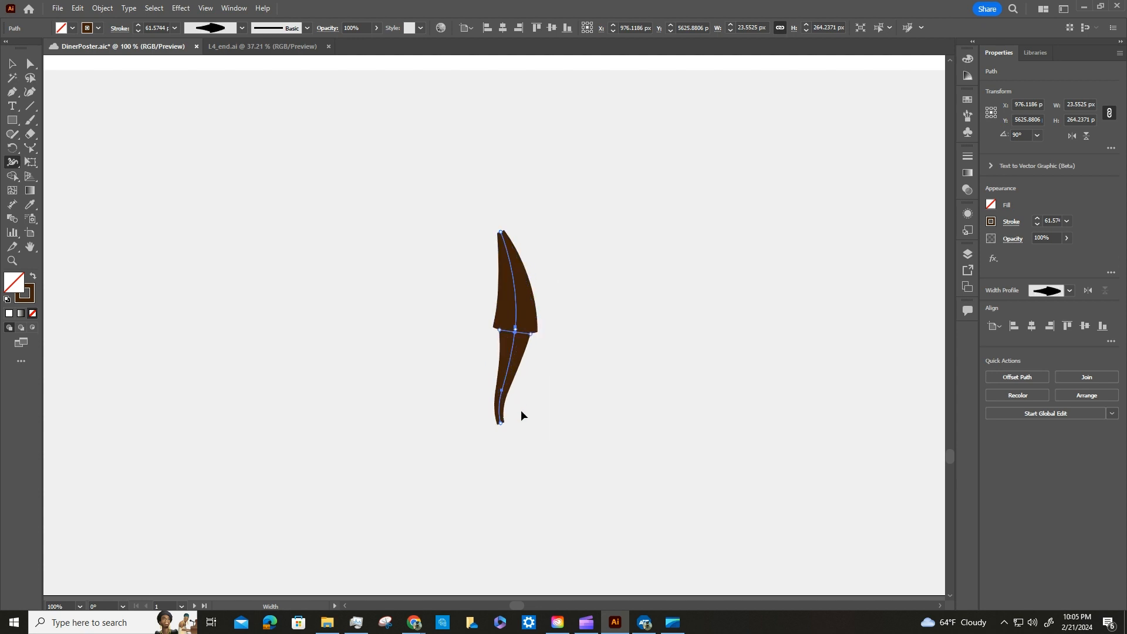
drag(526, 311, 536, 235)
drag(527, 284, 528, 350)
mouse_move(520, 312)
mouse_down()
mouse_move(529, 352)
mouse_move(514, 403)
mouse_up()
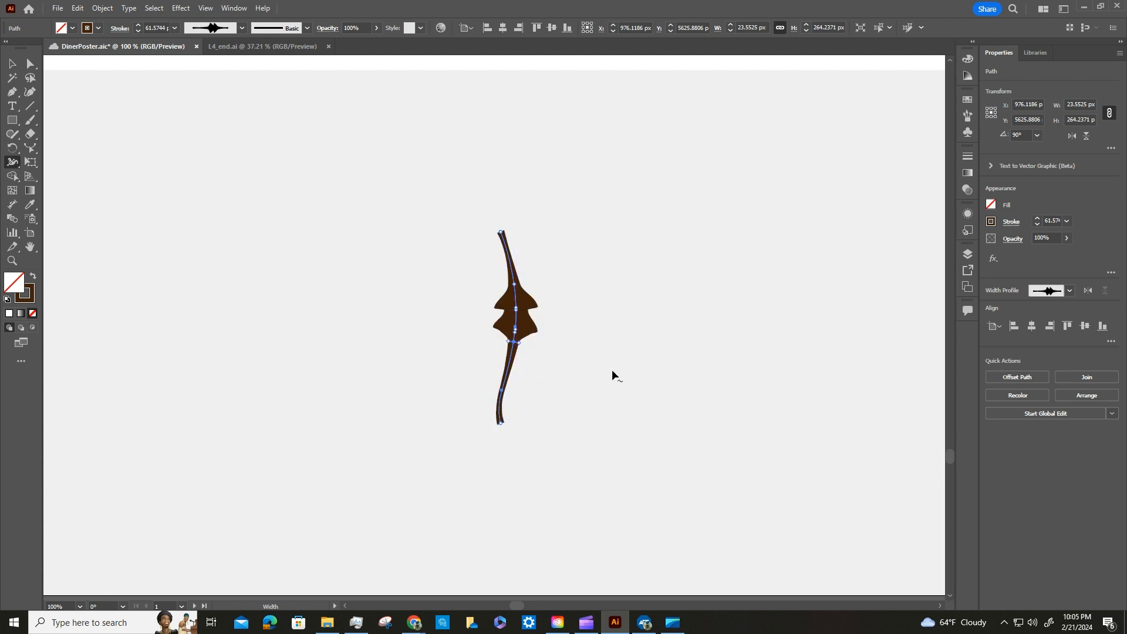
Step: Undo the extra width-point edits around the tail's middle anchor and narrow the tail near its upper and lower ends with the Width tool
key(ctrl+z)
key(ctrl+z)
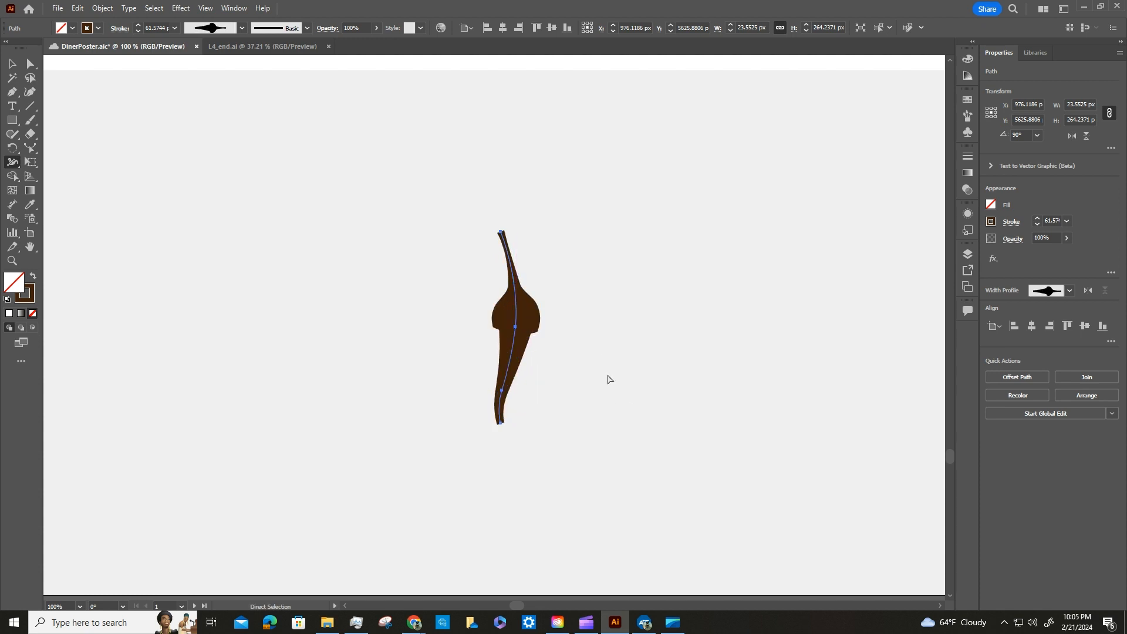
key(ctrl+z)
key(ctrl+z)
key(ctrl+z)
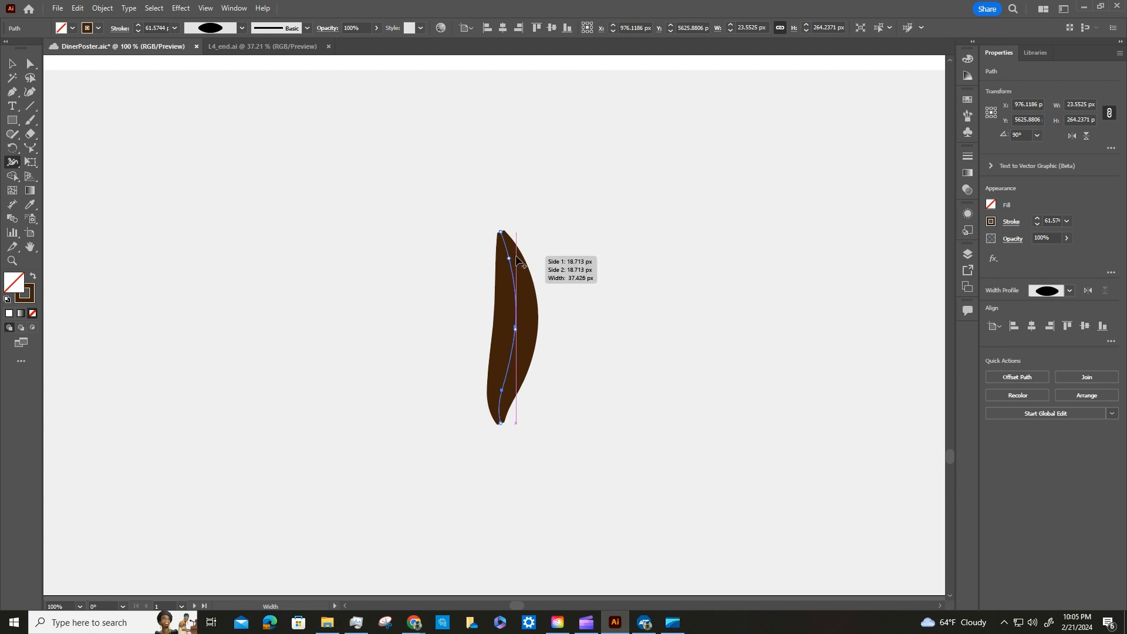
drag(516, 257, 521, 270)
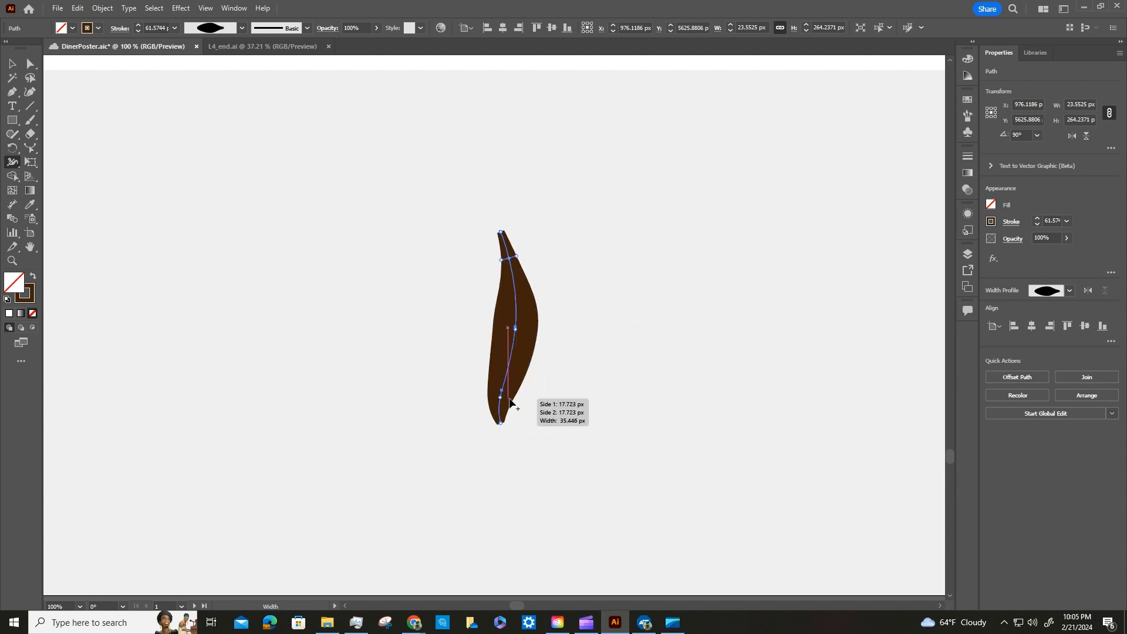
drag(510, 402, 508, 398)
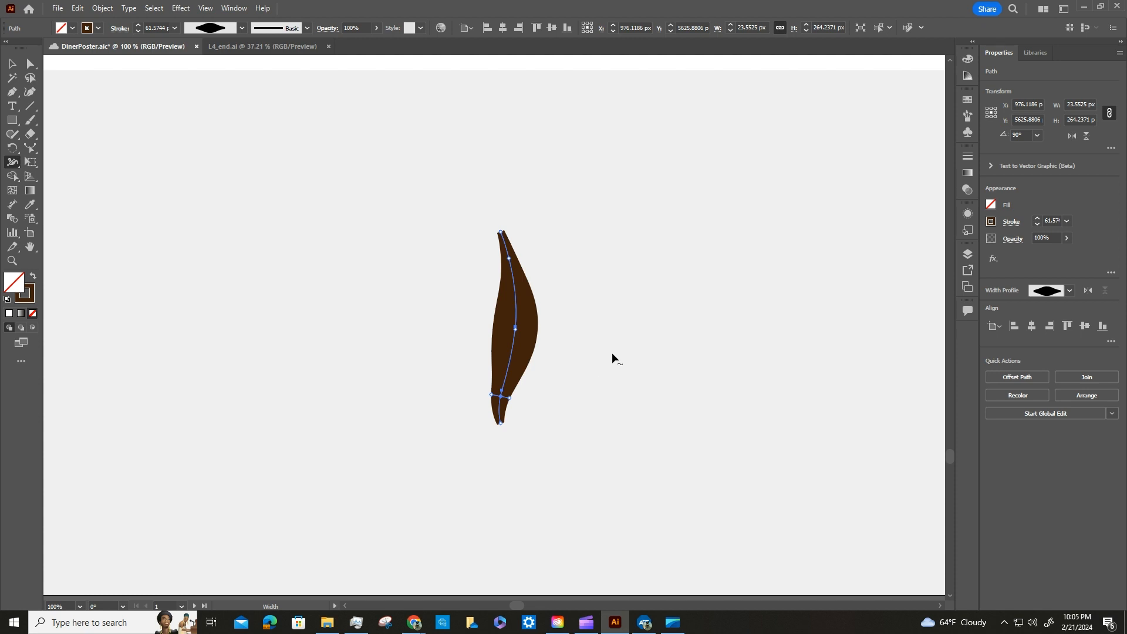
Step: Try to edit the width point at the tail's middle anchor through its numeric width options, and undo the change
click(515, 327)
double_click(515, 329)
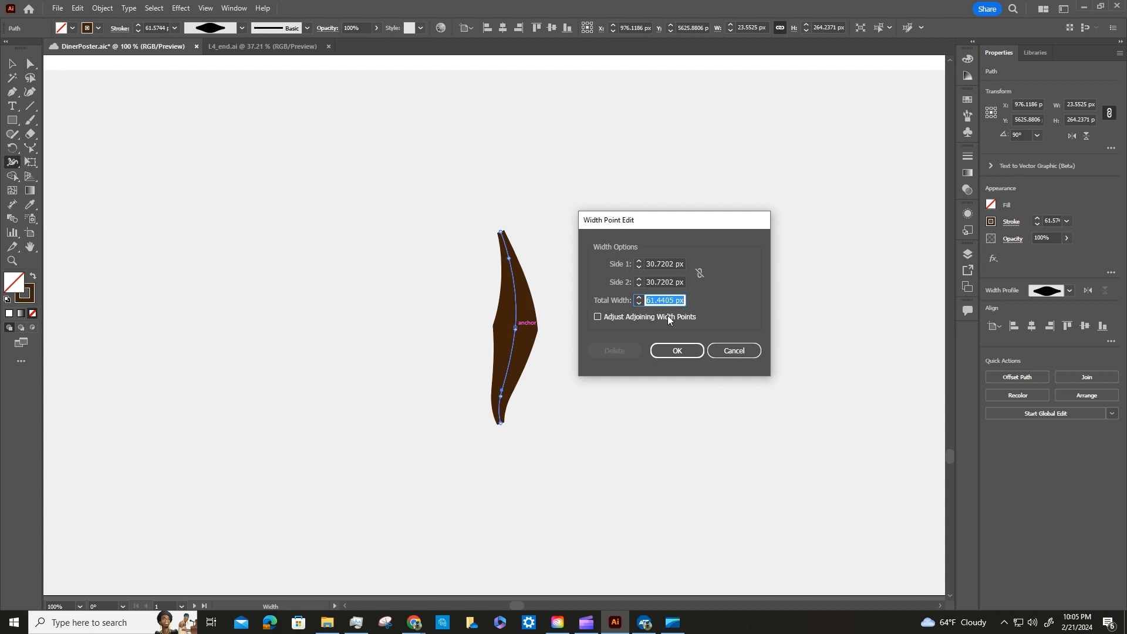
key(Return)
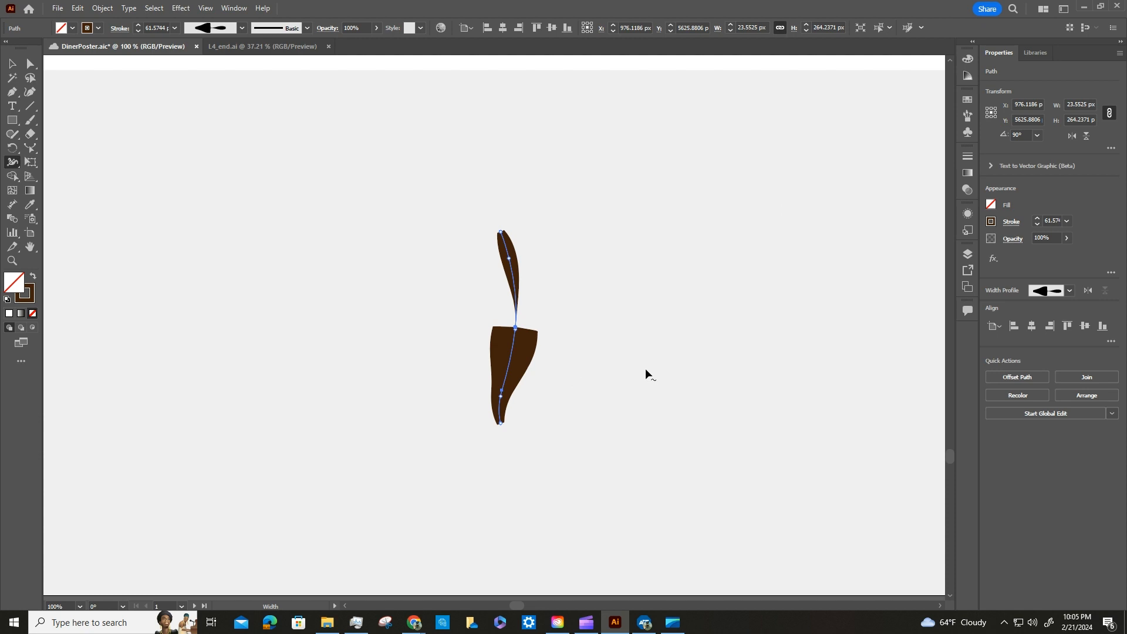
key(ctrl+z)
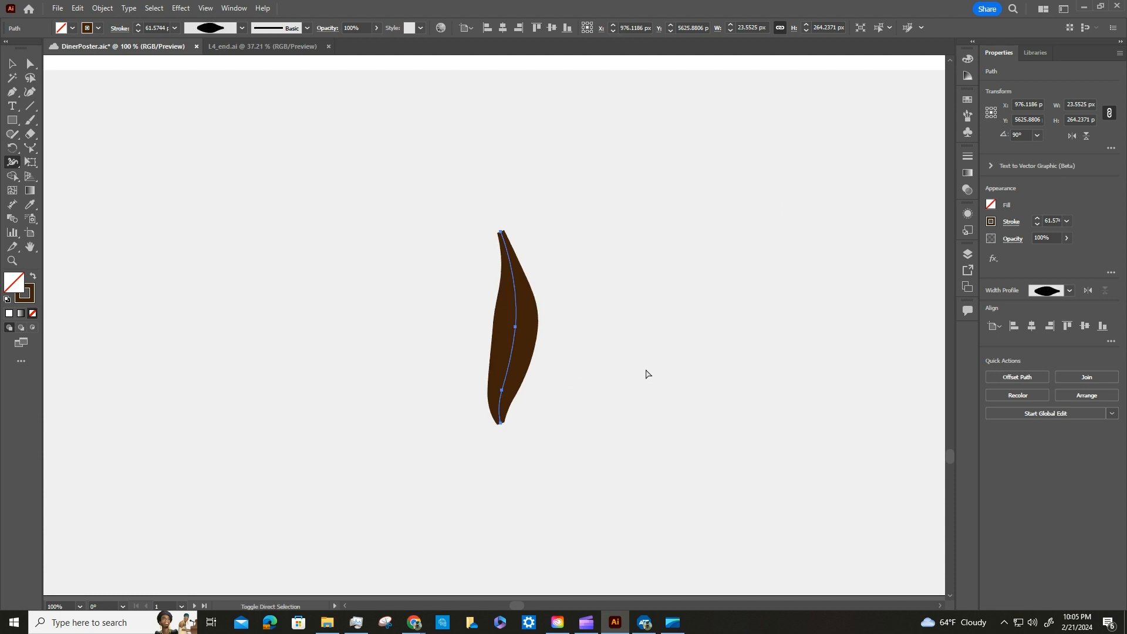
key(ctrl+z)
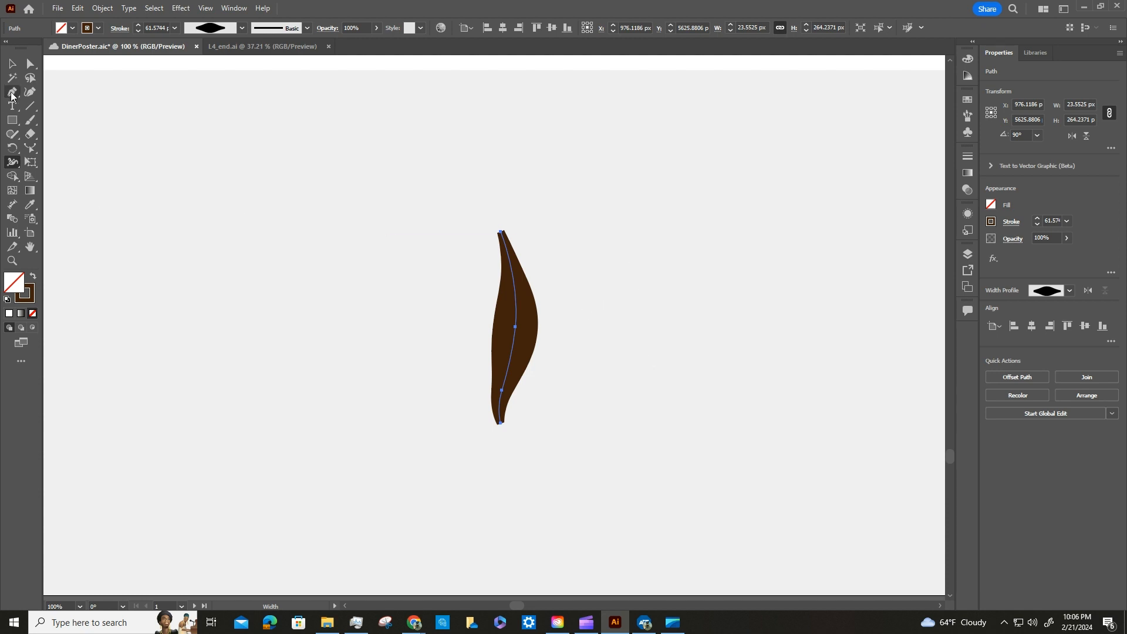
Step: Compare the deselected tail with the reference tail in the Tail row and save the document
click(12, 63)
click(630, 296)
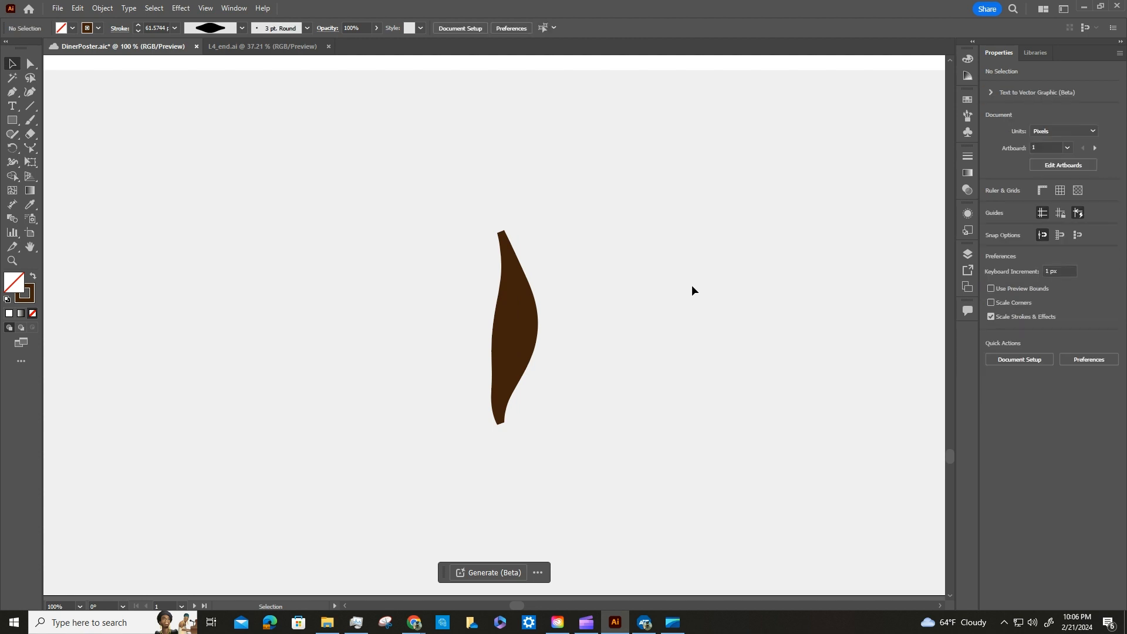
scroll(692, 285, up, 2)
scroll(698, 294, down, 5)
scroll(706, 302, up, 2)
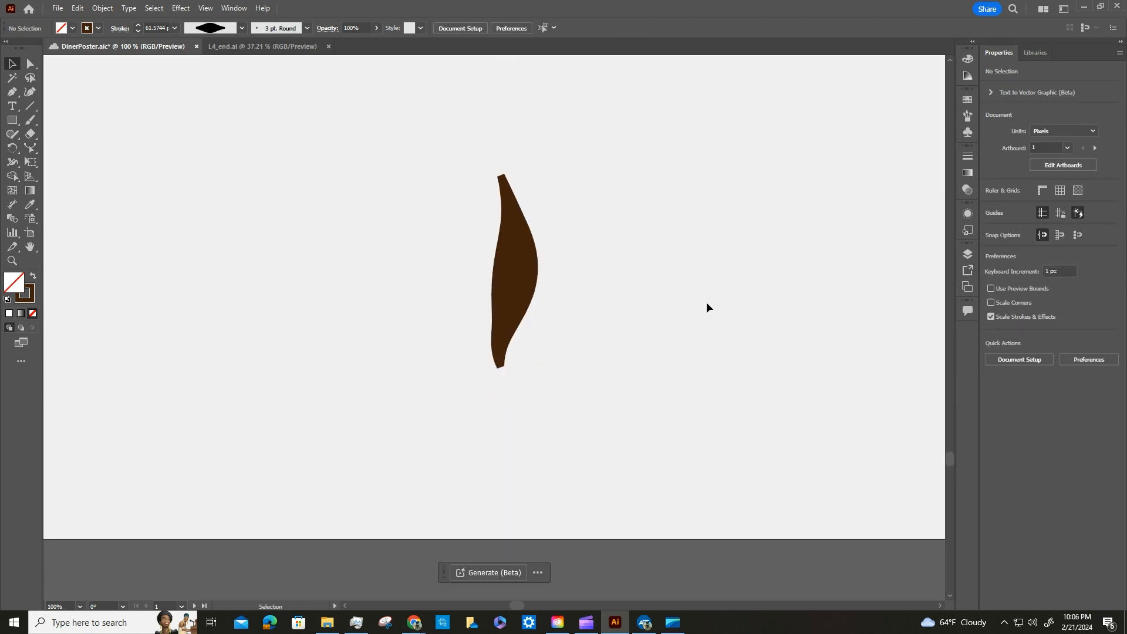
key(ctrl+equal)
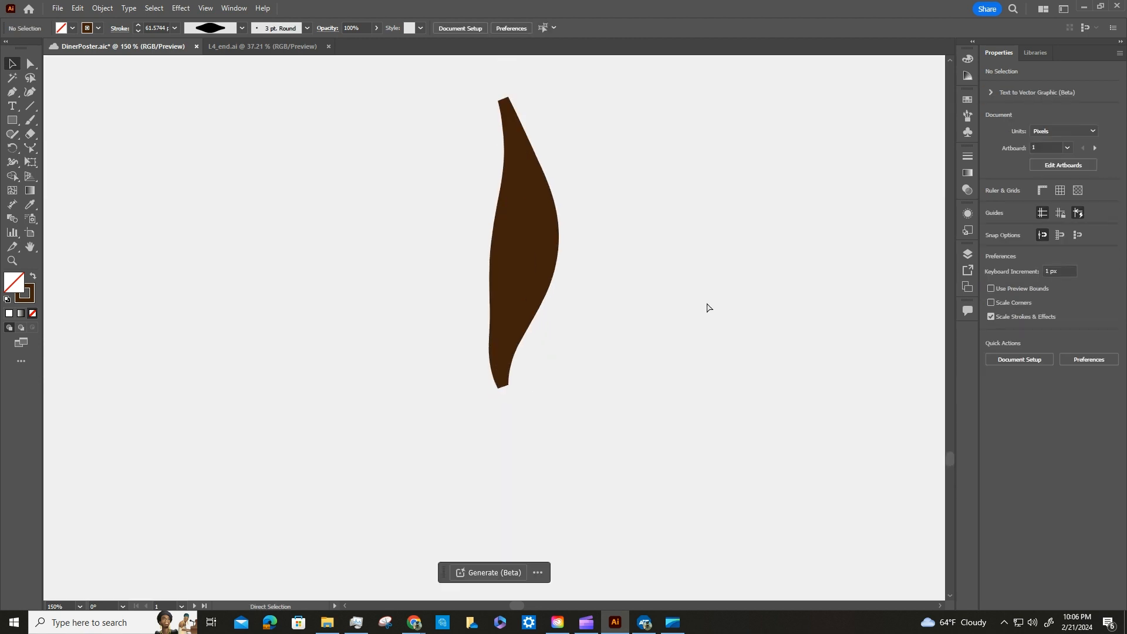
key(ctrl+minus)
key(ctrl+minus)
key(ctrl+minus)
key(ctrl+minus)
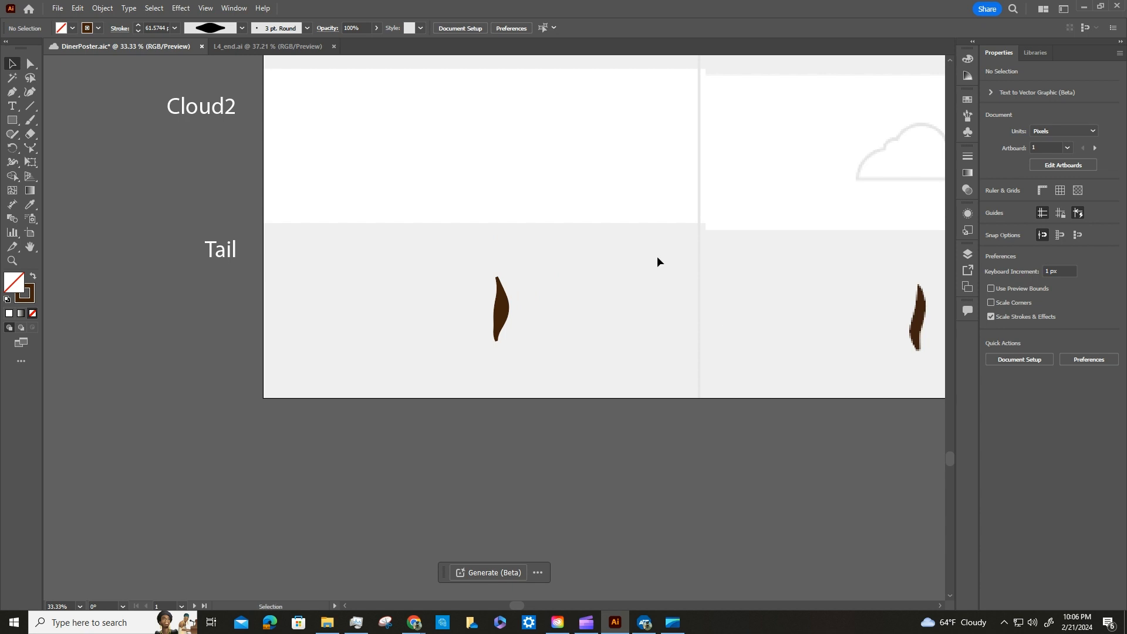
click(59, 8)
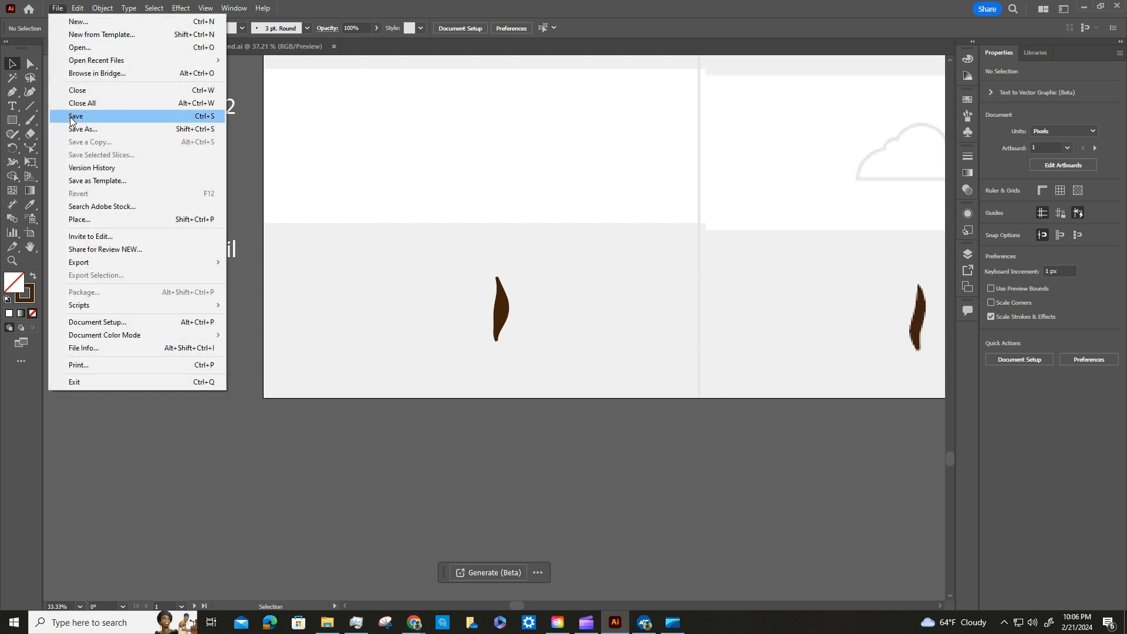
click(80, 120)
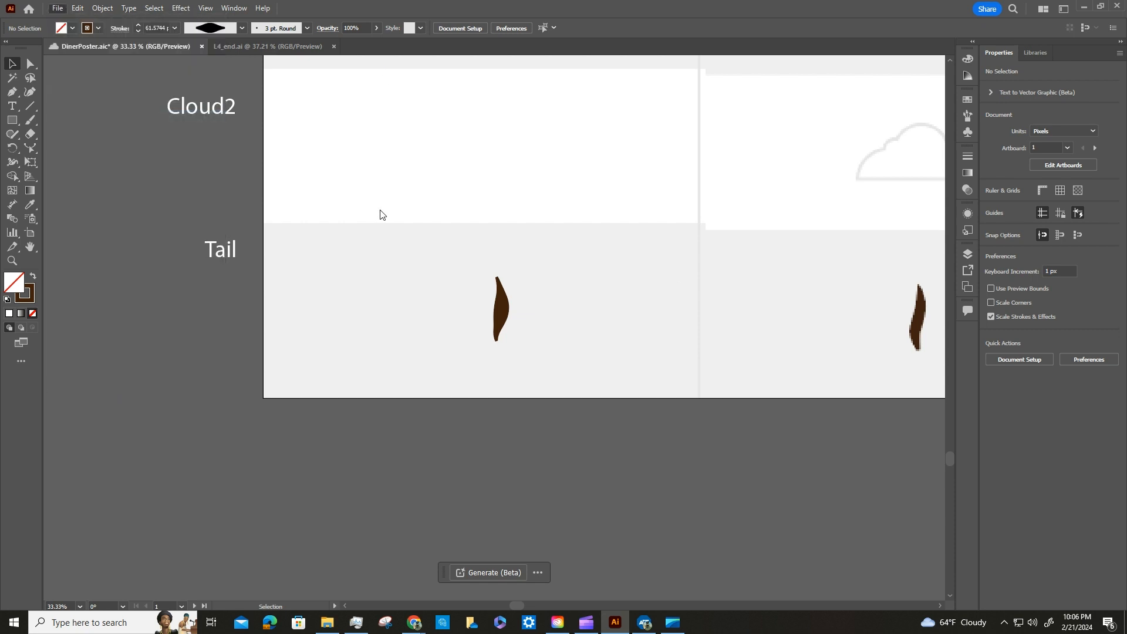
Step: Go to artboard 2 and select the white scarf path on the dog in the Dachshund Diner logo
click(186, 604)
click(205, 583)
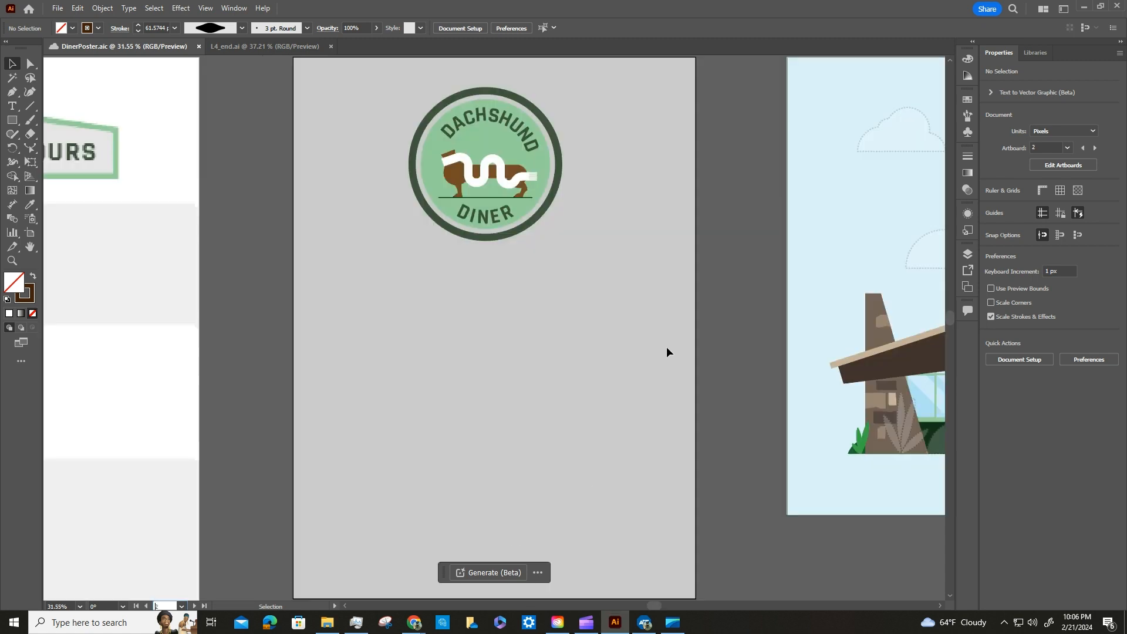
click(500, 167)
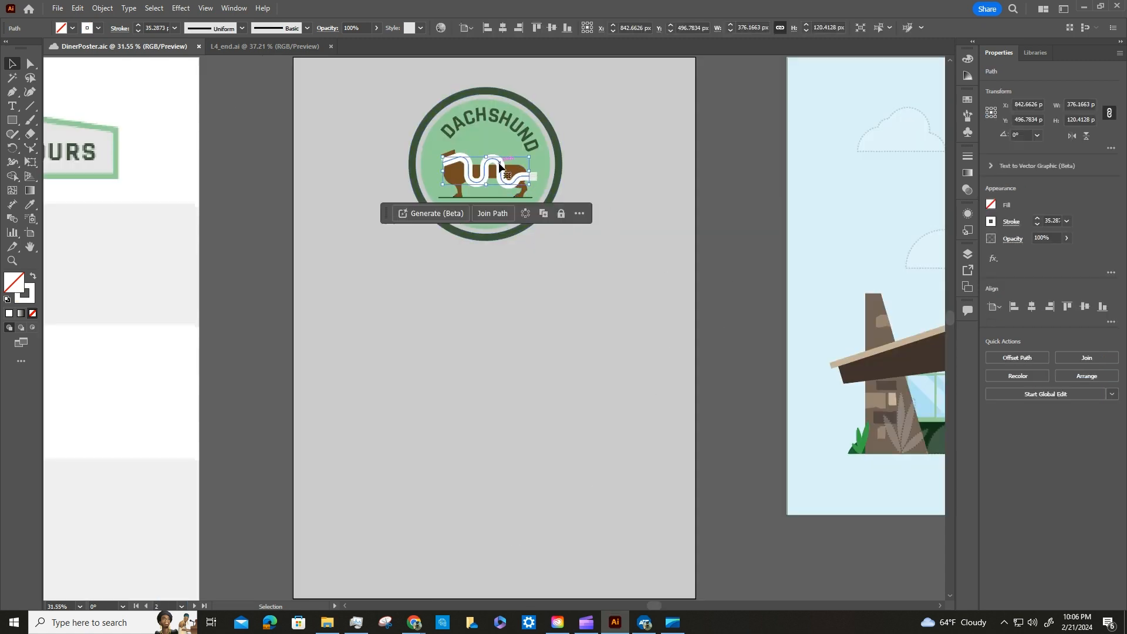
key(a)
key(ctrl+plus)
key(ctrl+plus)
key(ctrl+plus)
key(ctrl+plus)
key(ctrl+plus)
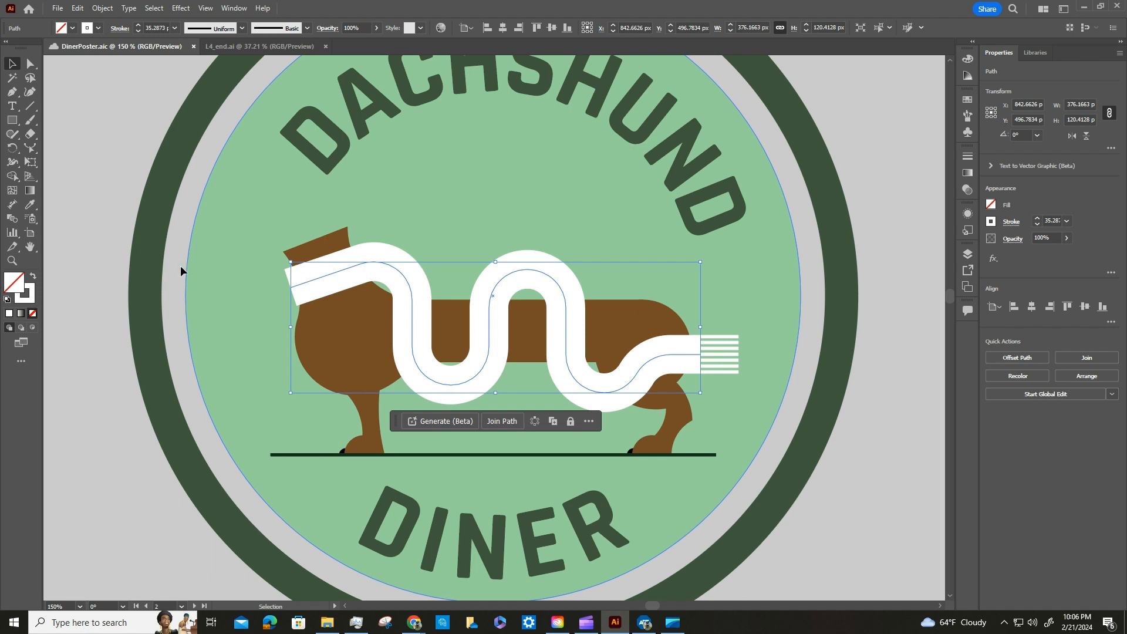
Step: Add the brown dog body to the scarf selection and make an Intertwine object from them
shift+click(319, 240)
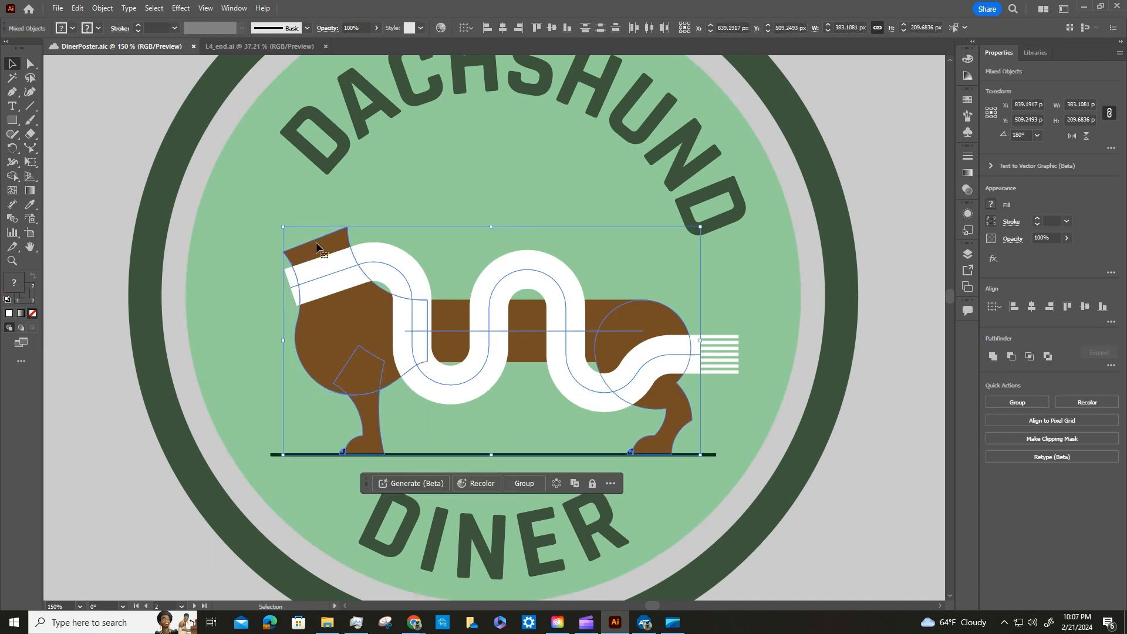
click(103, 7)
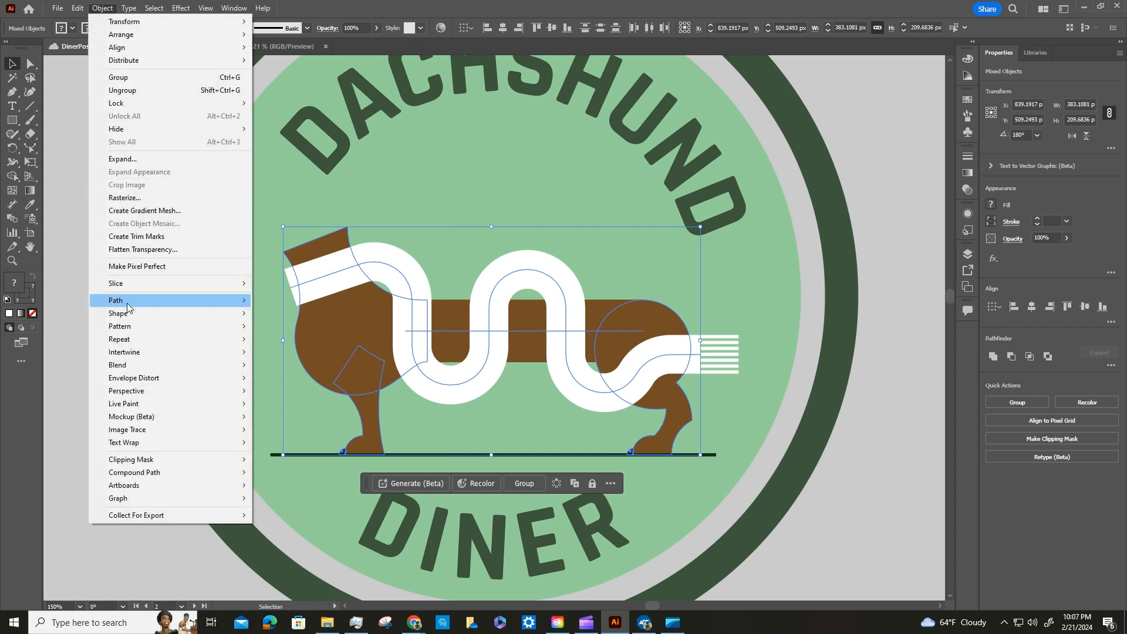
mouse_move(199, 352)
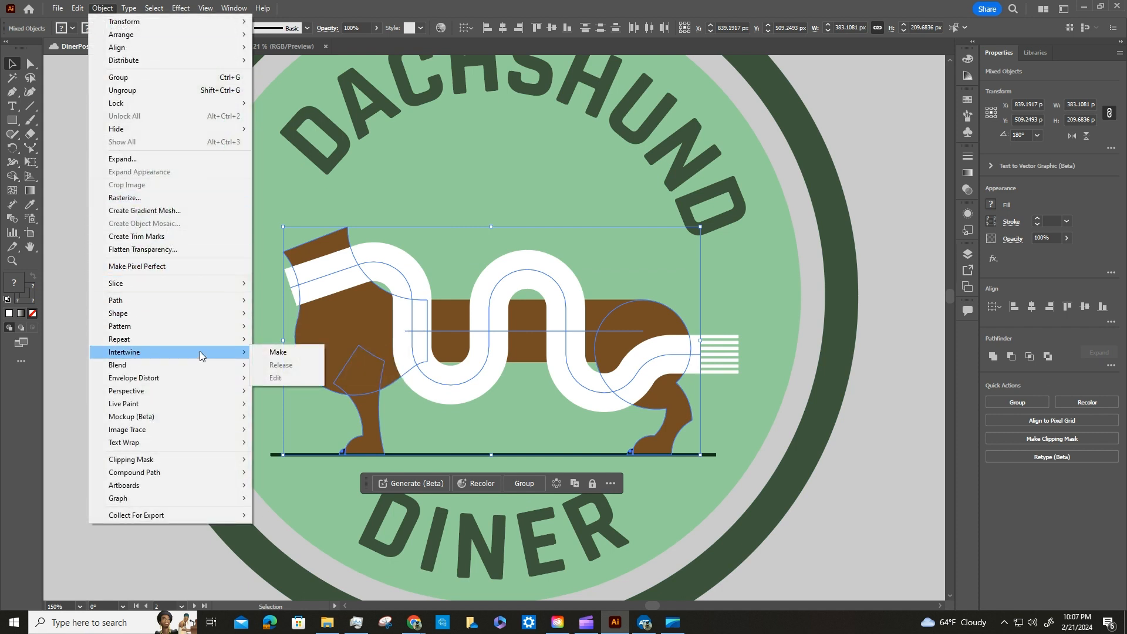
click(277, 352)
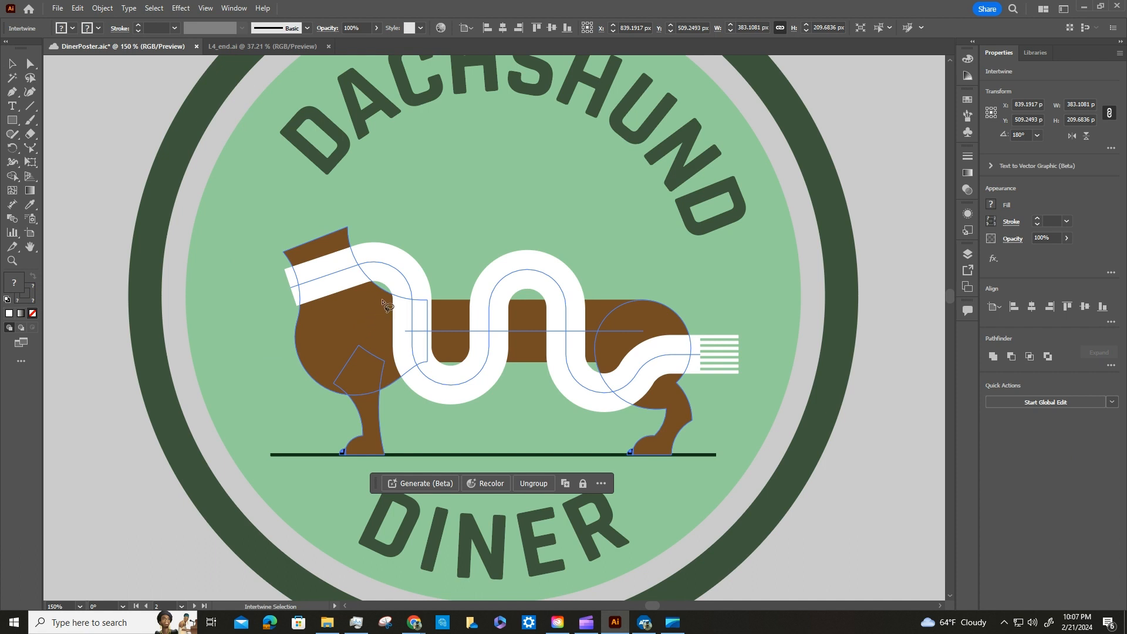
Step: Bring the dog's body in front of the scarf at the scarf's first and third vertical crossings to weave it around the body
mouse_move(385, 301)
mouse_down()
mouse_move(400, 293)
mouse_move(434, 306)
mouse_move(439, 355)
mouse_move(412, 384)
mouse_move(397, 380)
mouse_move(379, 337)
mouse_move(383, 296)
mouse_up()
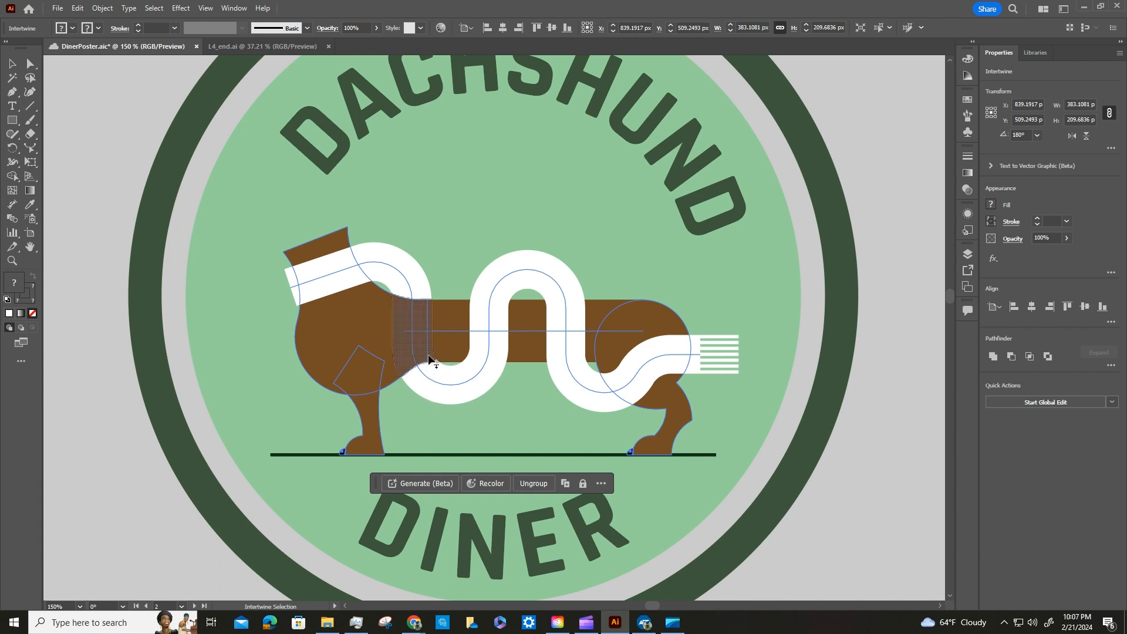
click(435, 356)
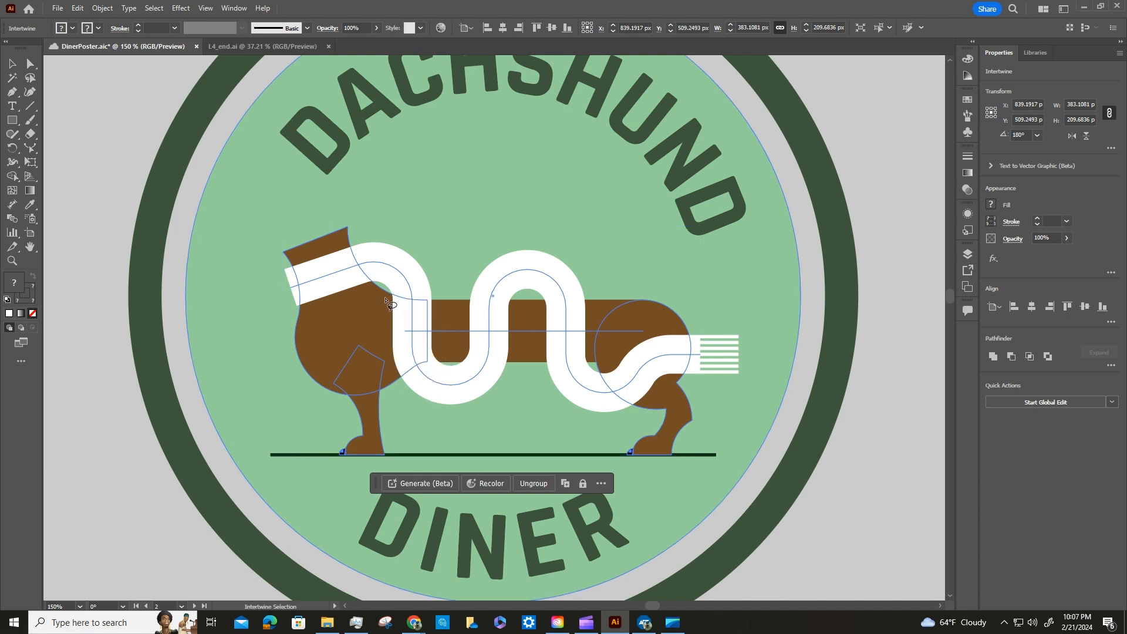
mouse_move(389, 296)
mouse_down()
mouse_move(434, 294)
mouse_move(448, 320)
mouse_move(444, 366)
mouse_move(425, 378)
mouse_move(400, 376)
mouse_move(382, 345)
mouse_move(390, 297)
mouse_up()
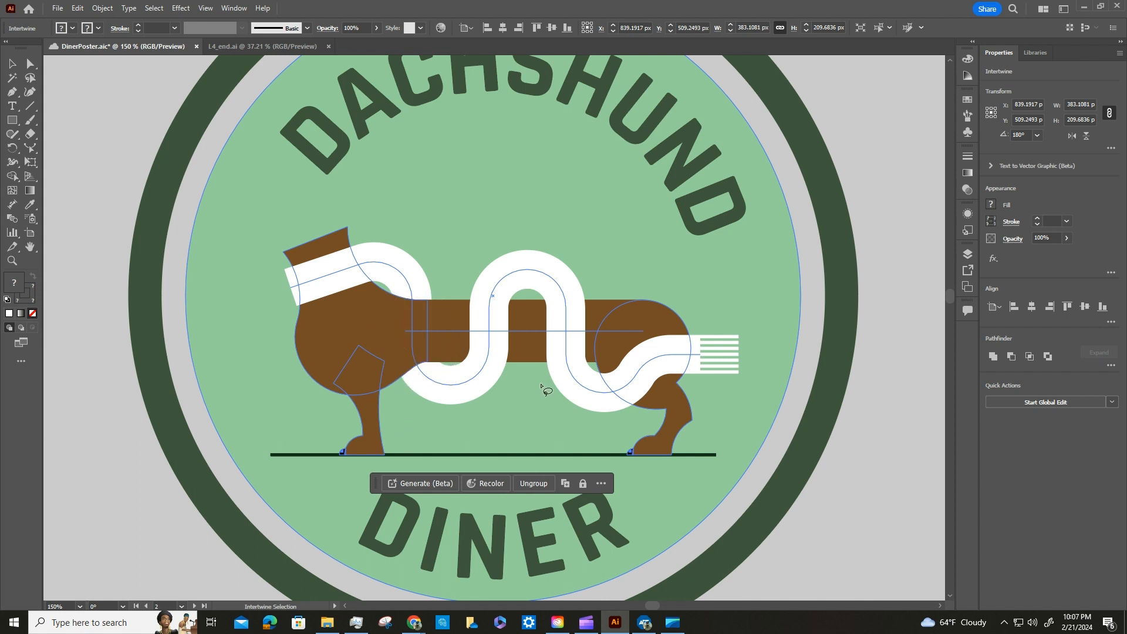
mouse_move(544, 366)
mouse_down()
mouse_move(592, 360)
mouse_move(599, 309)
mouse_move(573, 295)
mouse_move(537, 320)
mouse_move(545, 368)
mouse_up()
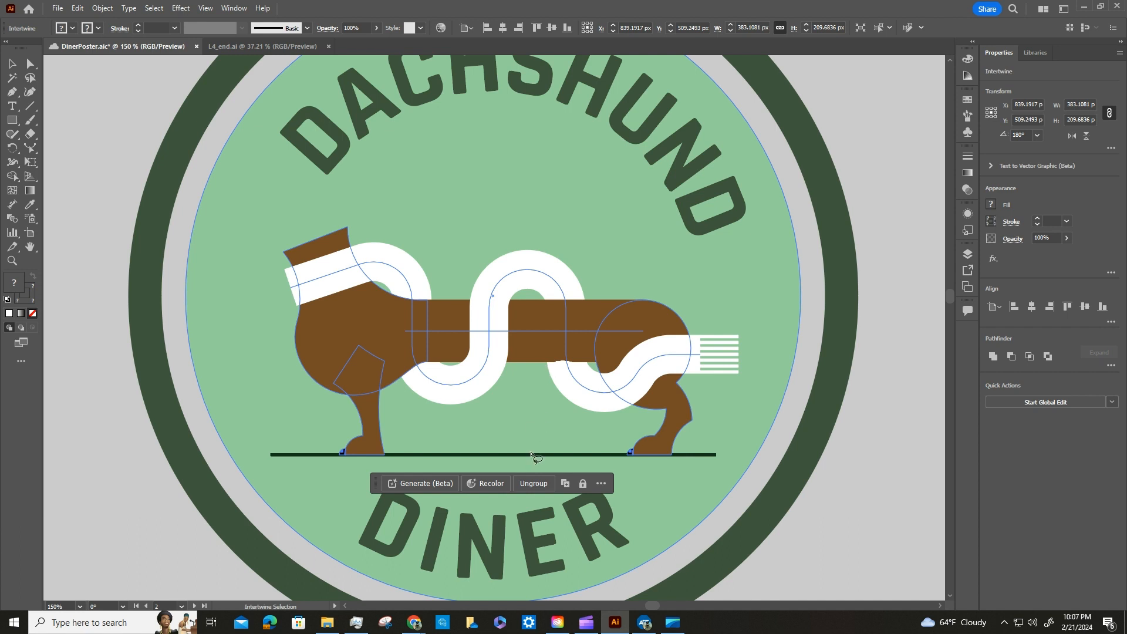
click(545, 346)
mouse_move(540, 309)
mouse_down()
mouse_move(543, 295)
mouse_move(588, 291)
mouse_move(596, 368)
mouse_move(564, 375)
mouse_move(531, 352)
mouse_move(539, 311)
mouse_up()
Step: Save the document and leave Intertwine editing of the dachshund artwork
click(57, 8)
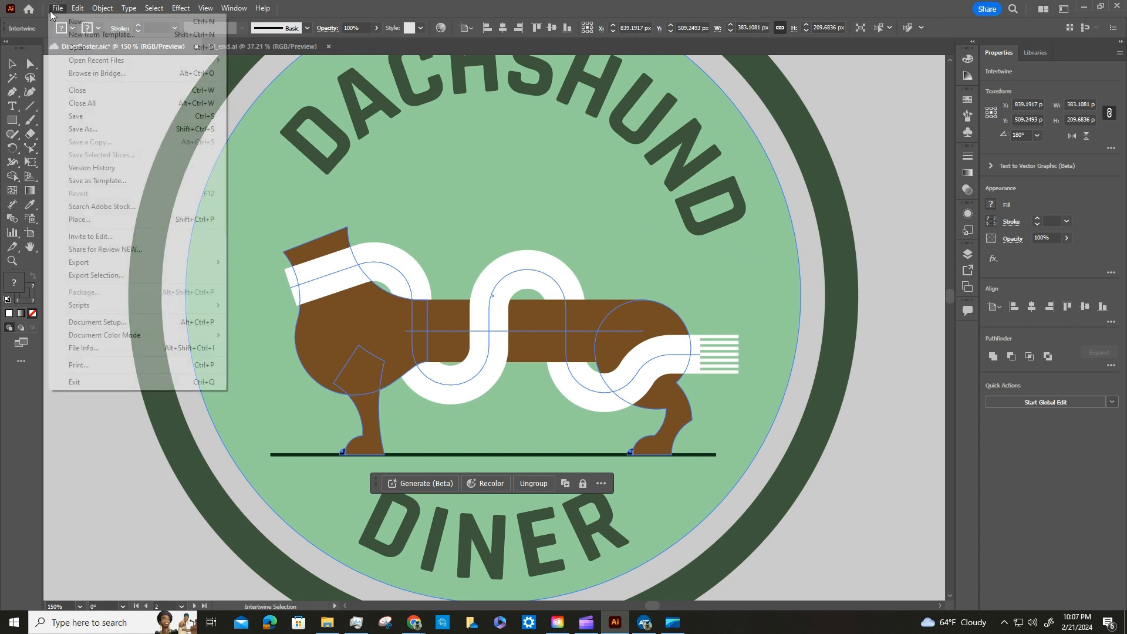
click(83, 116)
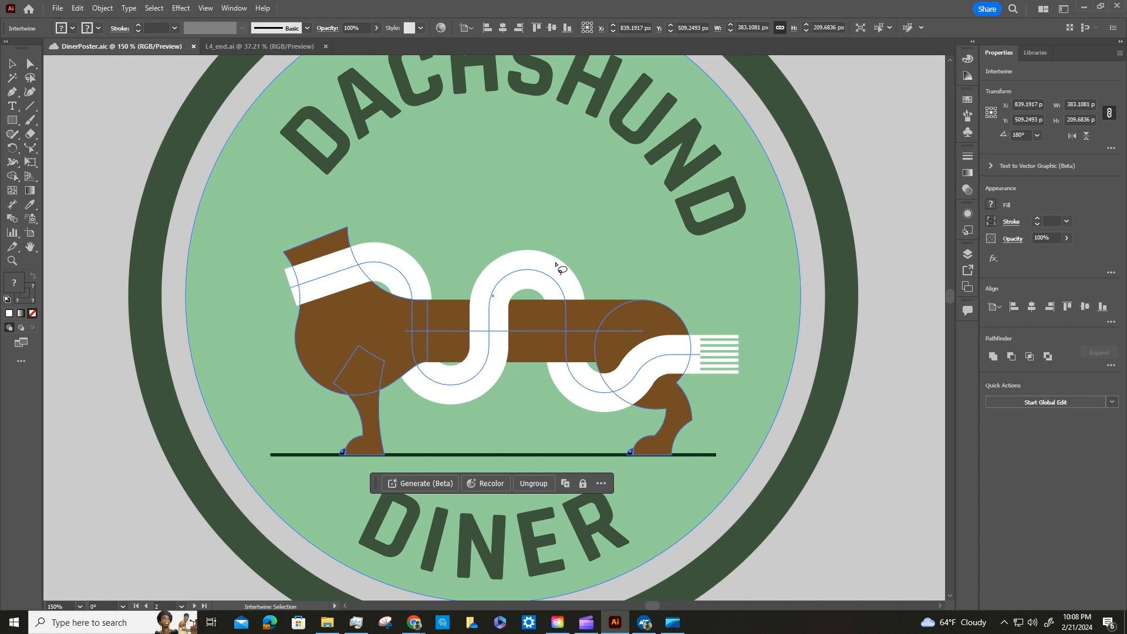
key(Escape)
key(ctrl+0)
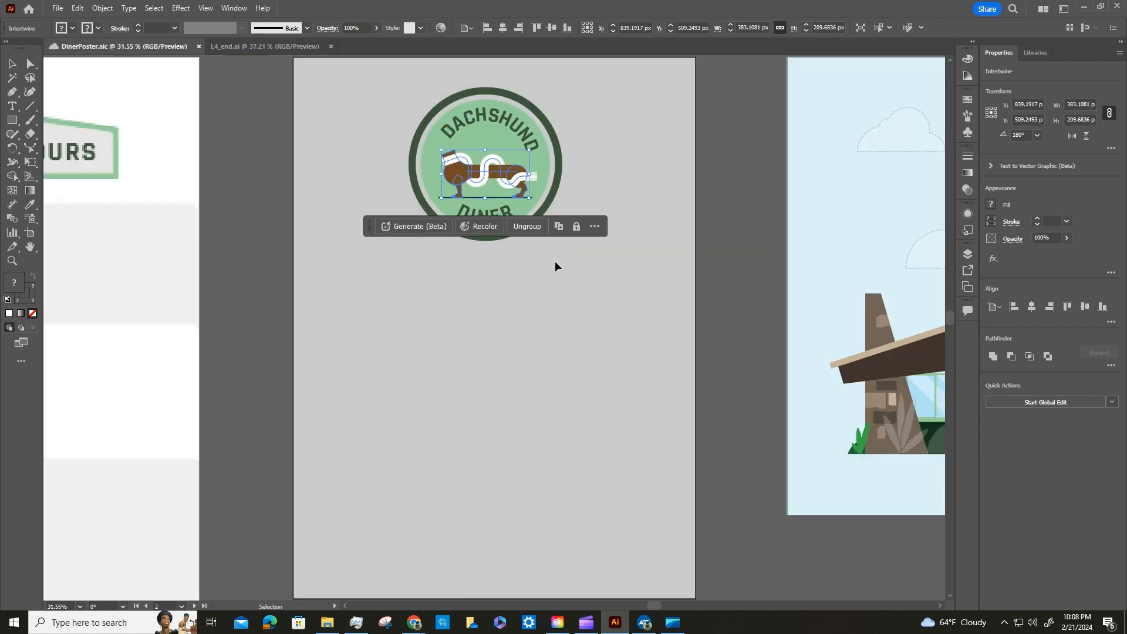
key(ctrl+minus)
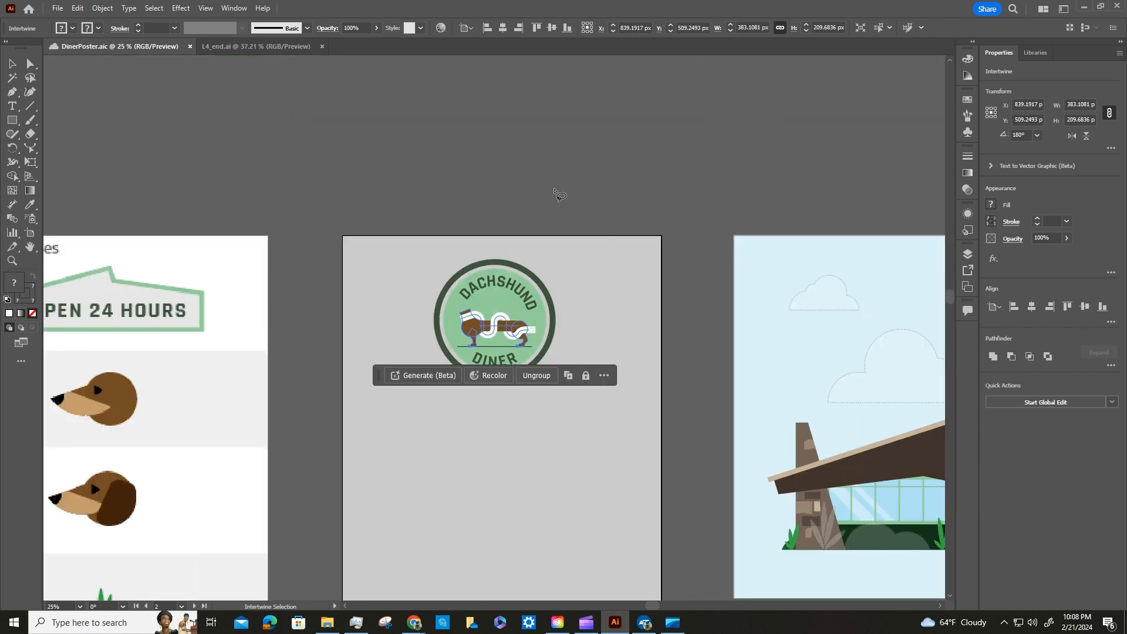
click(11, 68)
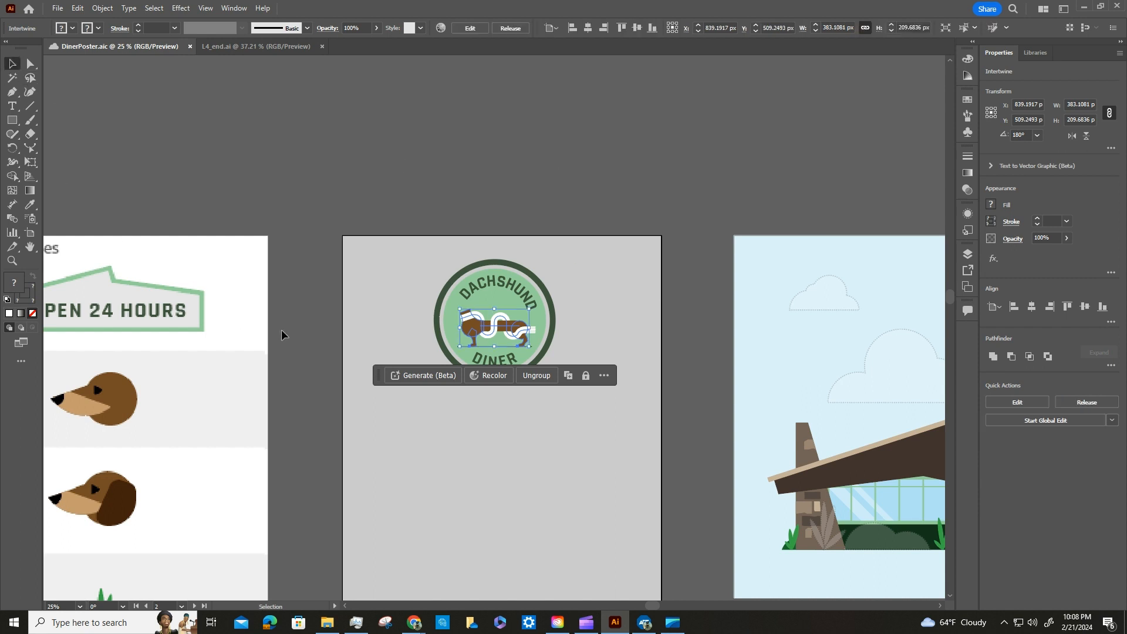
Step: Move the OPEN 24 HOURS sign, the grass plant and the large white cloud from the work area to below the diner scene
drag(293, 317, 557, 164)
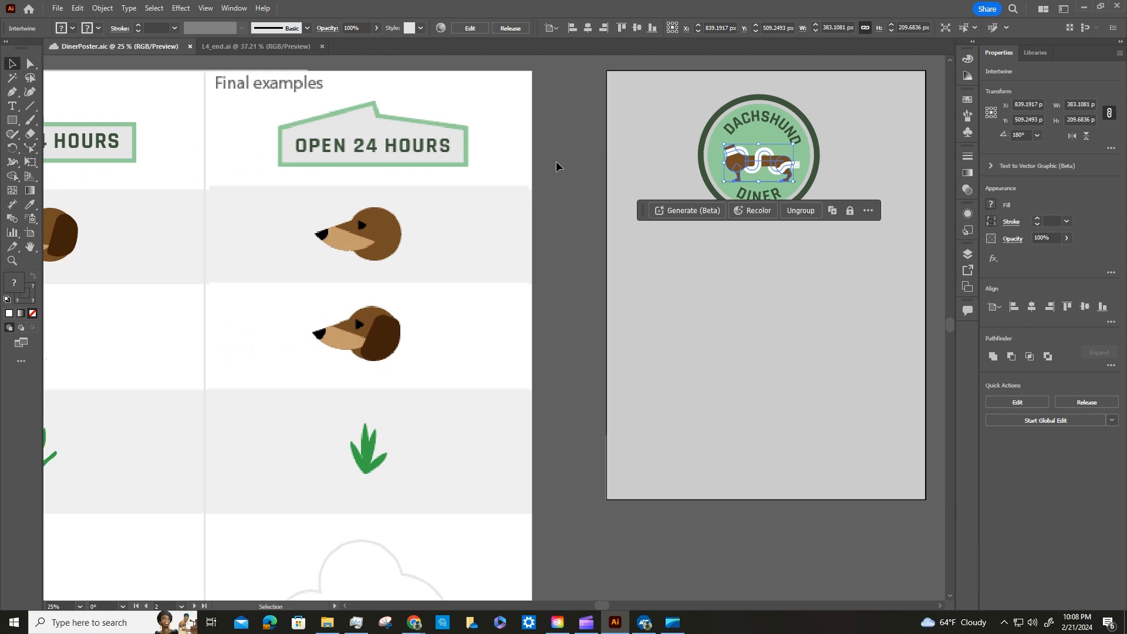
key(ctrl+minus)
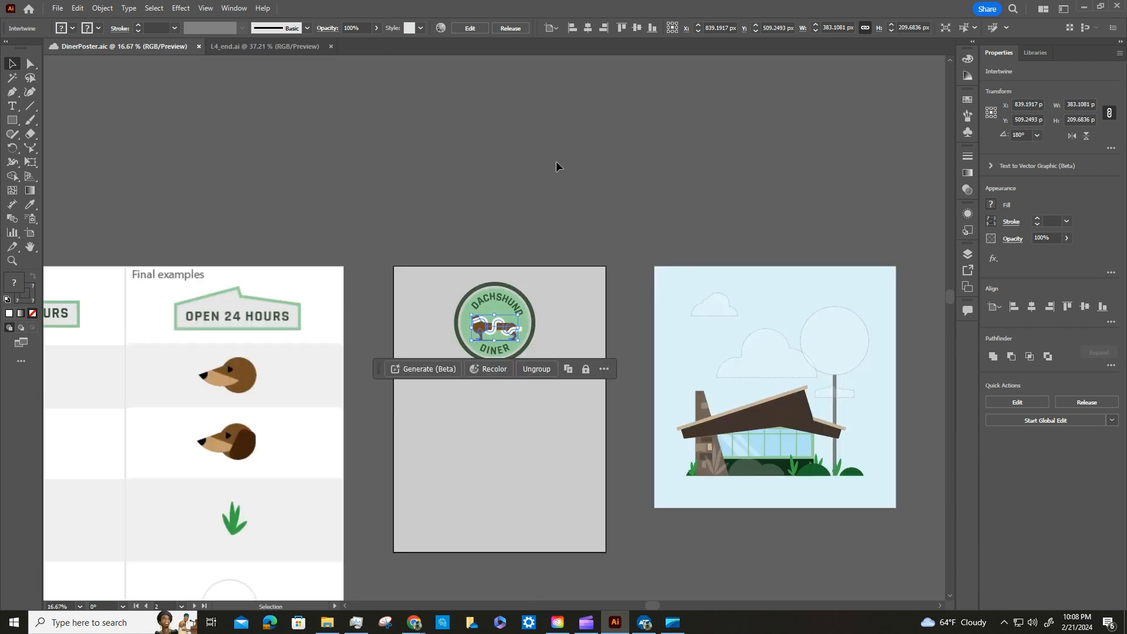
drag(365, 284, 505, 103)
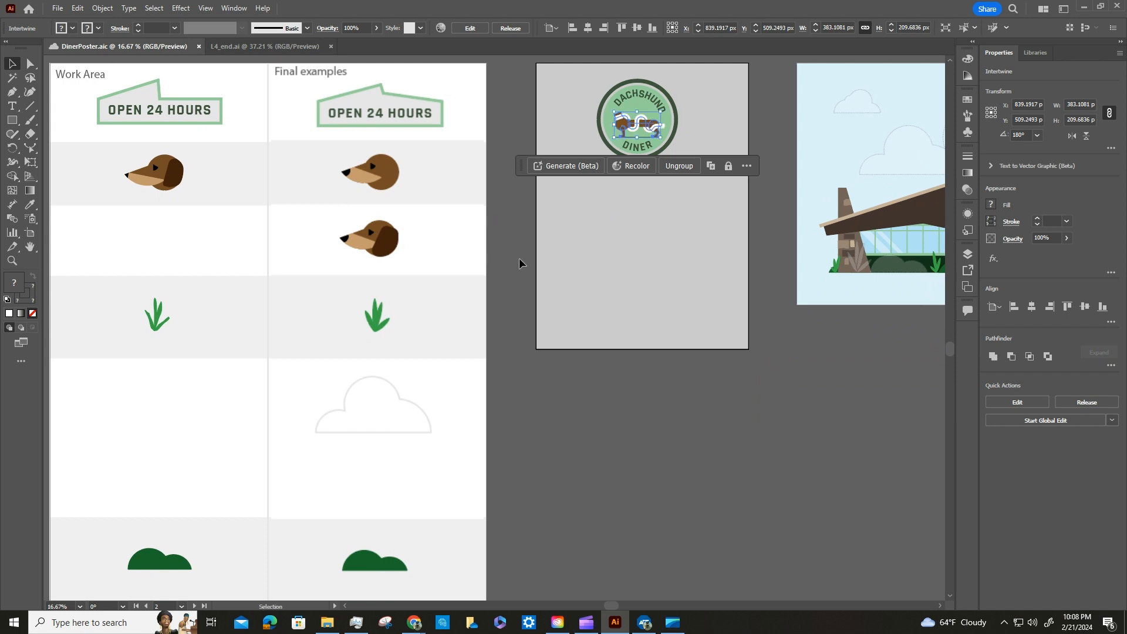
click(513, 241)
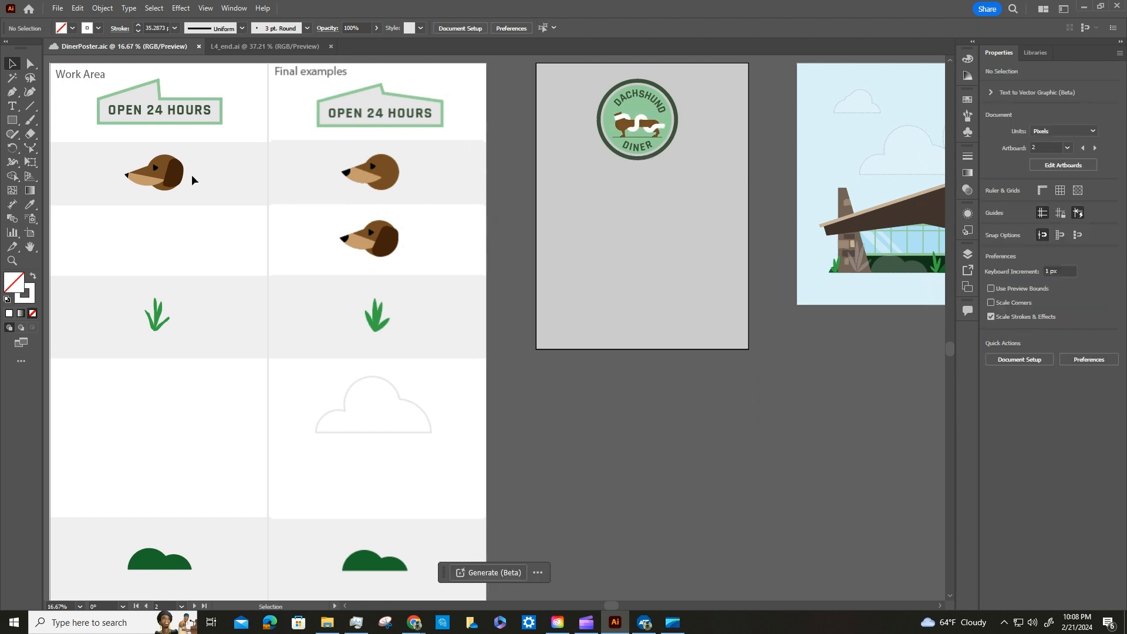
drag(175, 117, 915, 355)
drag(157, 317, 882, 387)
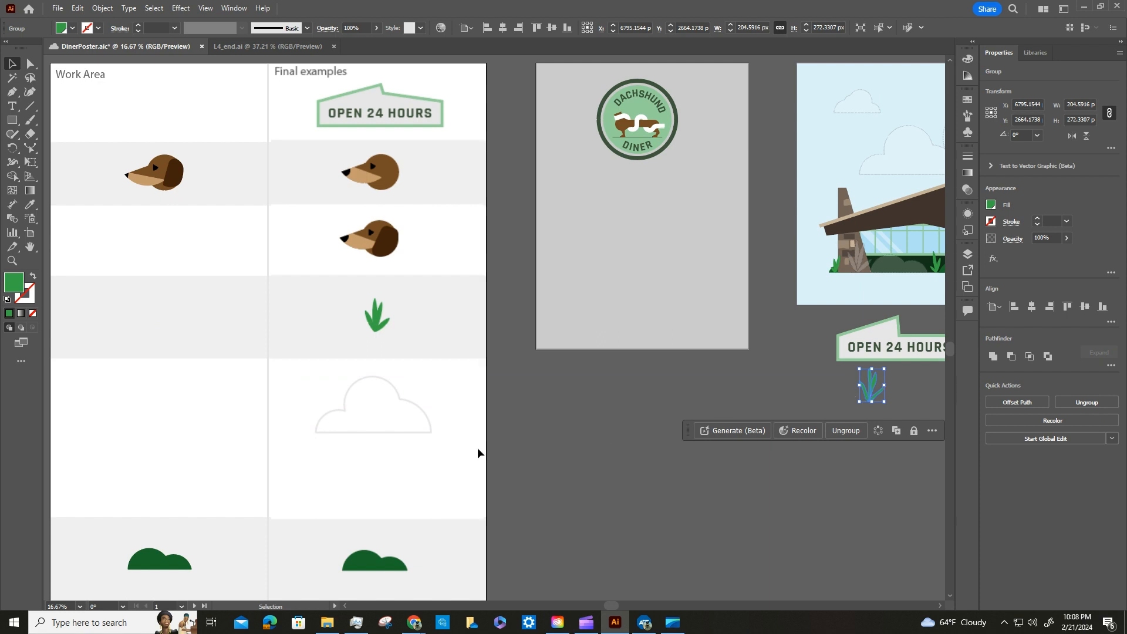
drag(178, 424, 836, 451)
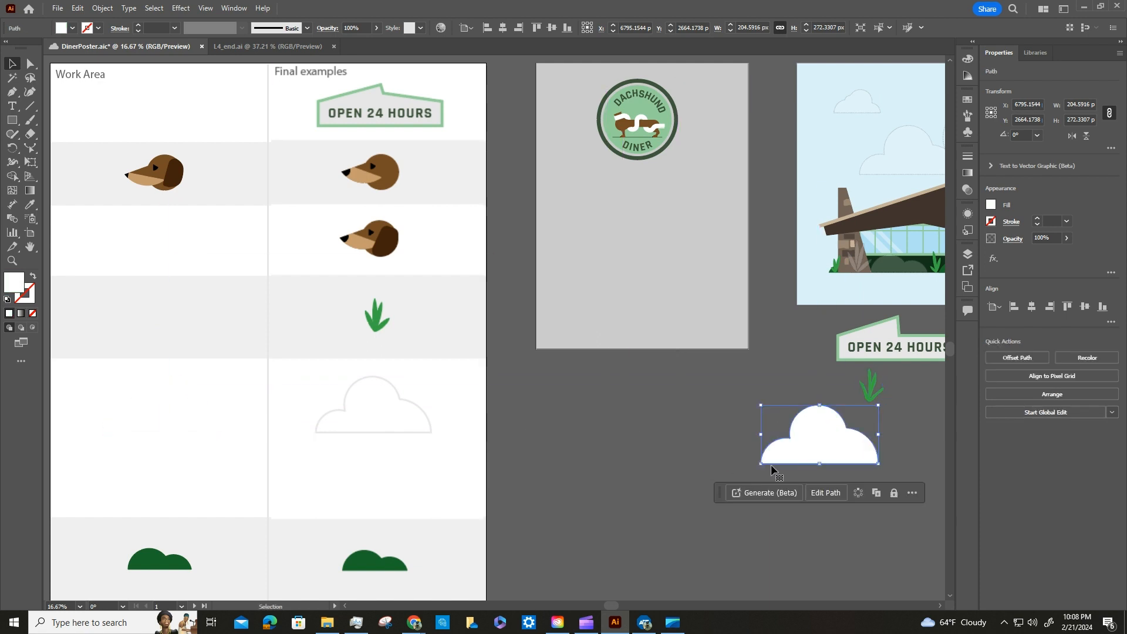
Step: Move the dog's head and tail onto the logo artboard, and the bush and small cloud below the diner scene
click(162, 313)
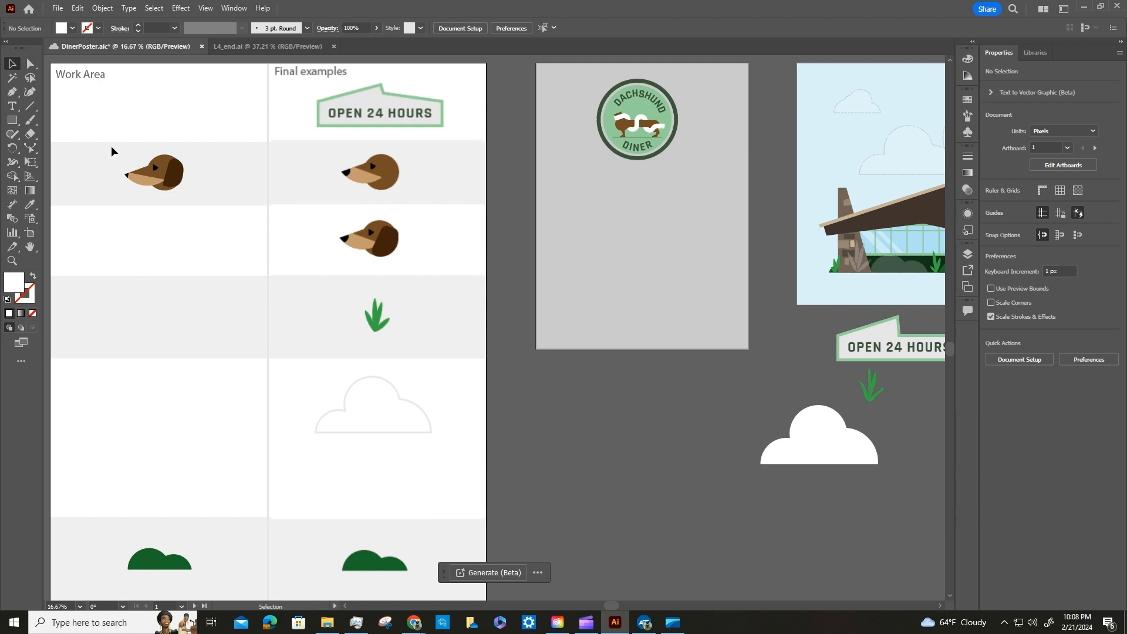
drag(111, 145, 597, 170)
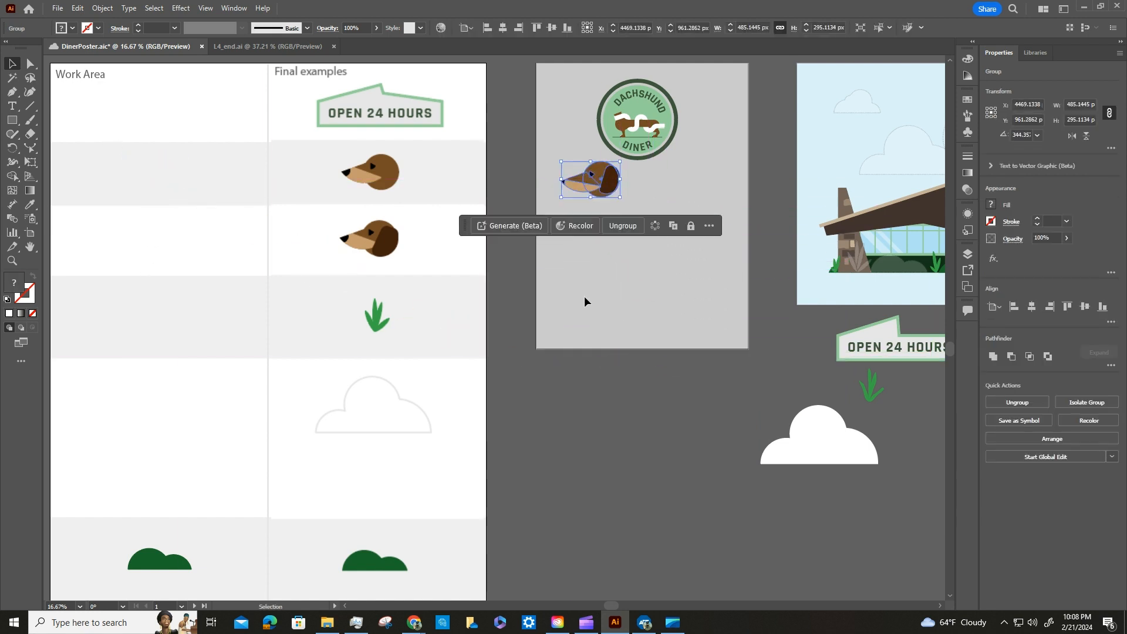
scroll(438, 332, down, 5)
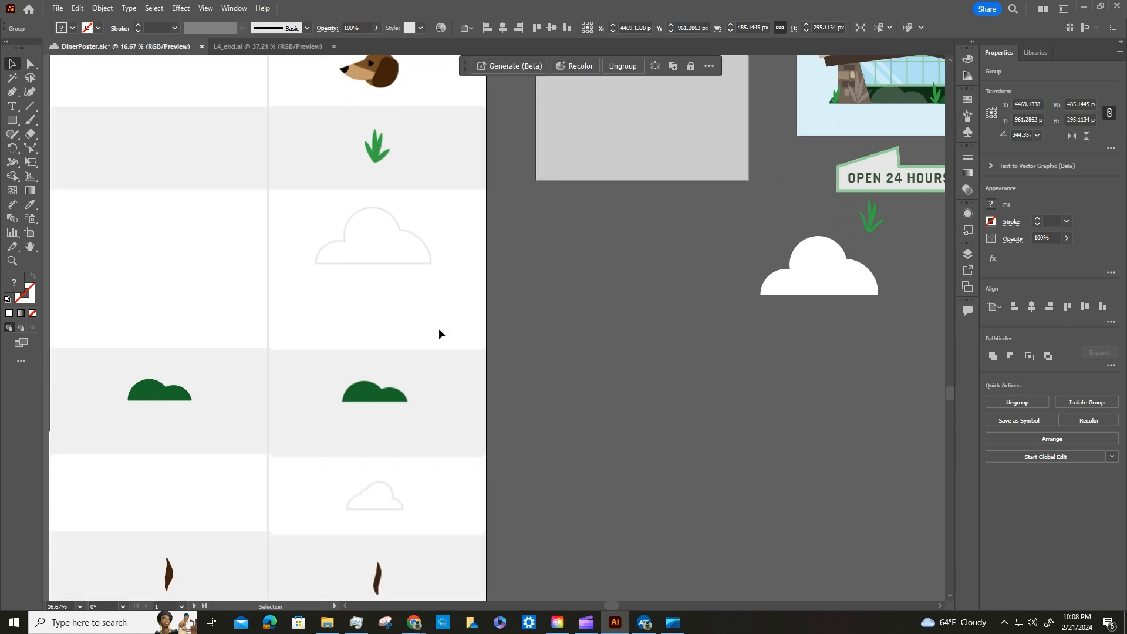
drag(154, 363, 925, 198)
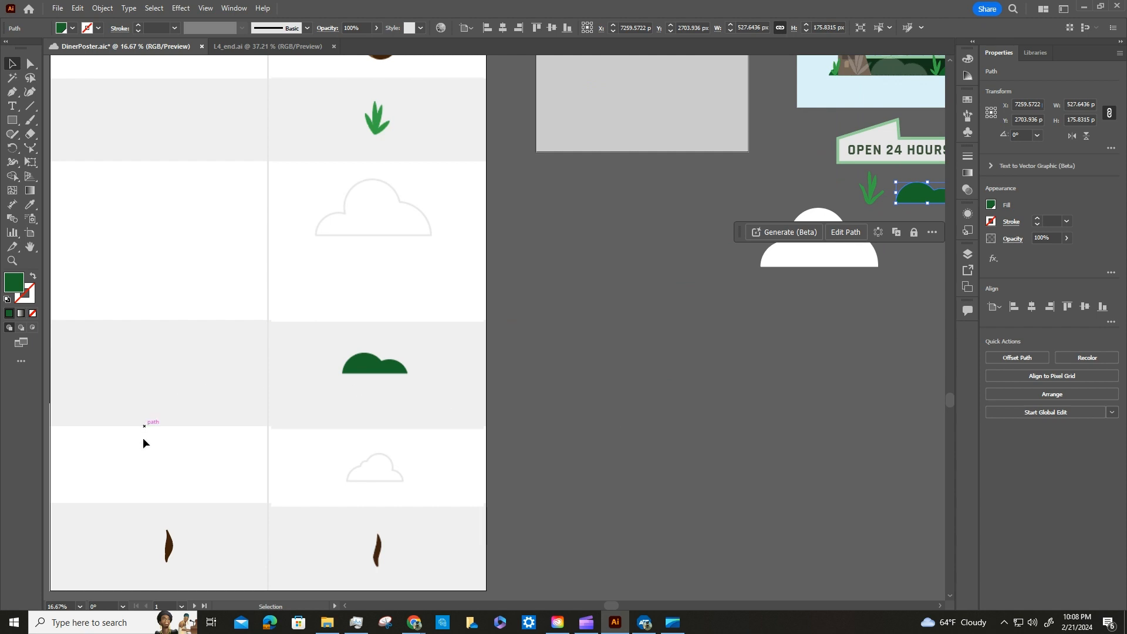
drag(170, 474, 930, 247)
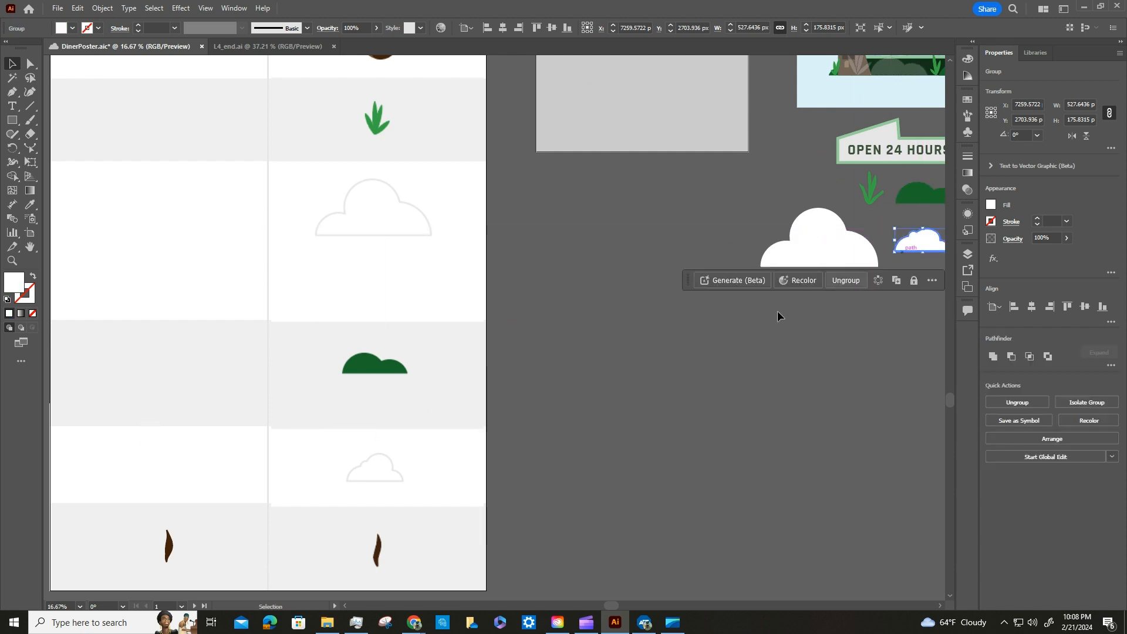
drag(171, 547, 684, 95)
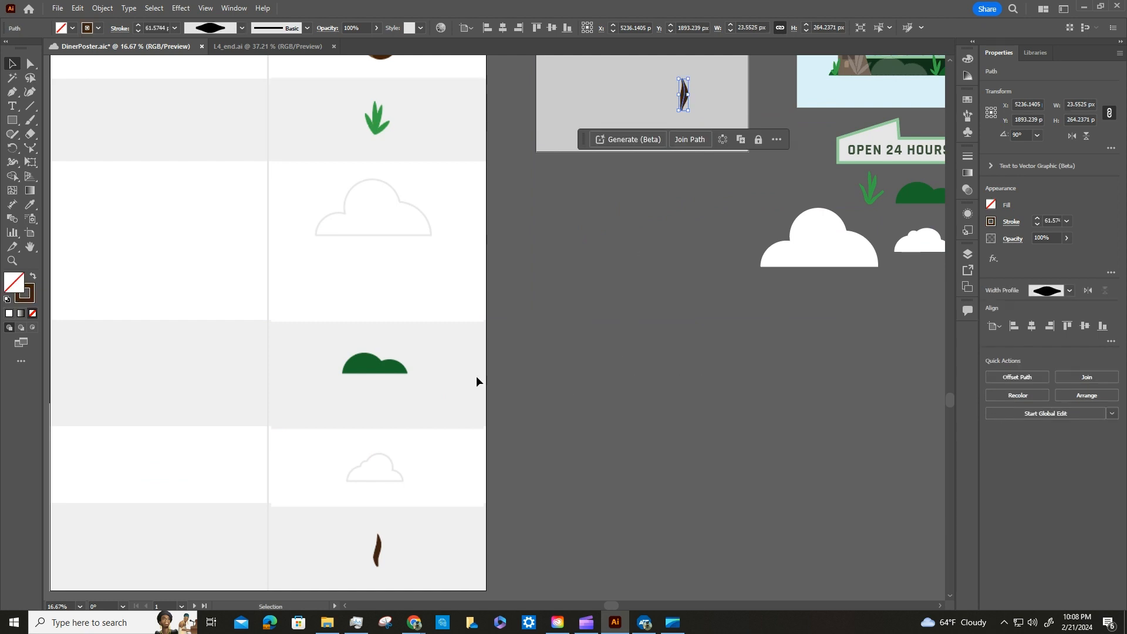
Step: Scale the dog's head down to about 154 px wide and place it on the dog's neck in the logo
scroll(413, 388, down, 1)
scroll(468, 424, up, 6)
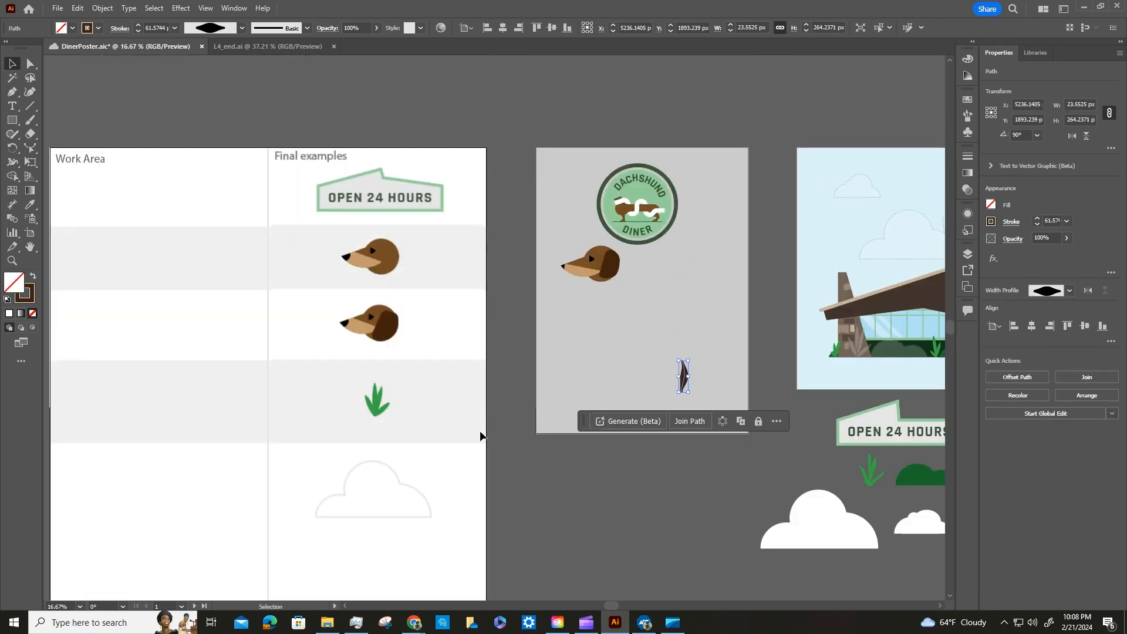
click(704, 310)
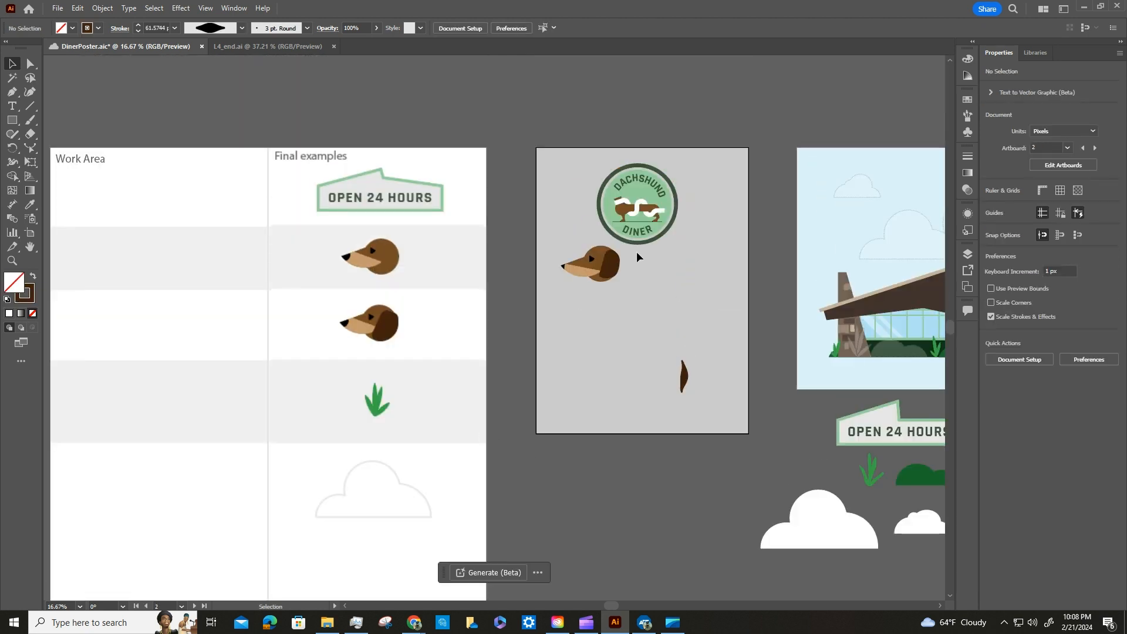
click(619, 263)
key(ctrl)
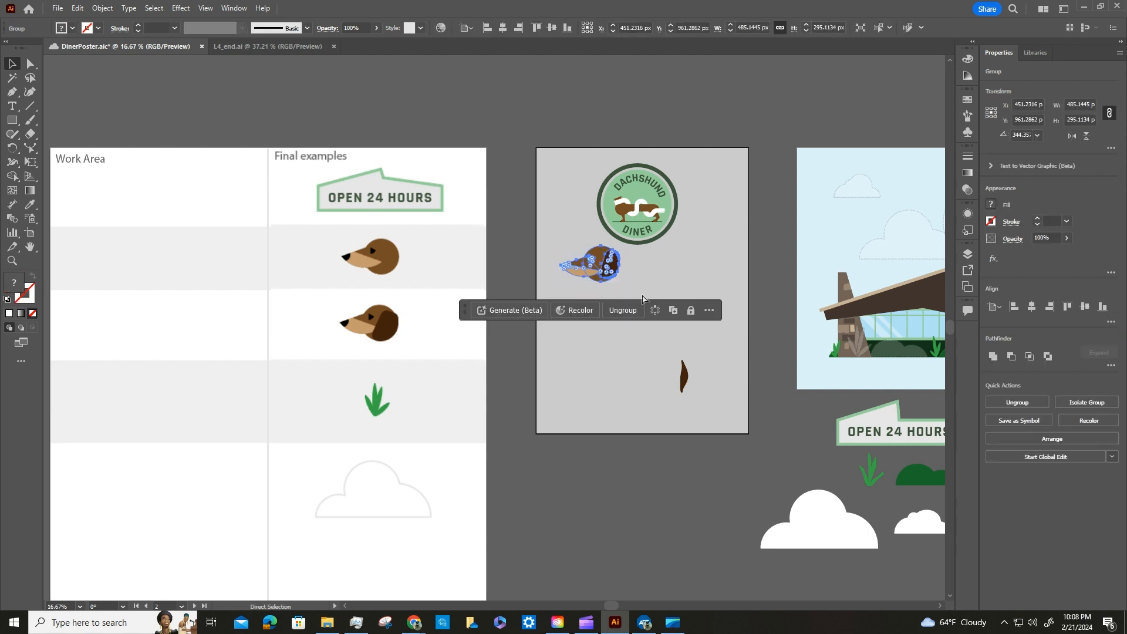
key(ctrl+equal)
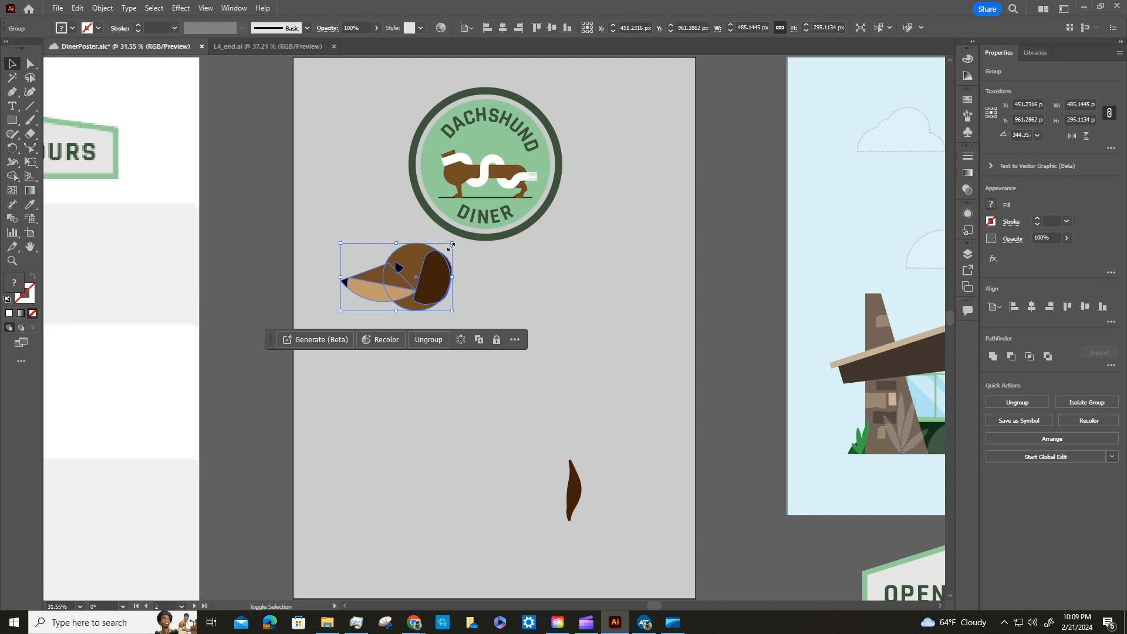
drag(452, 243, 445, 152)
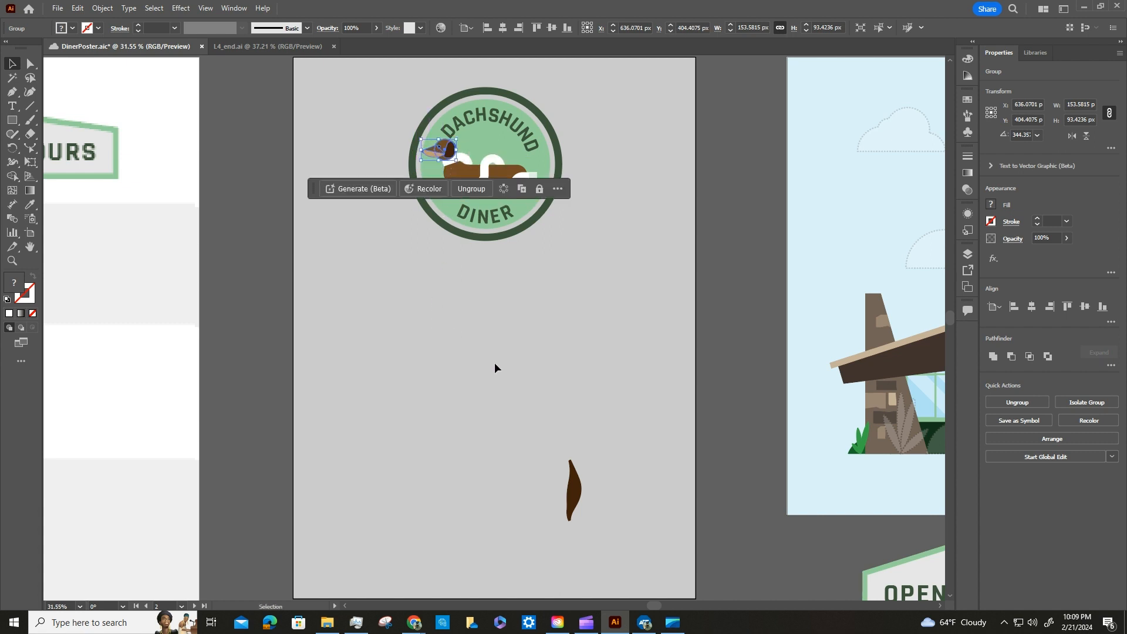
Step: Rotate the tail clockwise to about 52° and toggle the Scale Strokes & Effects transform option
click(579, 490)
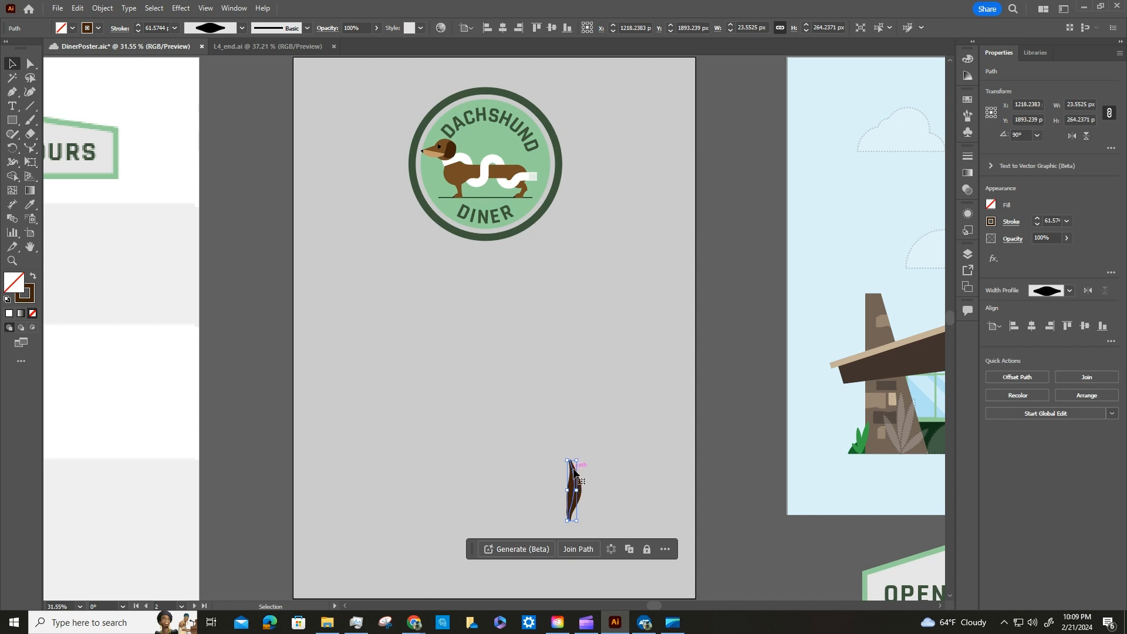
drag(582, 453, 599, 483)
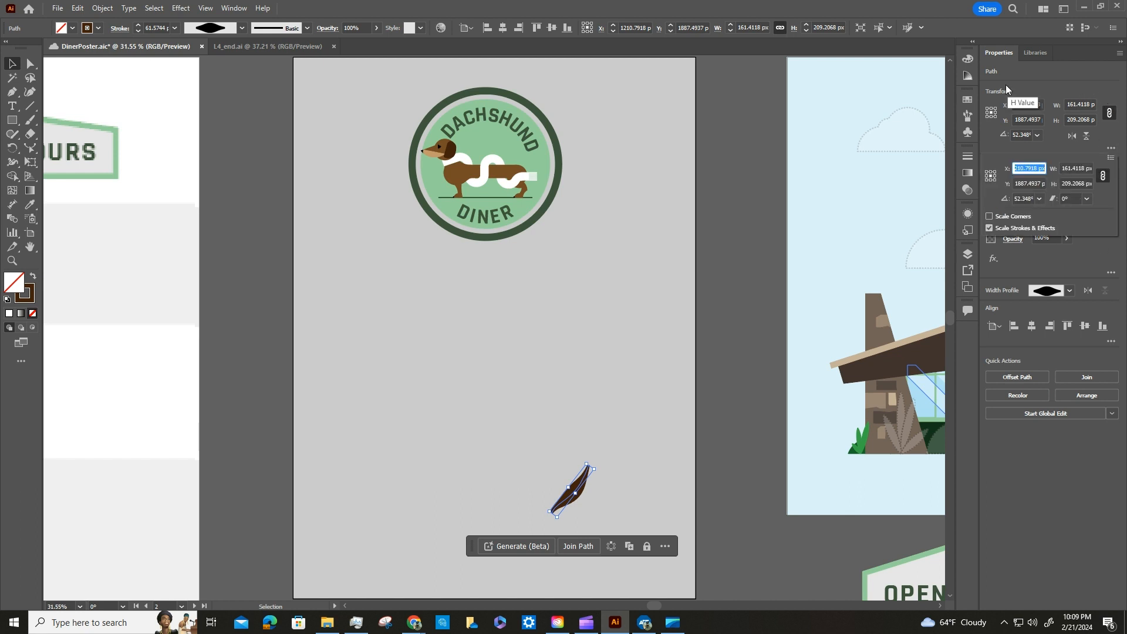
click(990, 228)
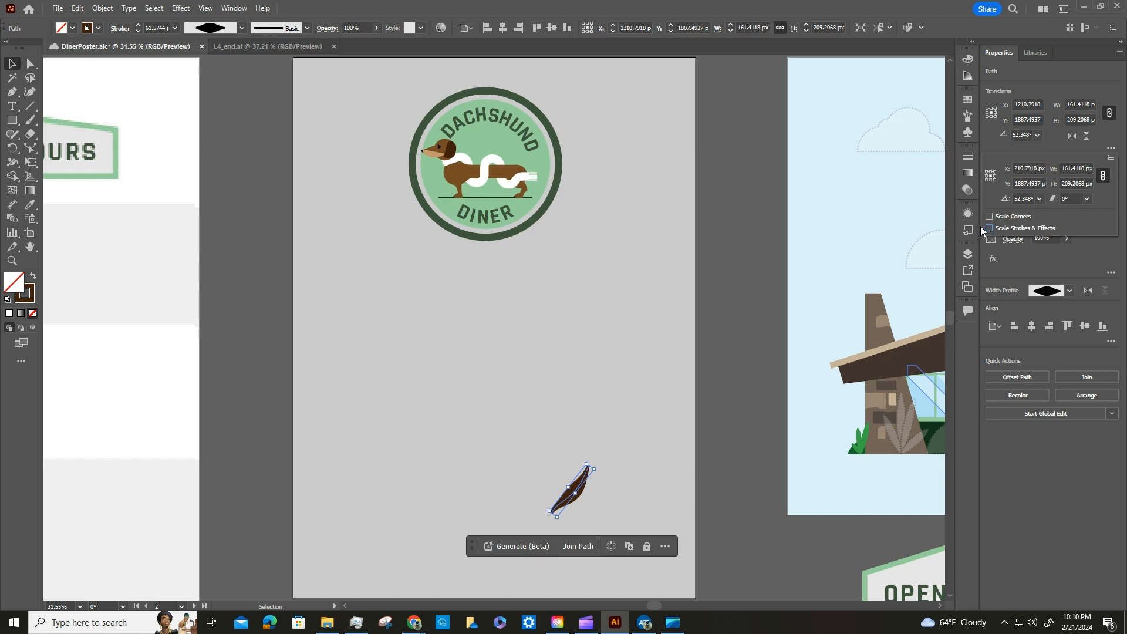
Step: Scale the tail down and attach it to the rear end of the dog in the logo
click(596, 469)
mouse_move(599, 467)
mouse_down()
mouse_move(578, 489)
mouse_move(536, 159)
mouse_up()
click(609, 347)
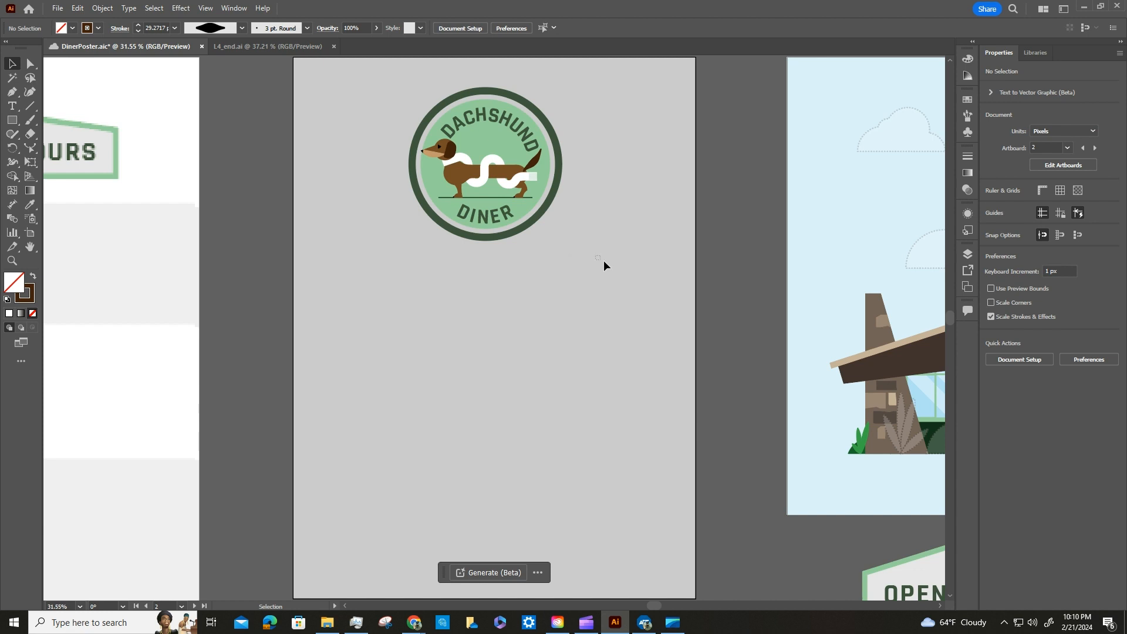
Step: Group all parts of the Dachshund Diner logo and move the group onto the diner poster artboard
drag(396, 74, 389, 76)
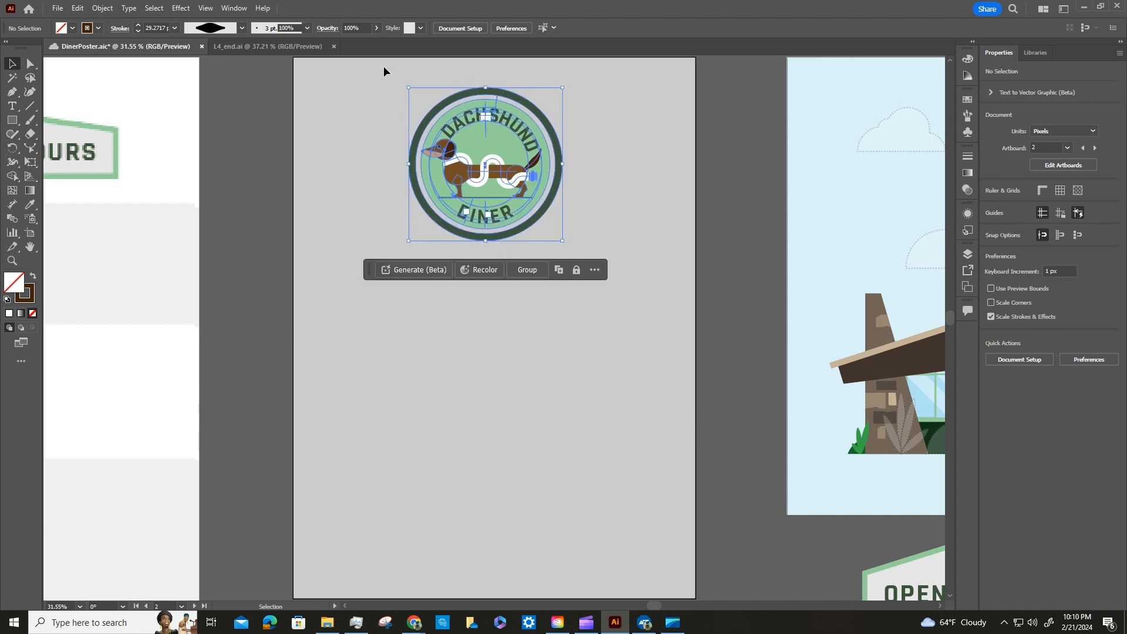
click(527, 270)
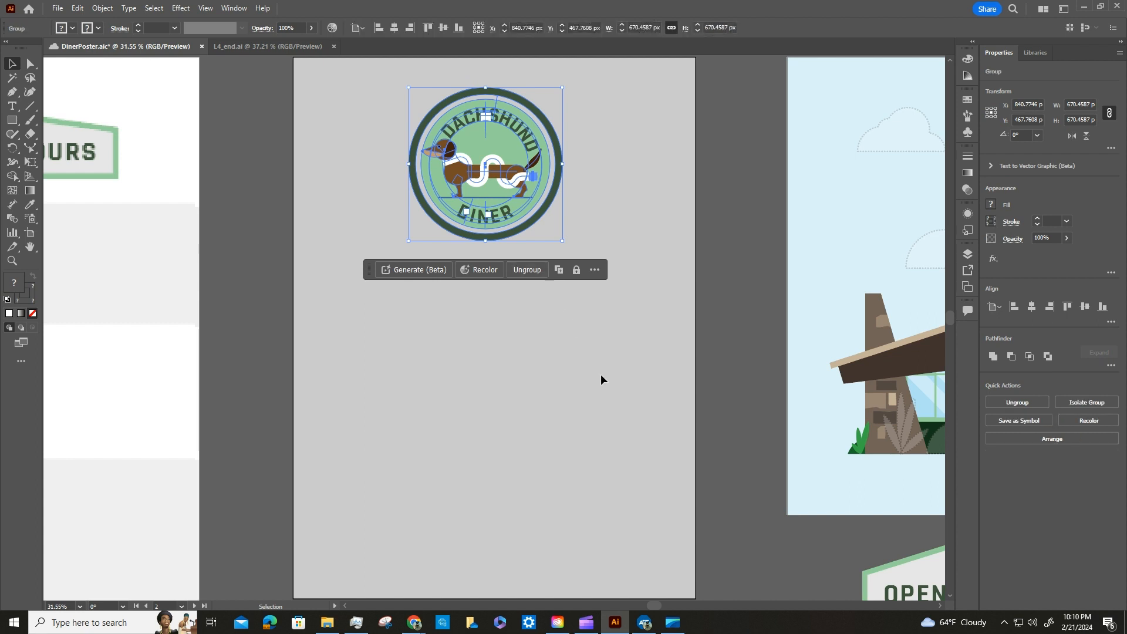
drag(500, 142, 972, 153)
drag(512, 150, 869, 188)
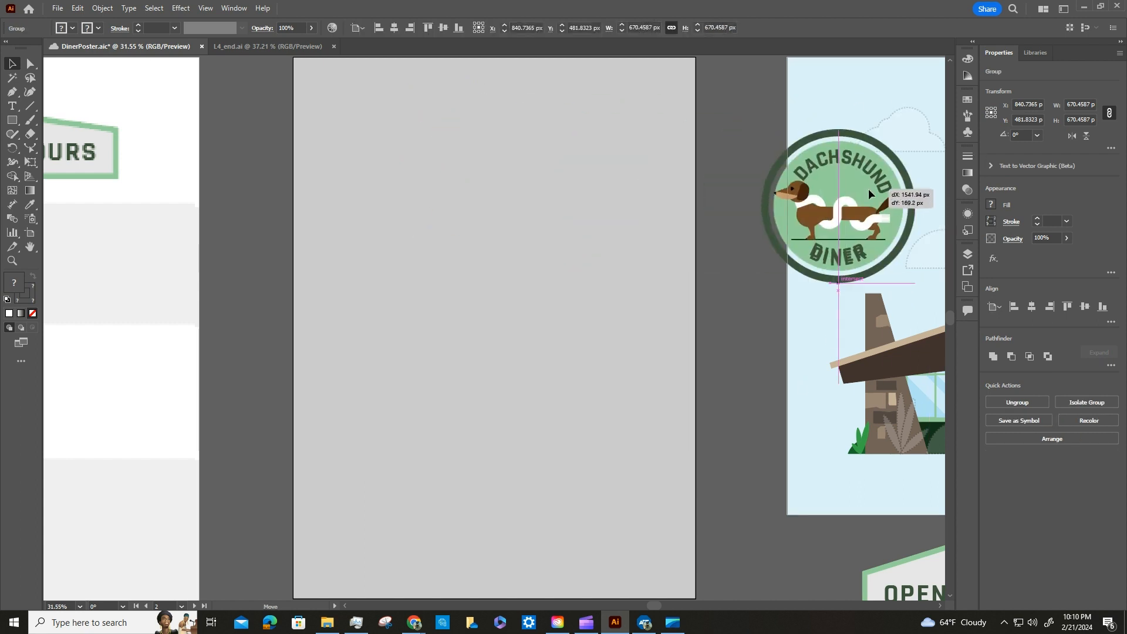
click(744, 406)
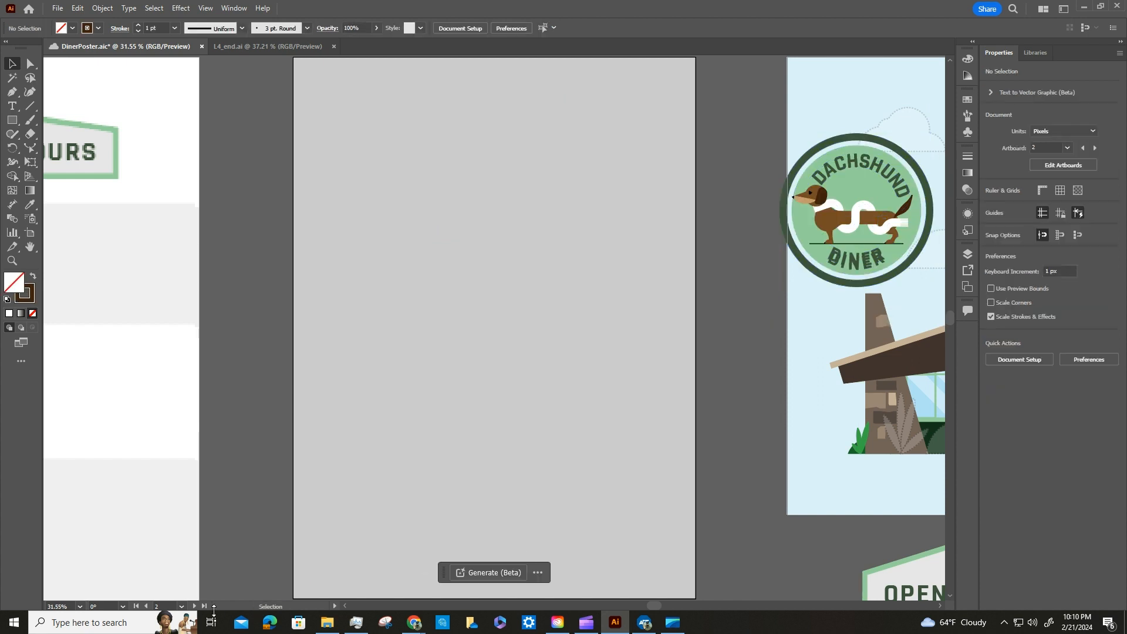
Step: Go to artboard 3 Poster, scale the logo down slightly and fit it into the dashed circle atop the signpost
click(182, 607)
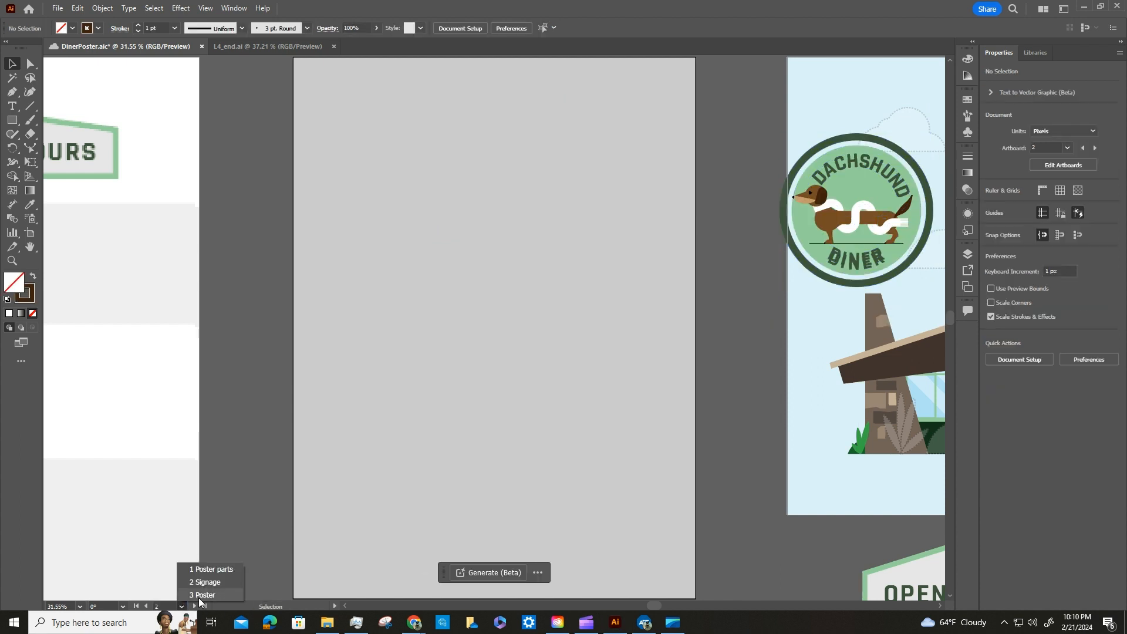
click(202, 599)
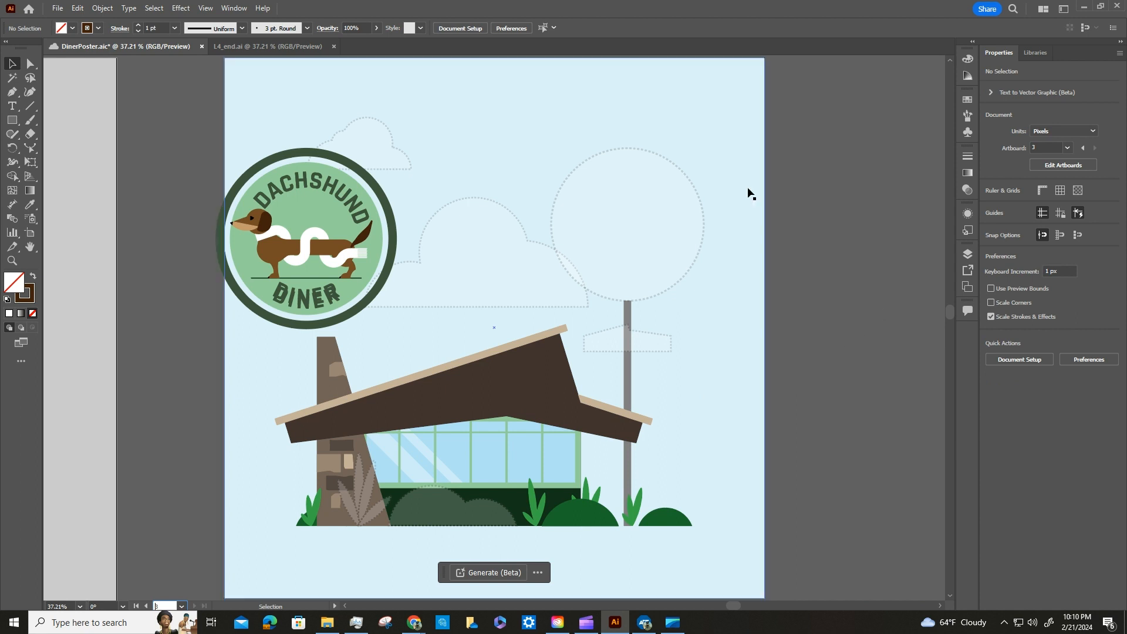
drag(323, 209, 871, 180)
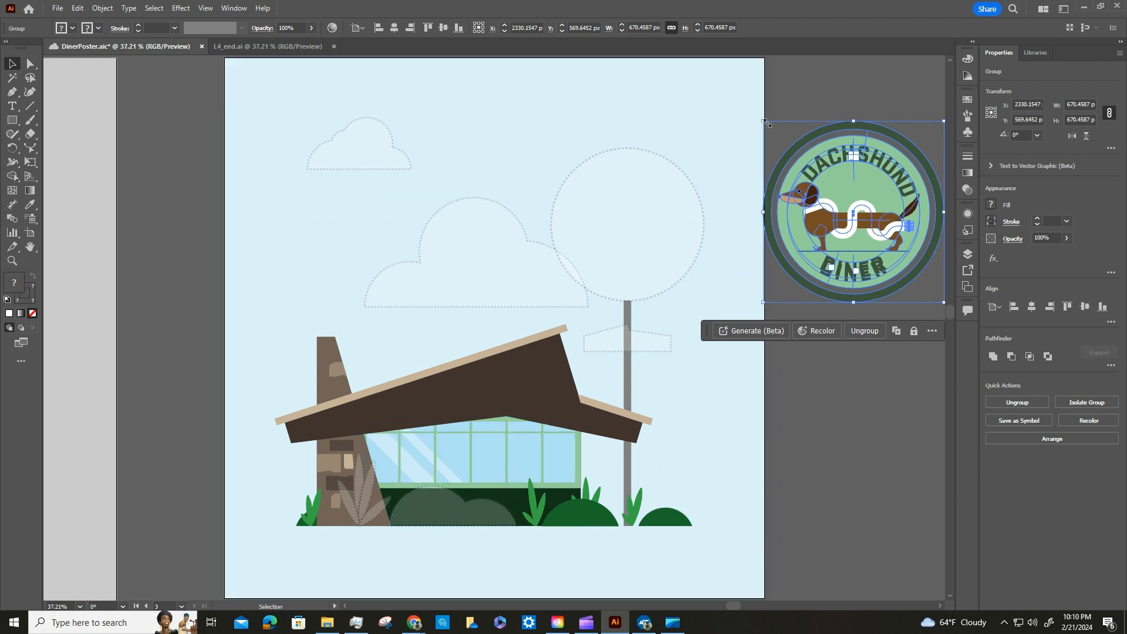
drag(765, 122, 794, 138)
drag(880, 204, 643, 205)
click(839, 325)
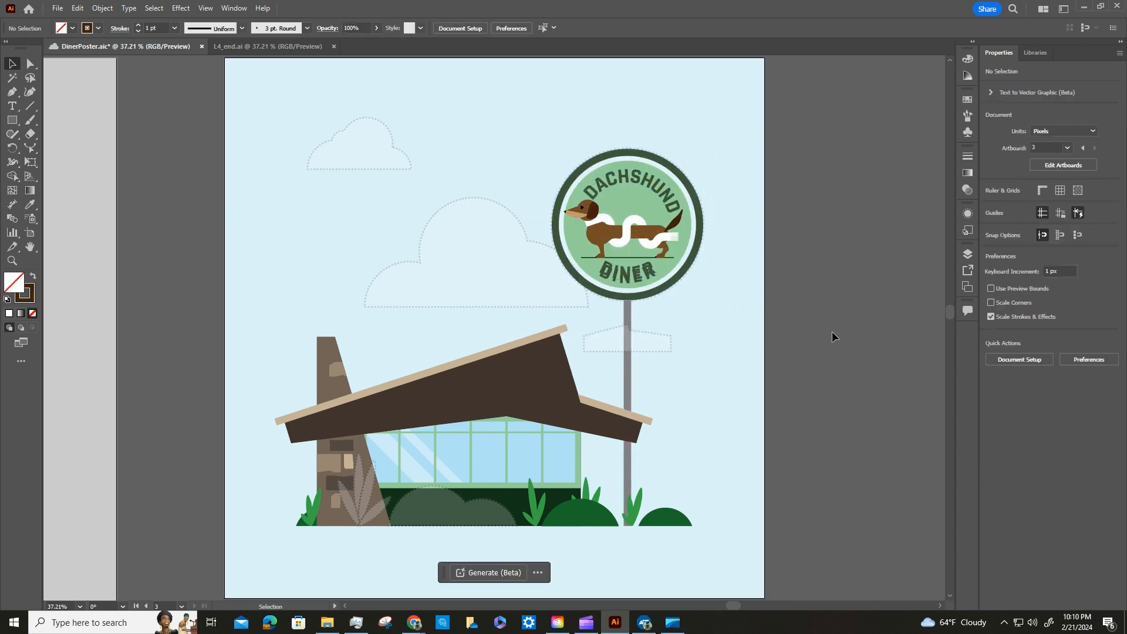
Step: Scale the OPEN 24 HOURS sign down to about 340 px wide and place it over its dashed outline on the signpost
scroll(832, 332, down, 1)
drag(435, 569, 685, 287)
drag(858, 265, 730, 327)
drag(614, 338, 614, 286)
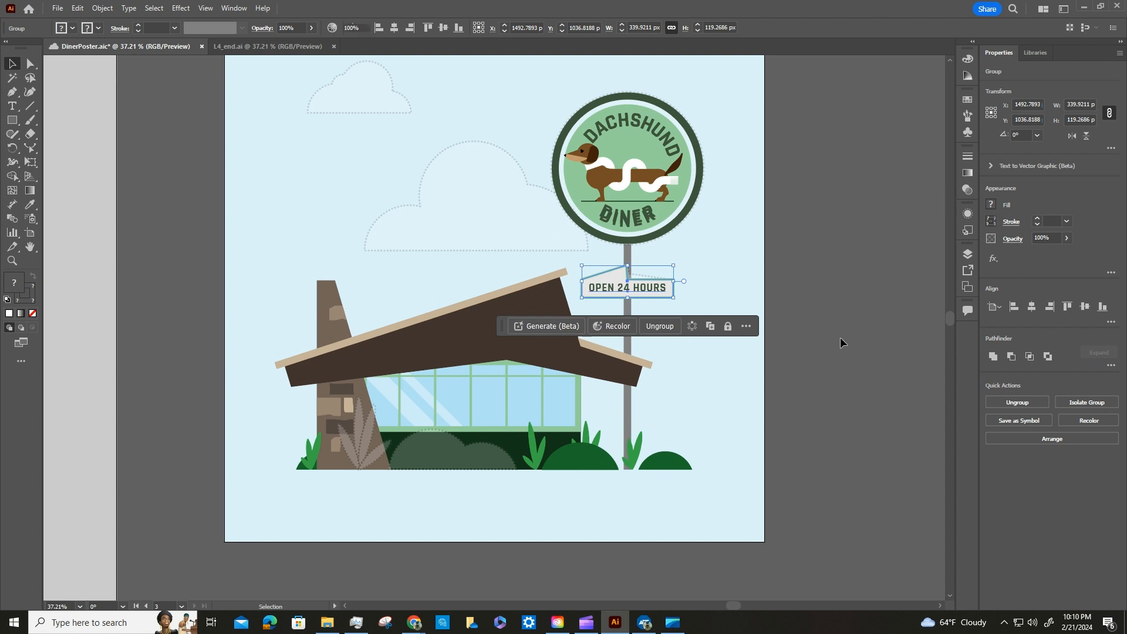
click(747, 516)
Step: Select the plant, the bush and both white clouds together and move them up to the lower part of the poster
scroll(773, 470, down, 5)
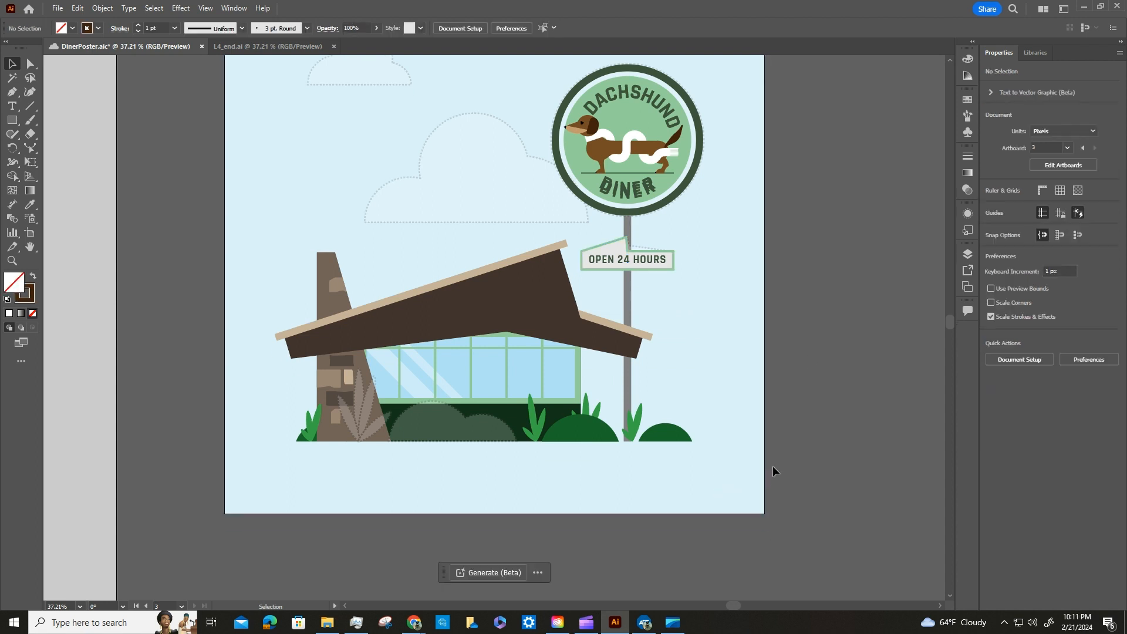
scroll(773, 467, down, 3)
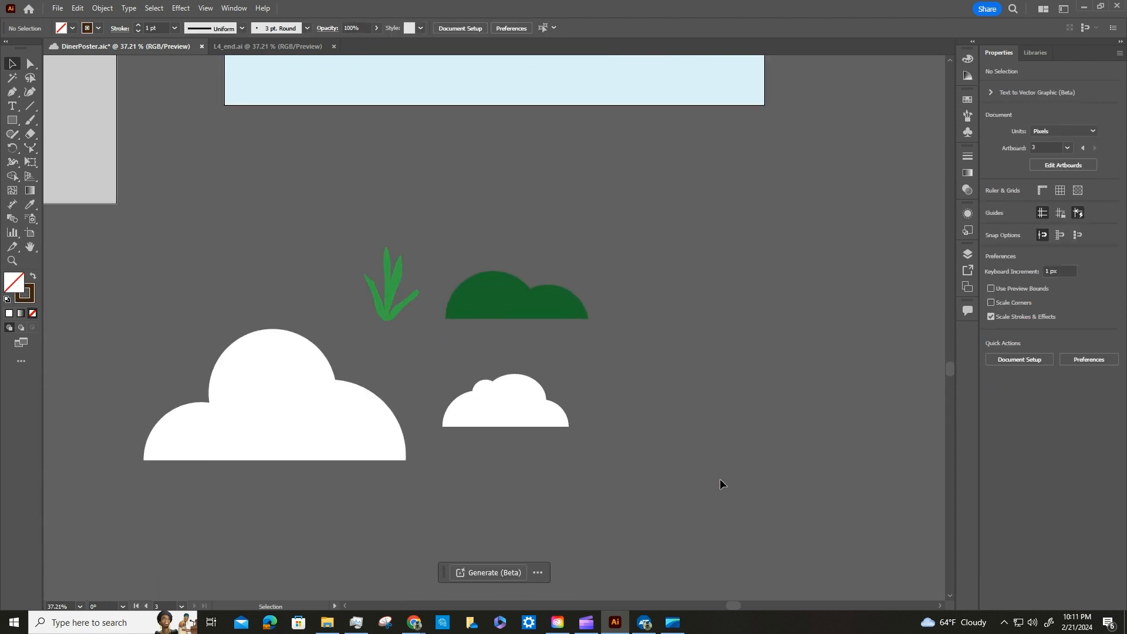
drag(159, 253, 587, 446)
drag(231, 383, 413, 136)
scroll(773, 429, down, 2)
scroll(773, 434, up, 6)
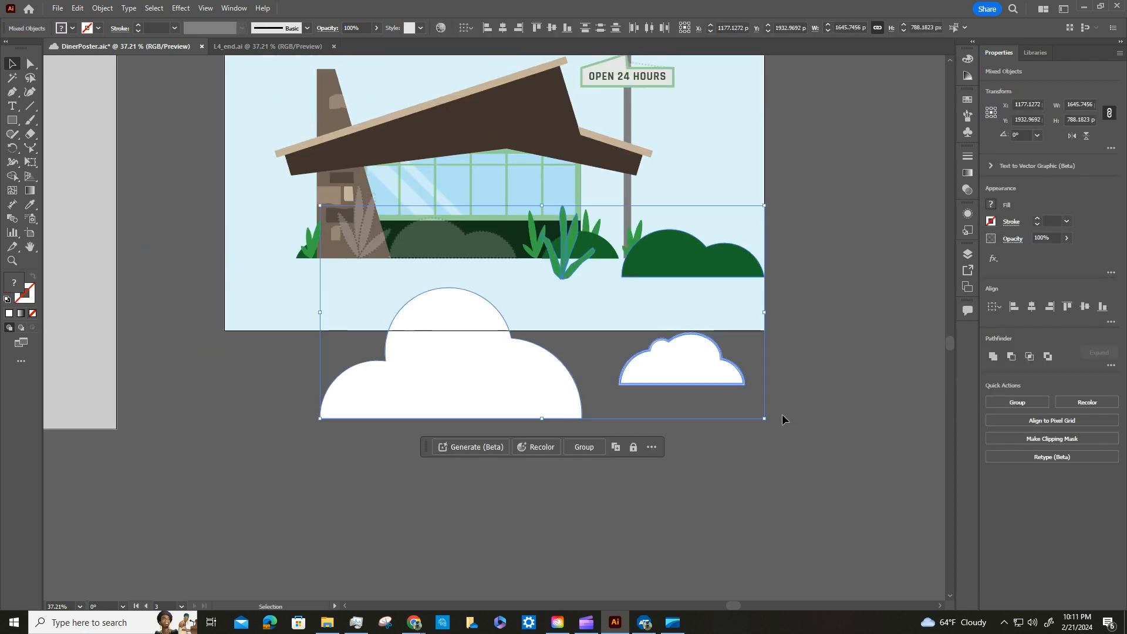
click(853, 414)
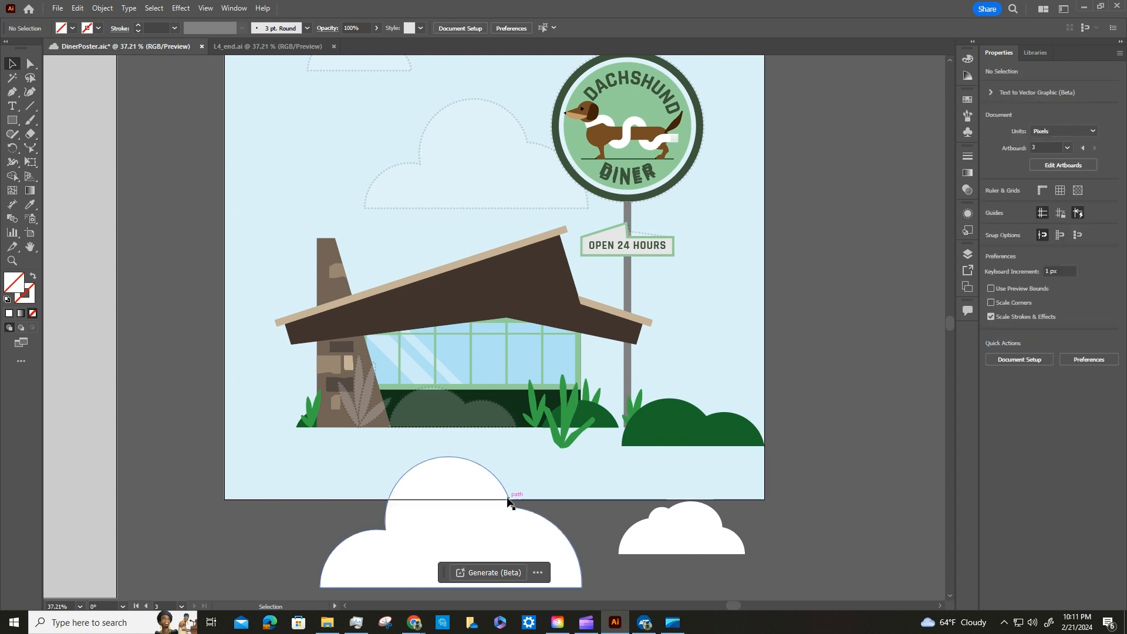
Step: Scale the large white cloud down and place it over the large dashed cloud outline above the diner
drag(505, 506, 487, 162)
drag(346, 88, 367, 101)
drag(502, 192, 493, 188)
Step: Scale the small white cloud down slightly, place it over the small dashed cloud outline, and delete that outline
drag(682, 541, 332, 117)
scroll(331, 235, up, 3)
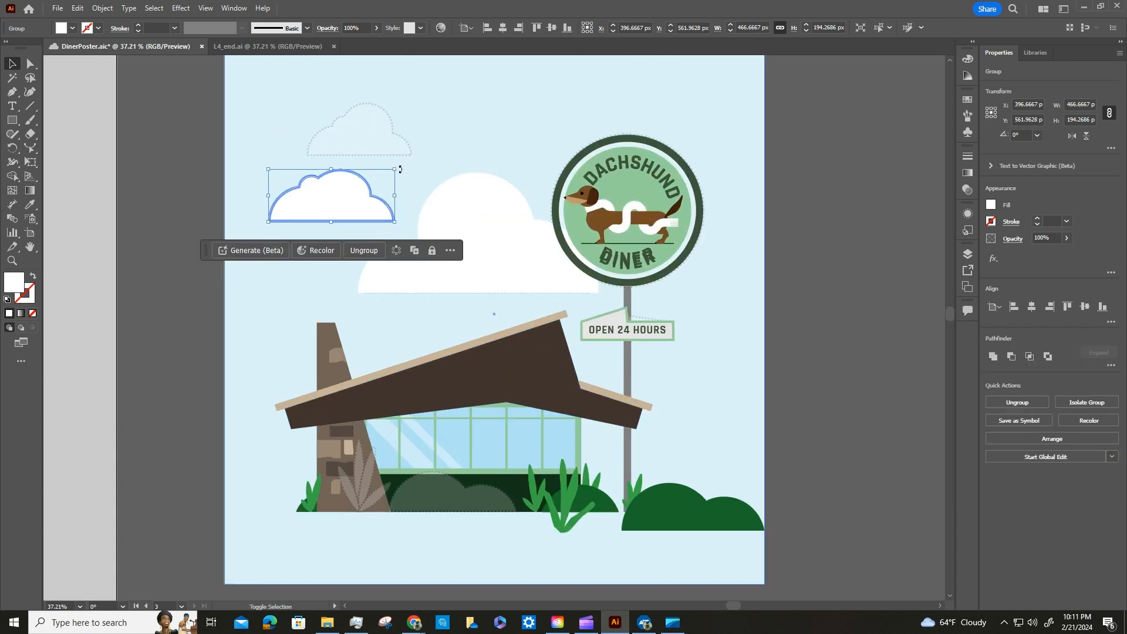
drag(394, 169, 389, 171)
drag(332, 203, 368, 134)
click(825, 336)
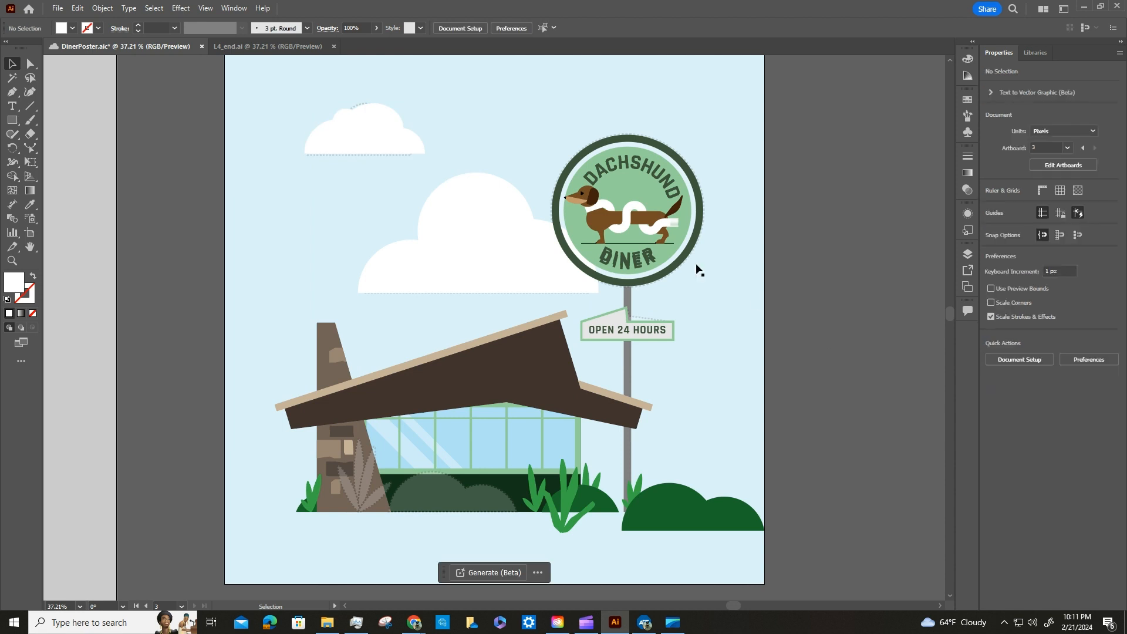
click(345, 155)
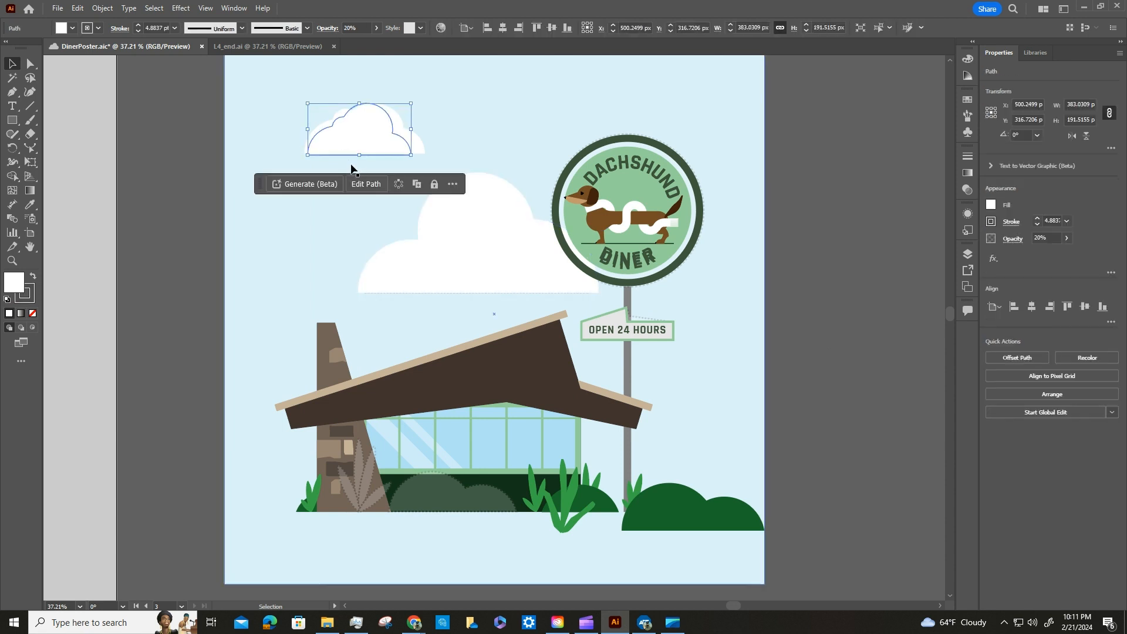
click(362, 203)
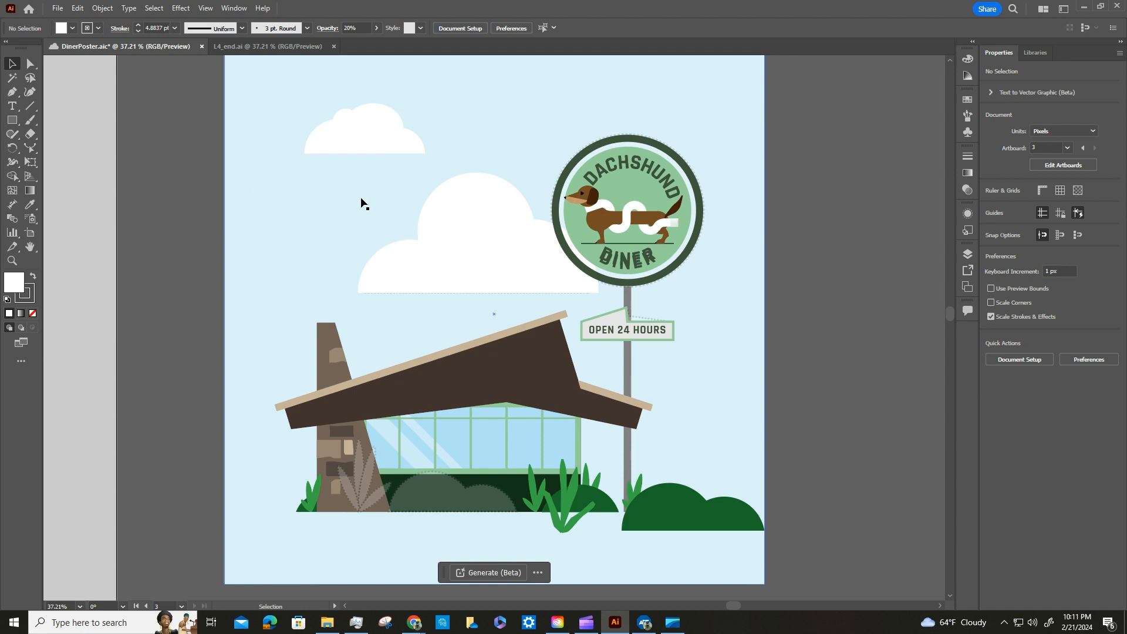
click(447, 293)
key(Delete)
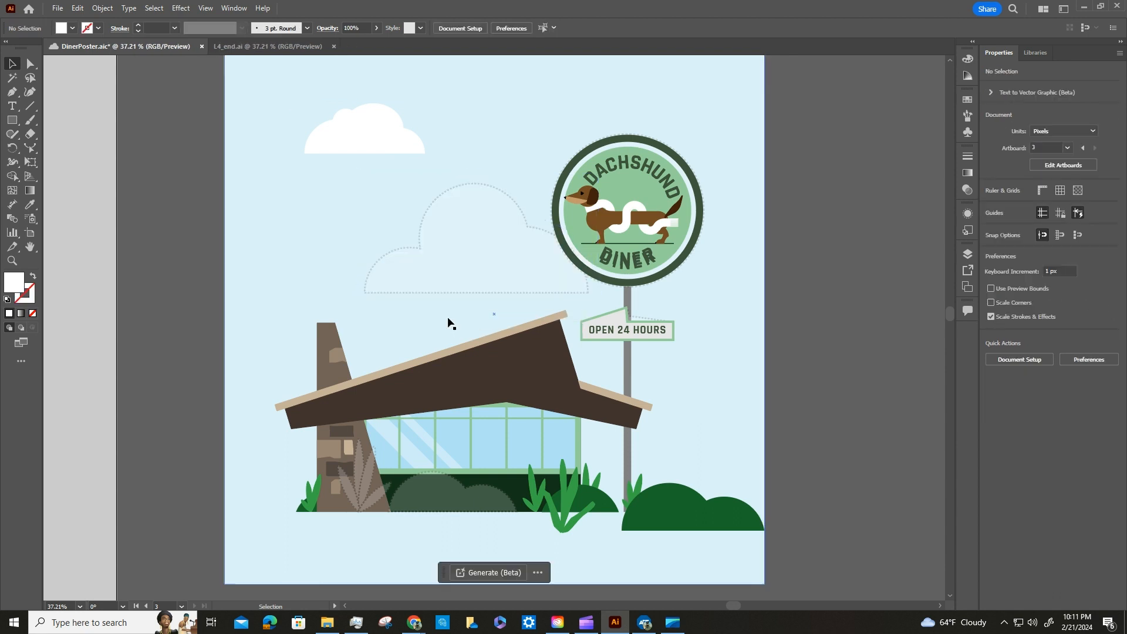
key(ctrl+z)
key(ctrl+z)
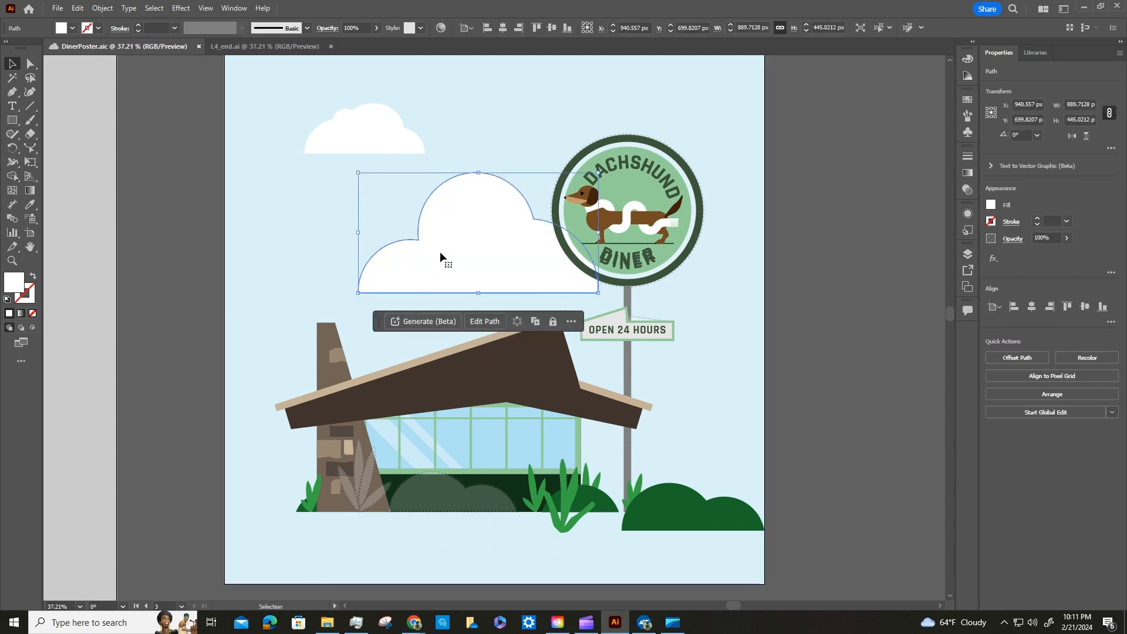
Step: Shift the large white cloud off its dashed outline, delete the outline, and place the cloud back above the diner
click(369, 291)
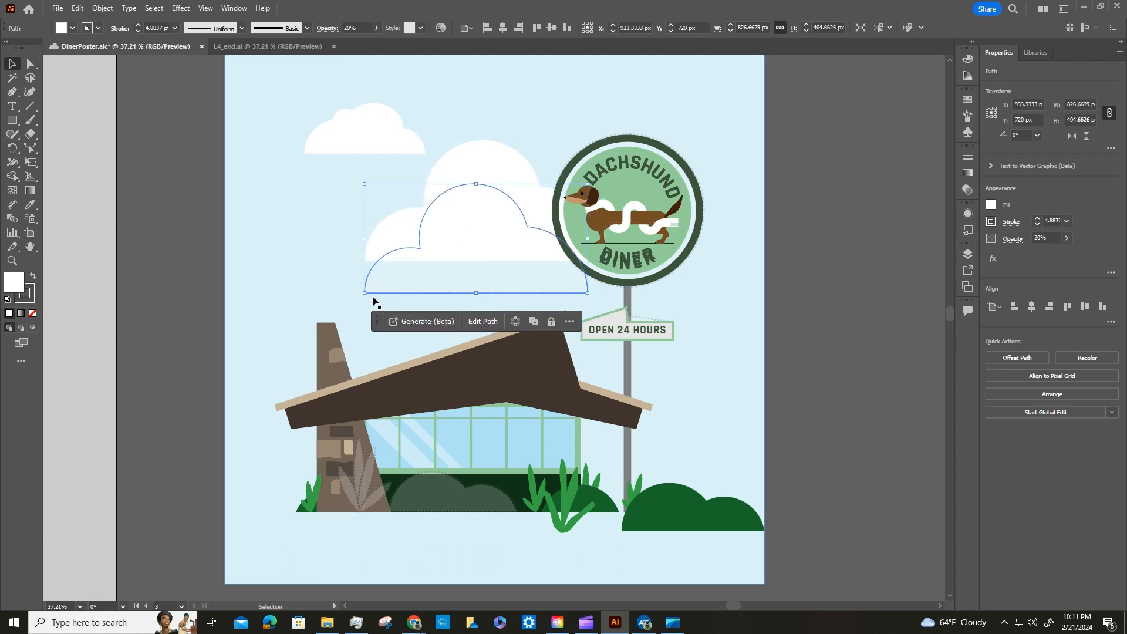
click(453, 231)
drag(453, 232, 440, 260)
Step: Move the dachshund logo aside, delete the dashed circle beneath it, and put the logo back on top of the signpost
click(643, 284)
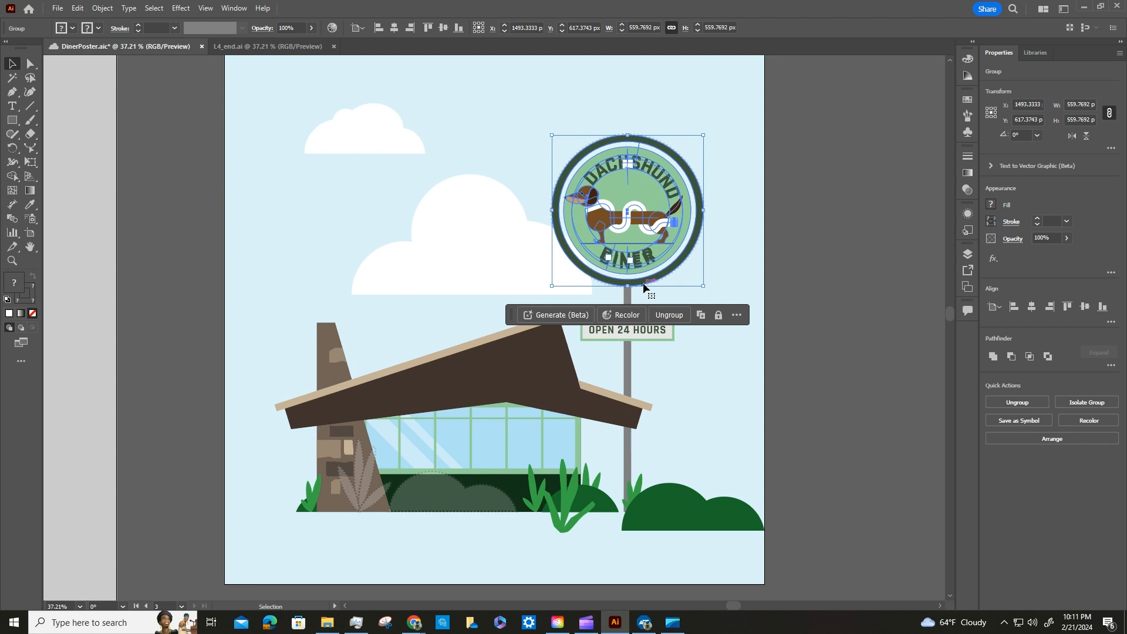
drag(633, 241, 730, 210)
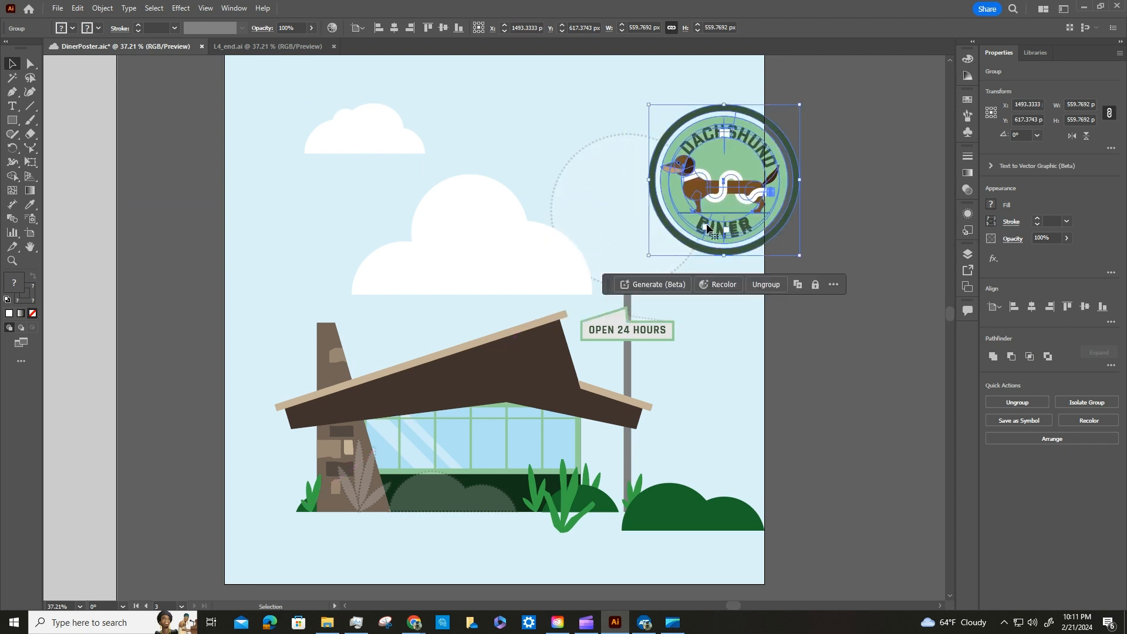
click(678, 267)
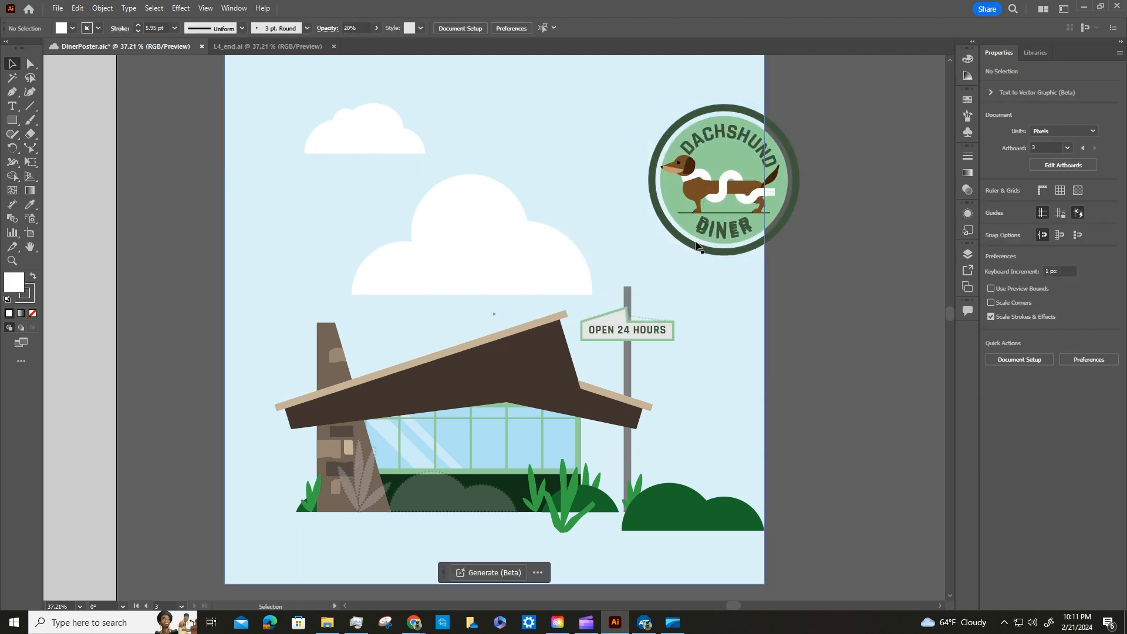
drag(718, 162, 619, 188)
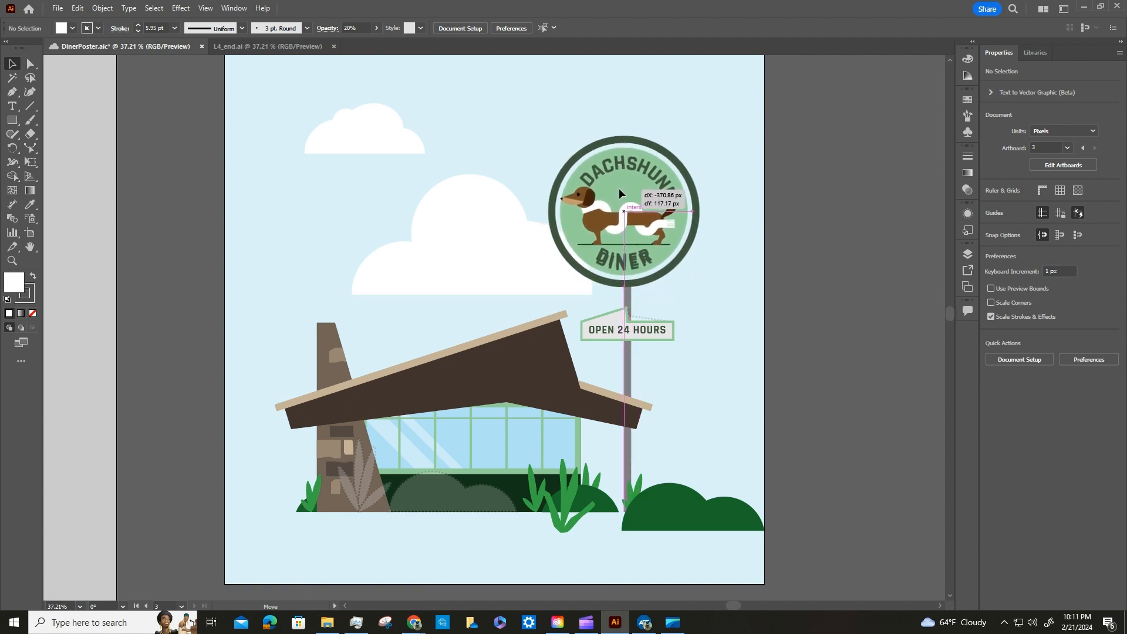
click(830, 250)
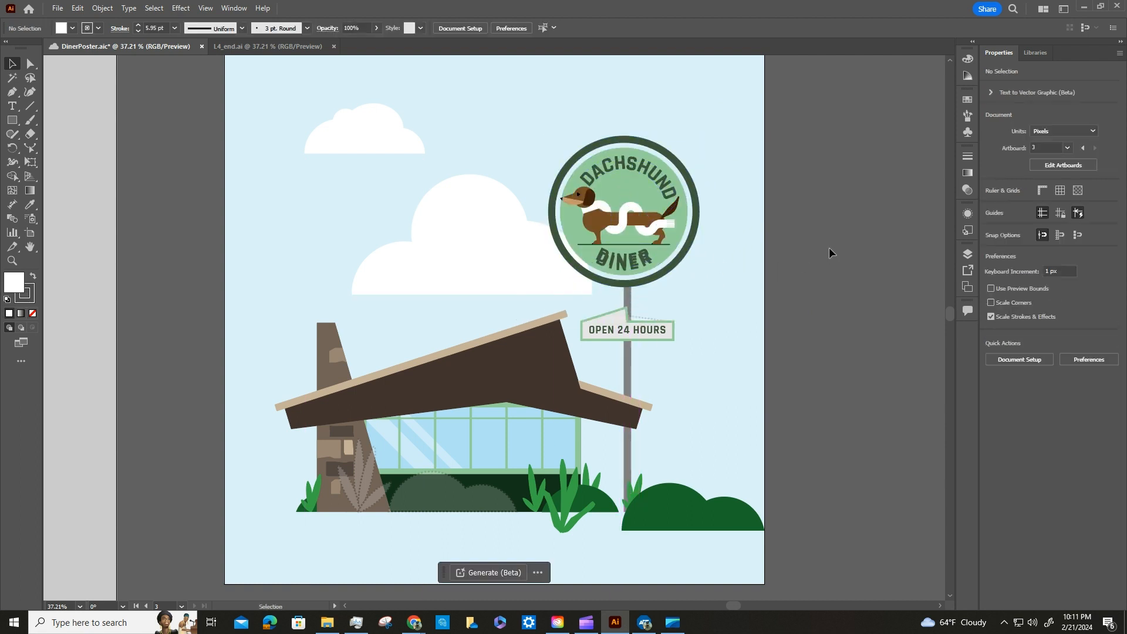
Step: Delete the dashed placement outline of the OPEN 24 HOURS sign on the signpost
click(622, 263)
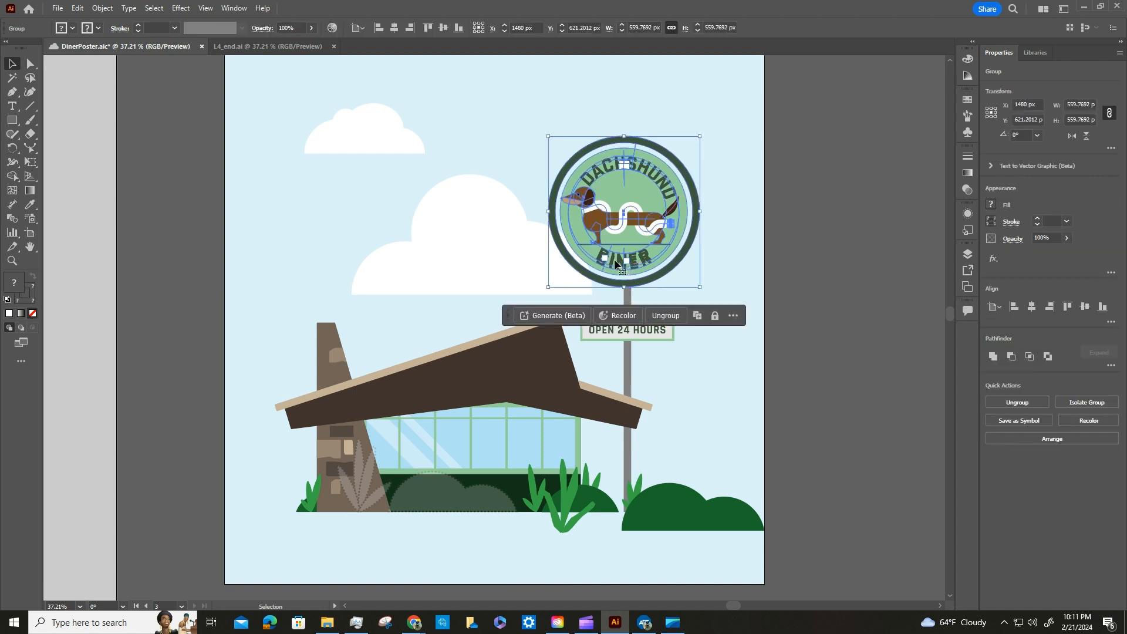
click(680, 352)
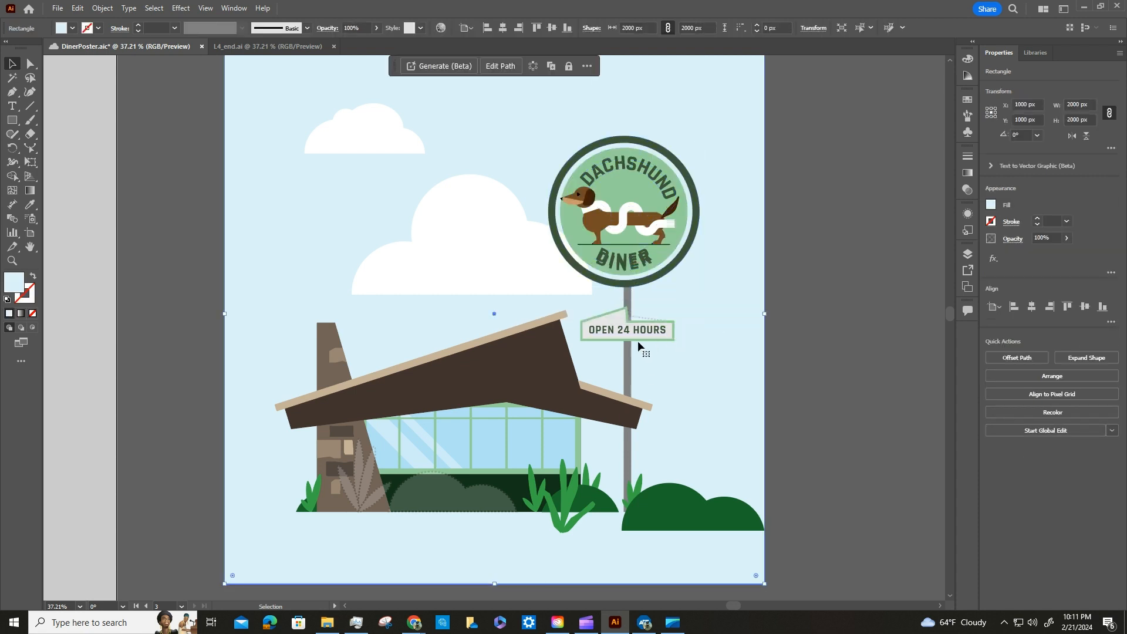
click(666, 328)
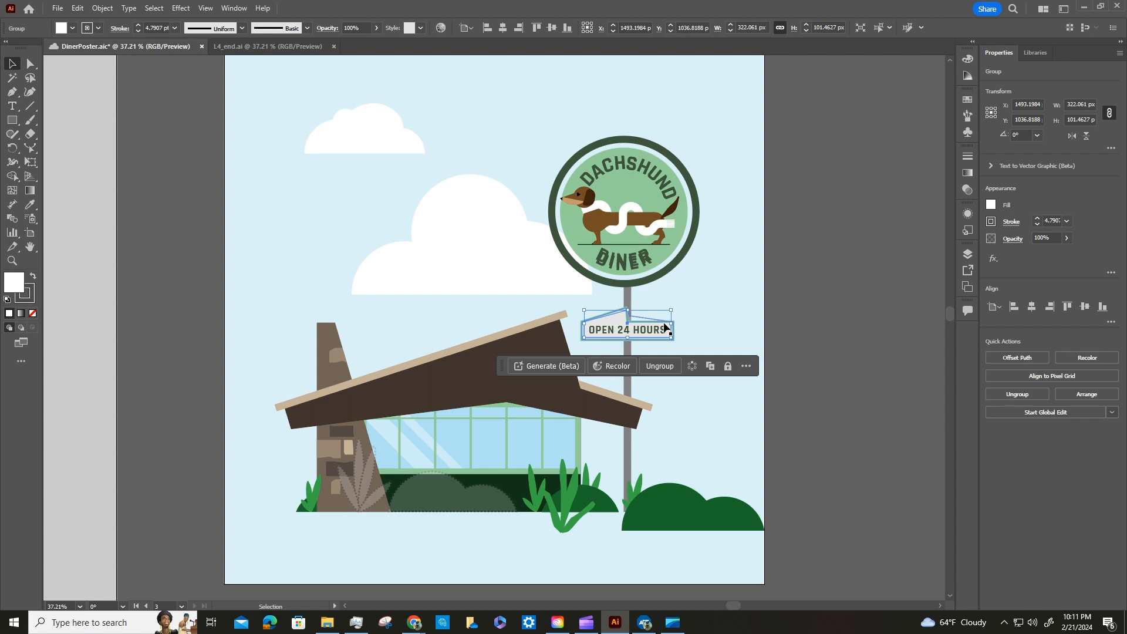
click(797, 355)
Step: Fit the bush over its dashed outline at about 459 px wide and place the plant over the dashed plant outline at the chimney base
click(689, 509)
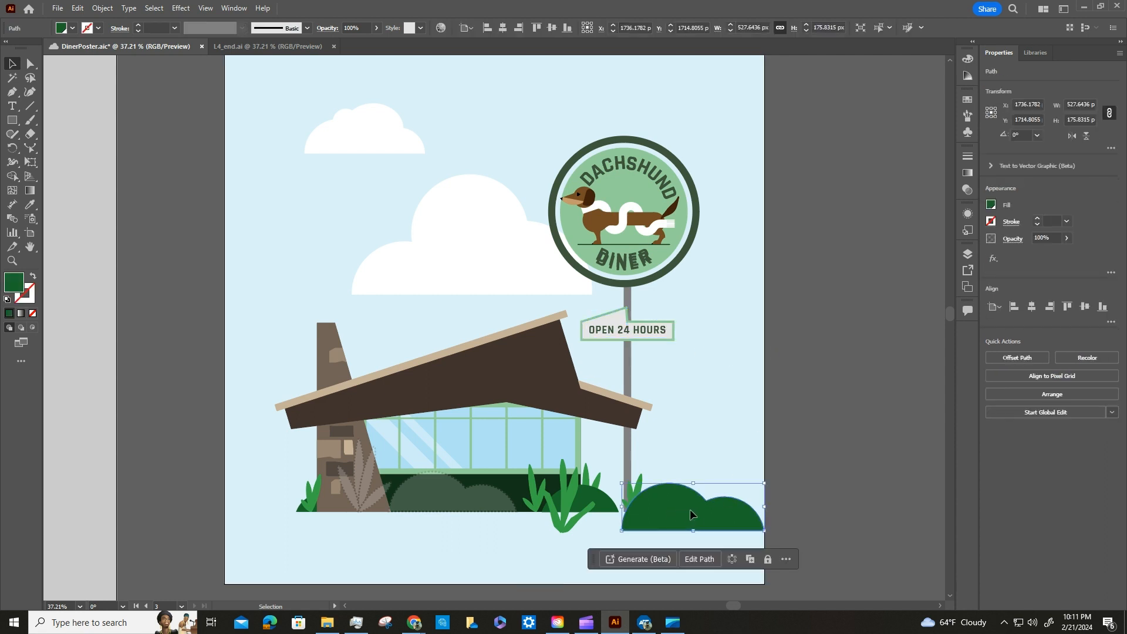
drag(689, 509, 450, 501)
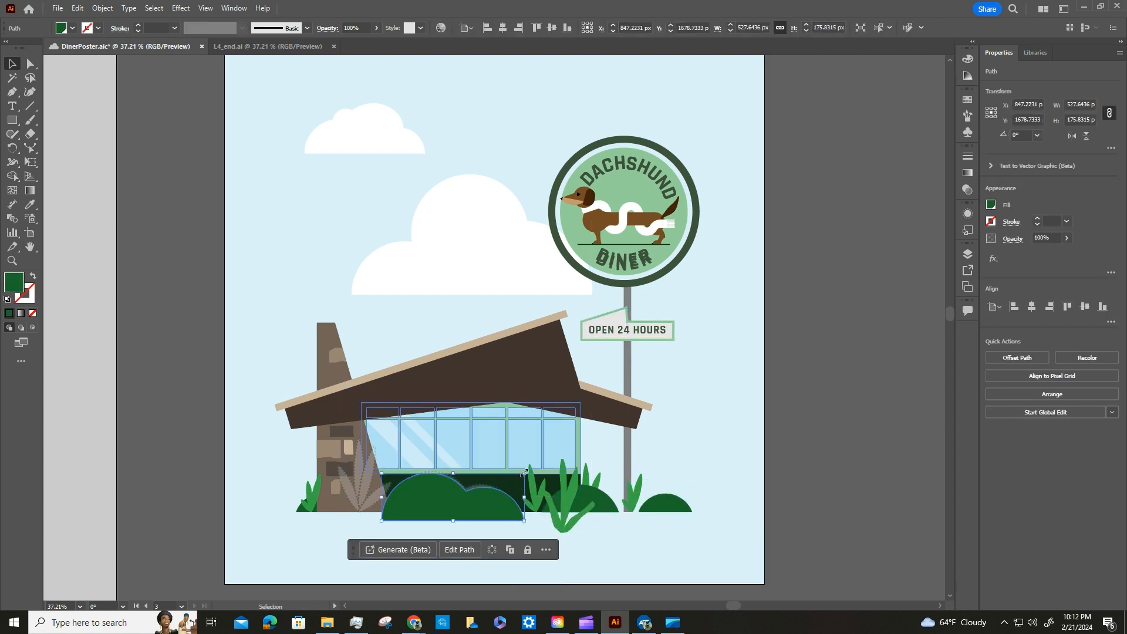
drag(526, 476, 493, 494)
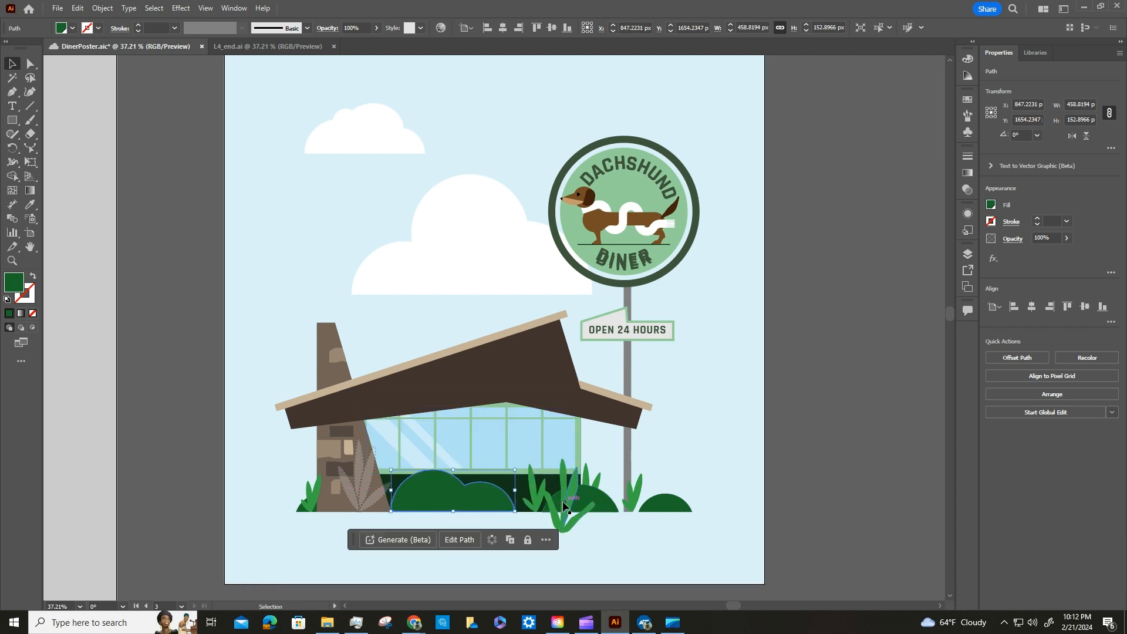
drag(561, 509, 361, 488)
click(625, 555)
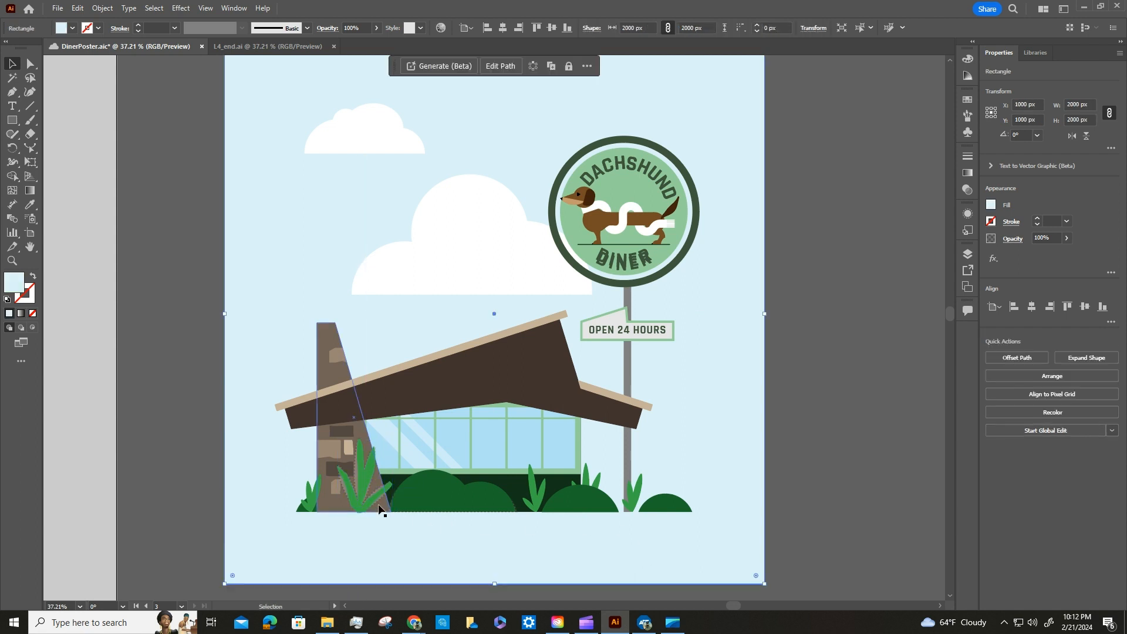
click(378, 491)
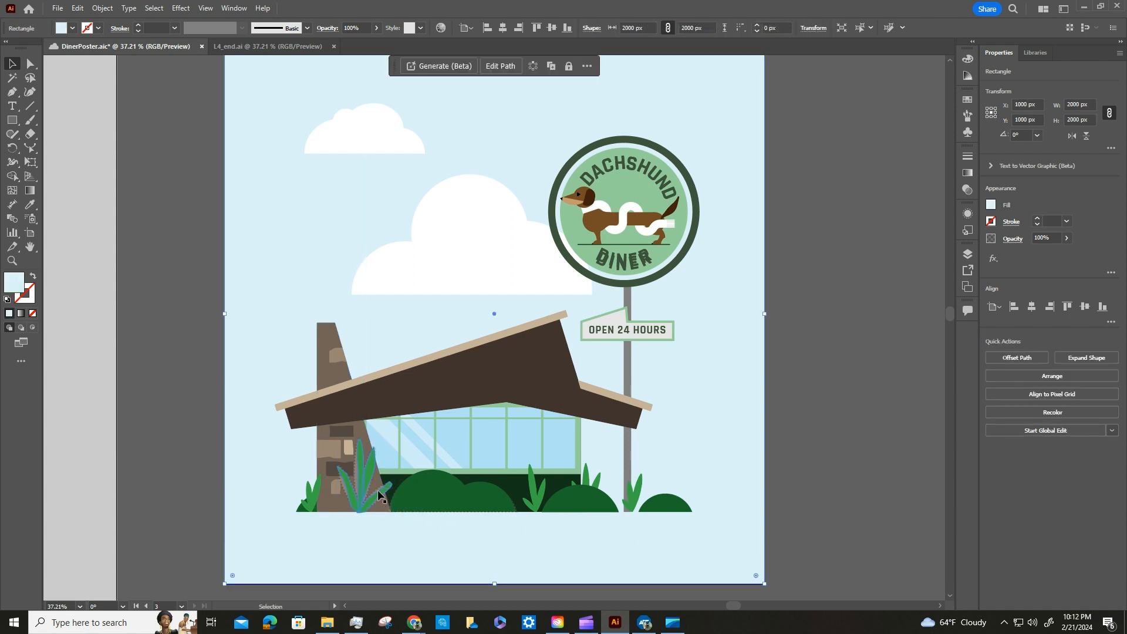
key(Delete)
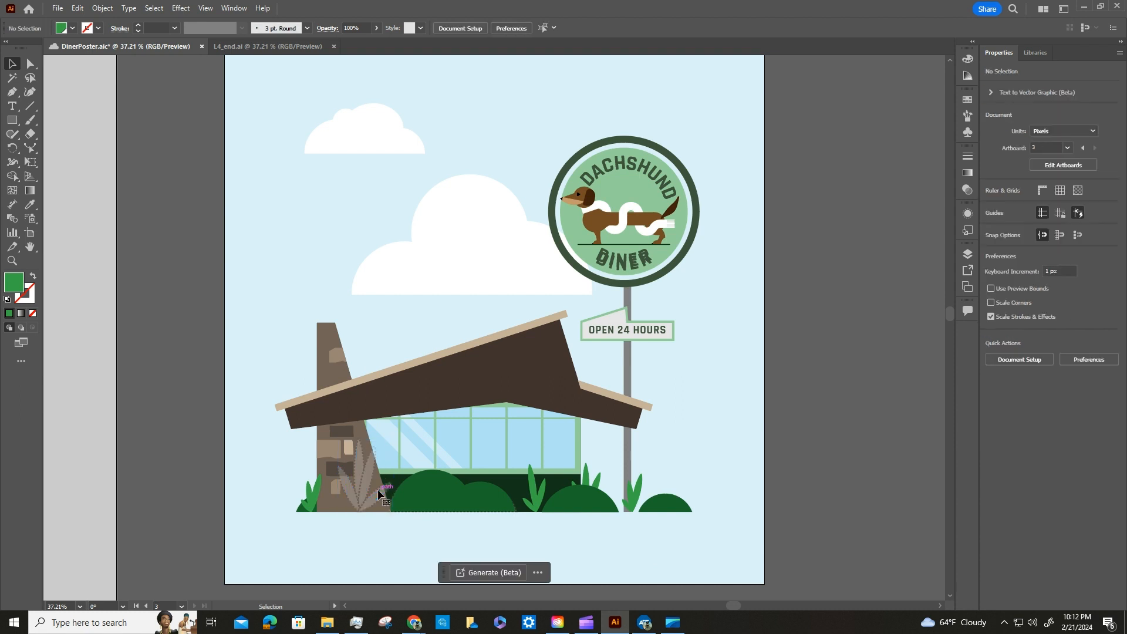
key(ctrl+z)
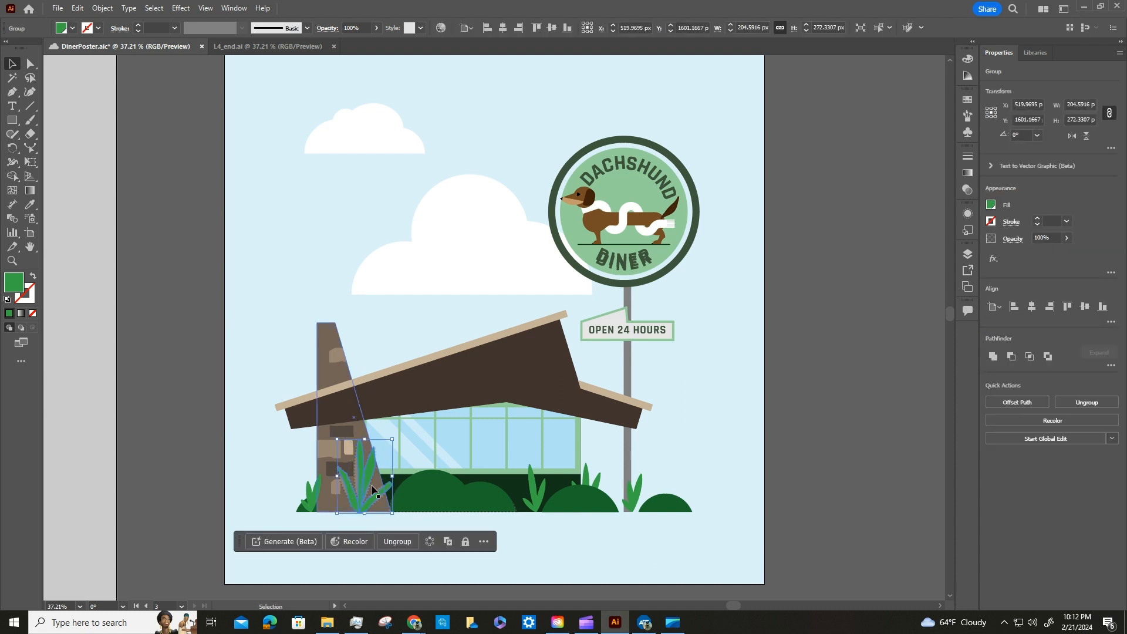
Step: Shift the plant aside, delete the dashed plant outline beneath it, and move the plant back to the base of the stone chimney
mouse_move(371, 476)
mouse_down()
mouse_move(379, 480)
mouse_move(363, 467)
mouse_up()
click(361, 468)
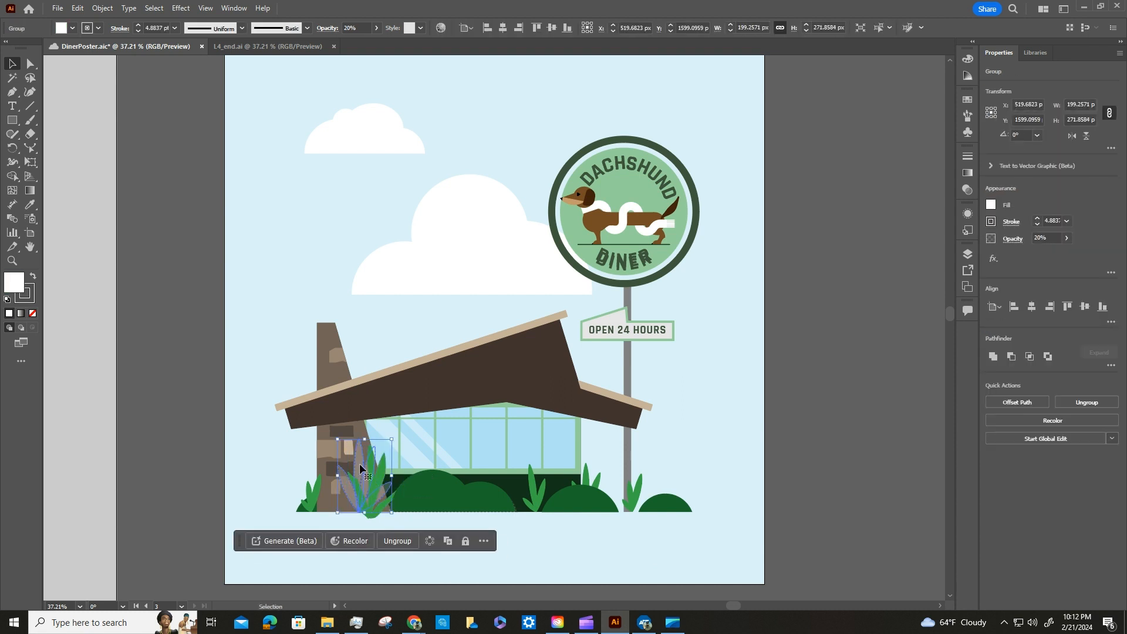
key(Delete)
drag(376, 481, 370, 477)
click(748, 469)
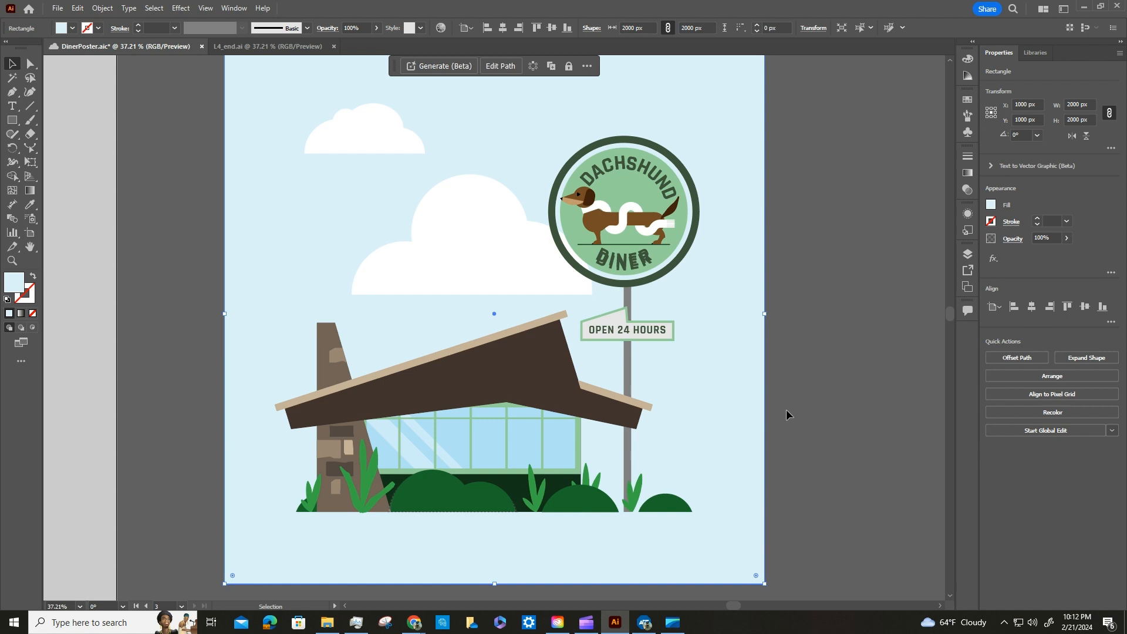
Step: Save the DinerPoster document
click(58, 8)
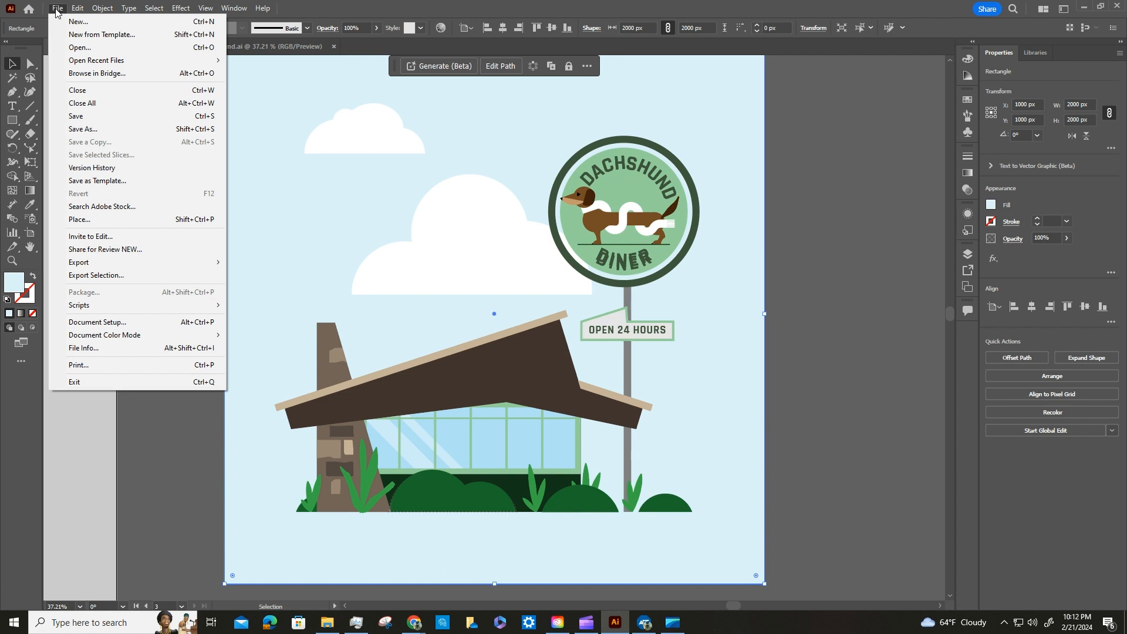
click(88, 120)
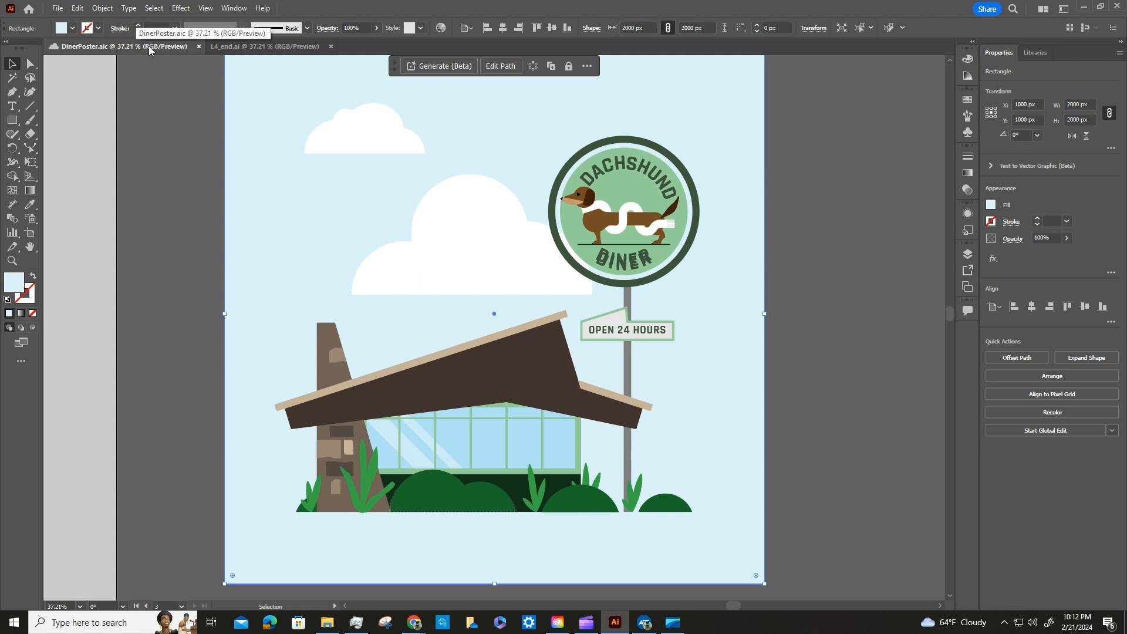
Step: Try to save all artboards of the poster on the computer as DinerPoster.pdf in Adobe PDF format
click(57, 9)
click(91, 128)
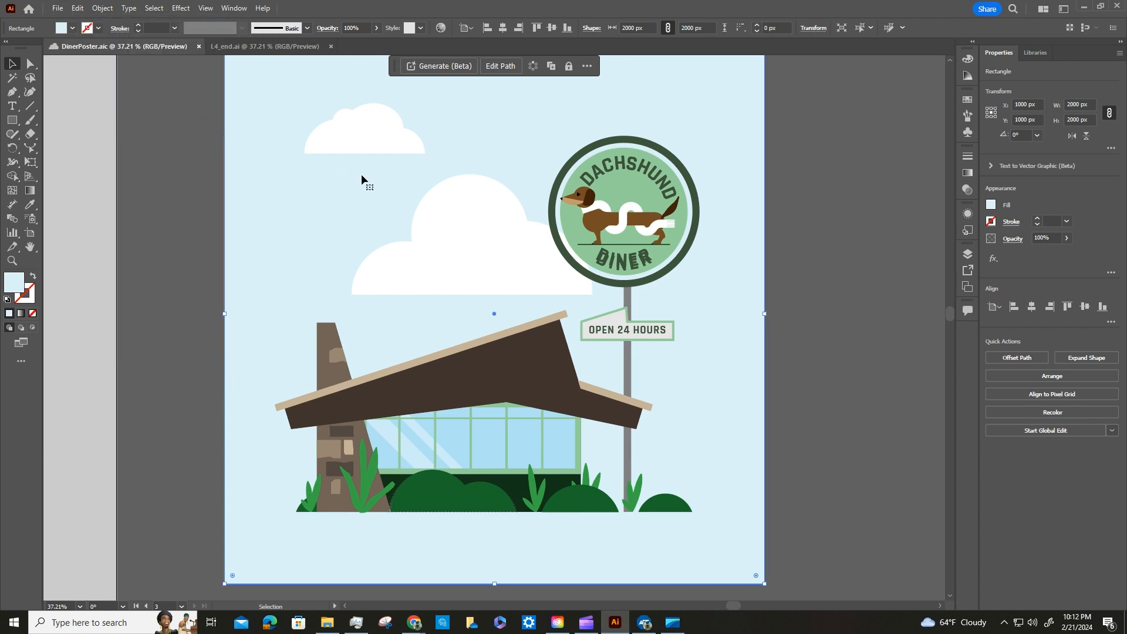
click(633, 423)
click(133, 272)
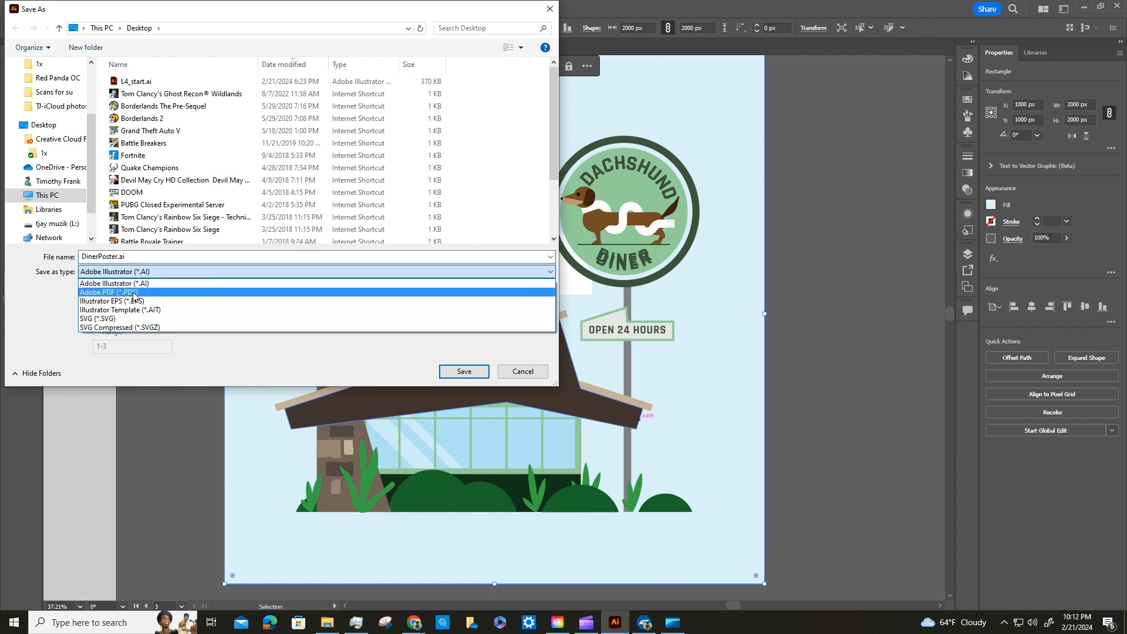
click(134, 292)
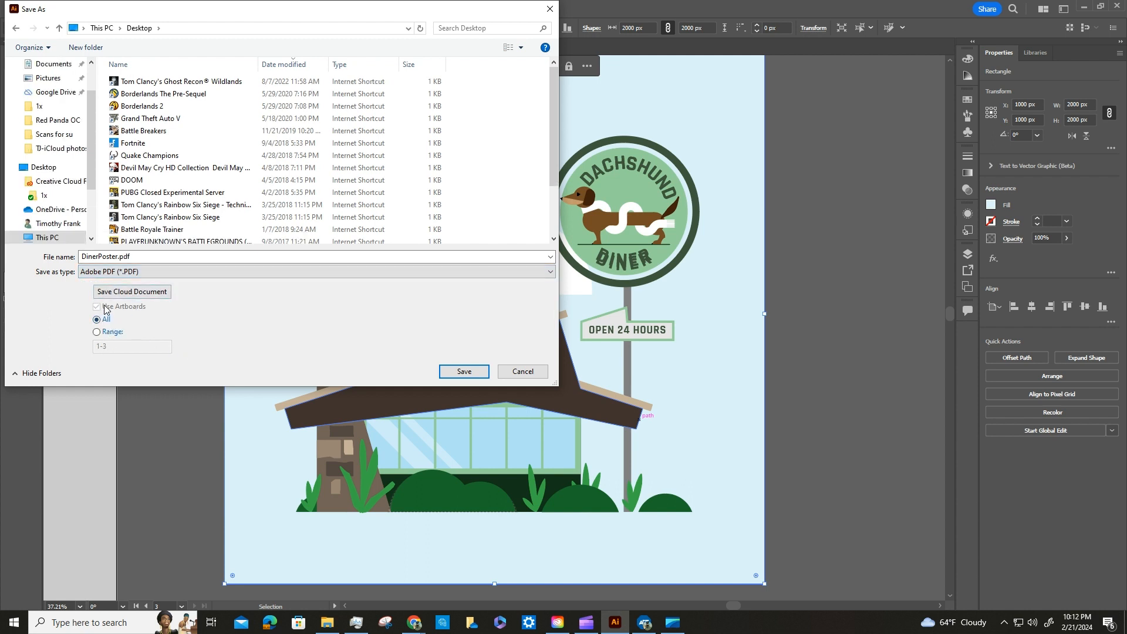
click(460, 372)
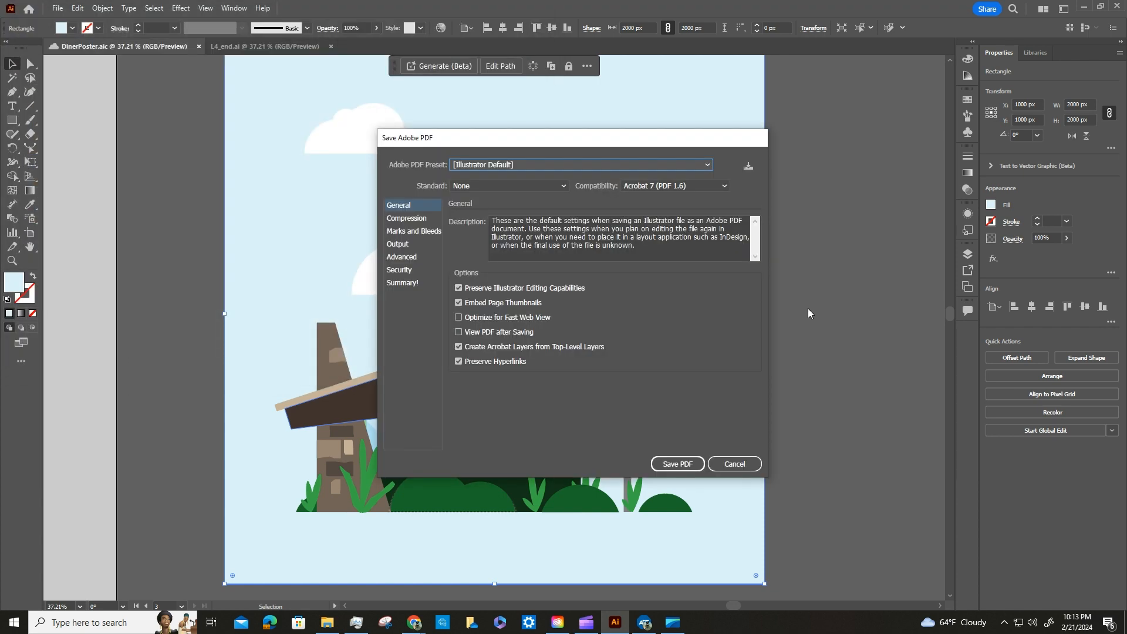
Step: Review the PDF's Compression, Marks and Bleeds, Output, Advanced, Security and Summary settings, and cancel the PDF save
click(407, 219)
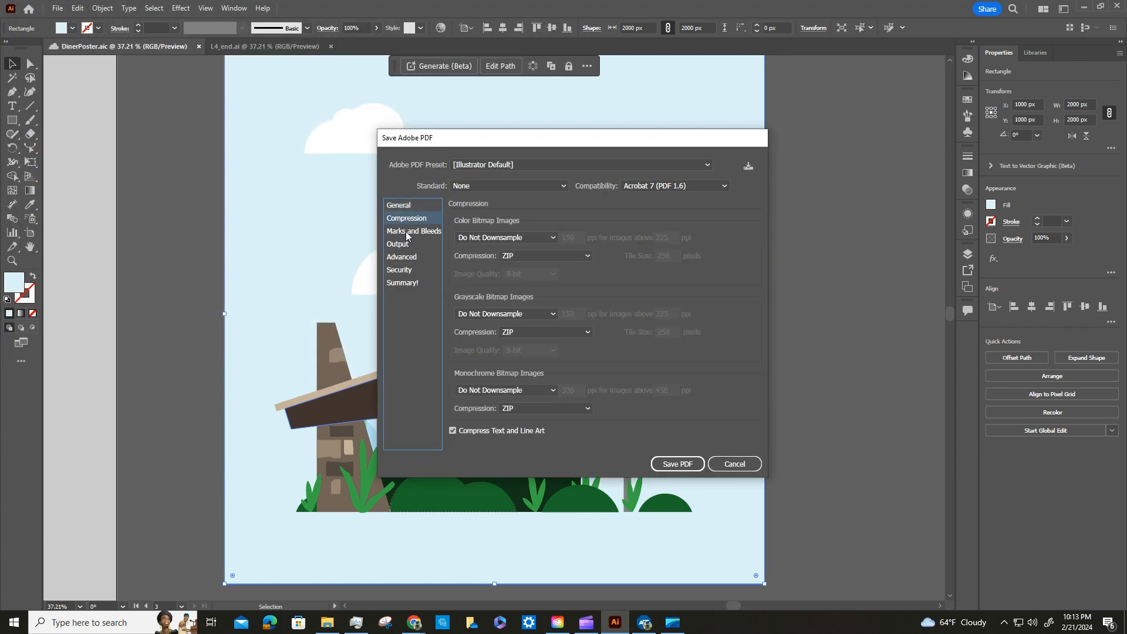
click(409, 232)
click(409, 245)
click(409, 258)
click(409, 270)
click(409, 282)
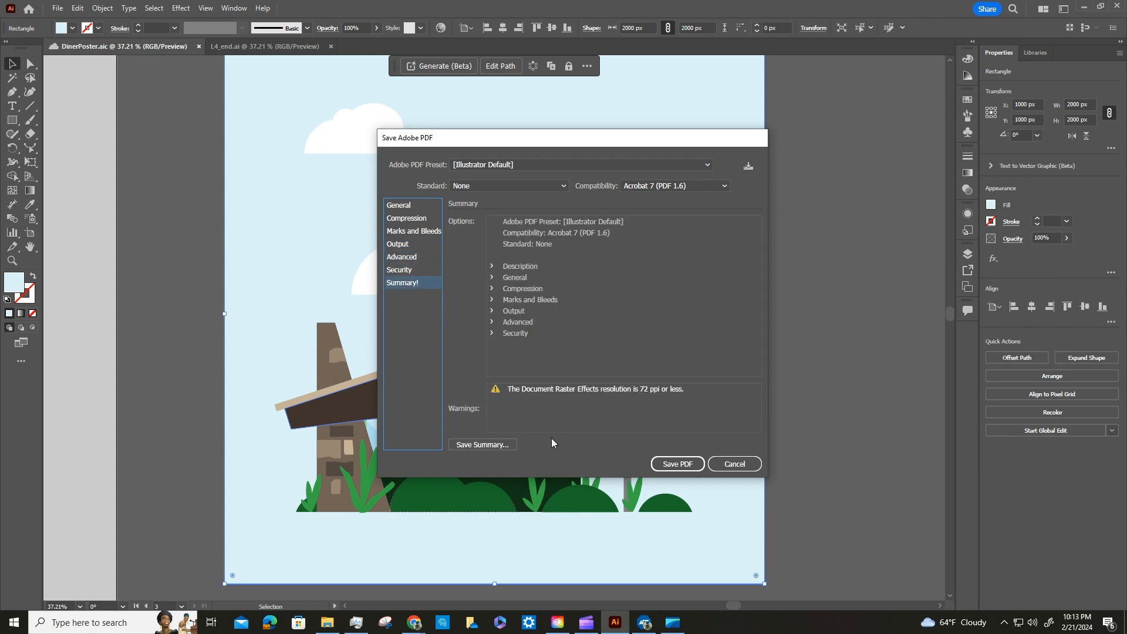
click(735, 464)
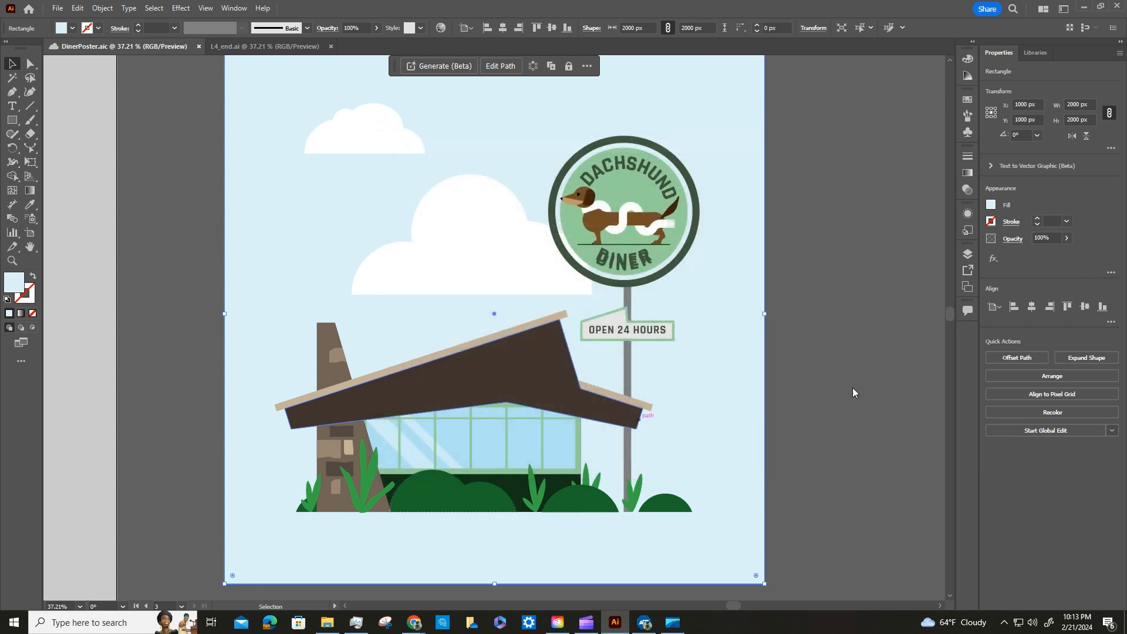
Step: Save only artboard 3 to the desktop as DinerPoster.pdf in Adobe PDF format with the default PDF settings
click(57, 8)
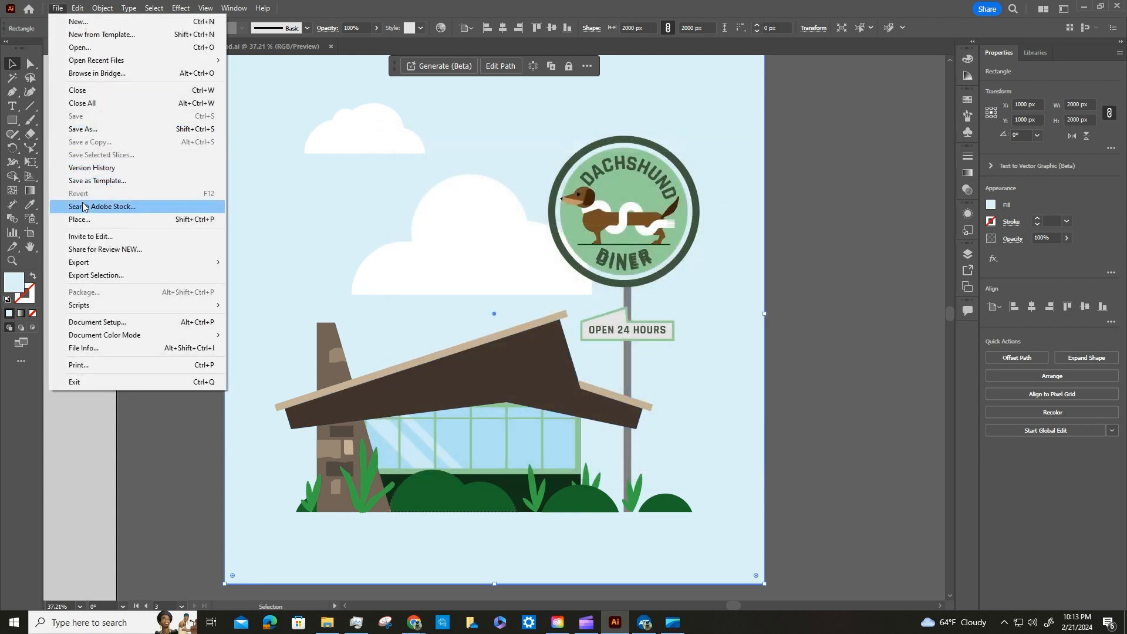
click(86, 130)
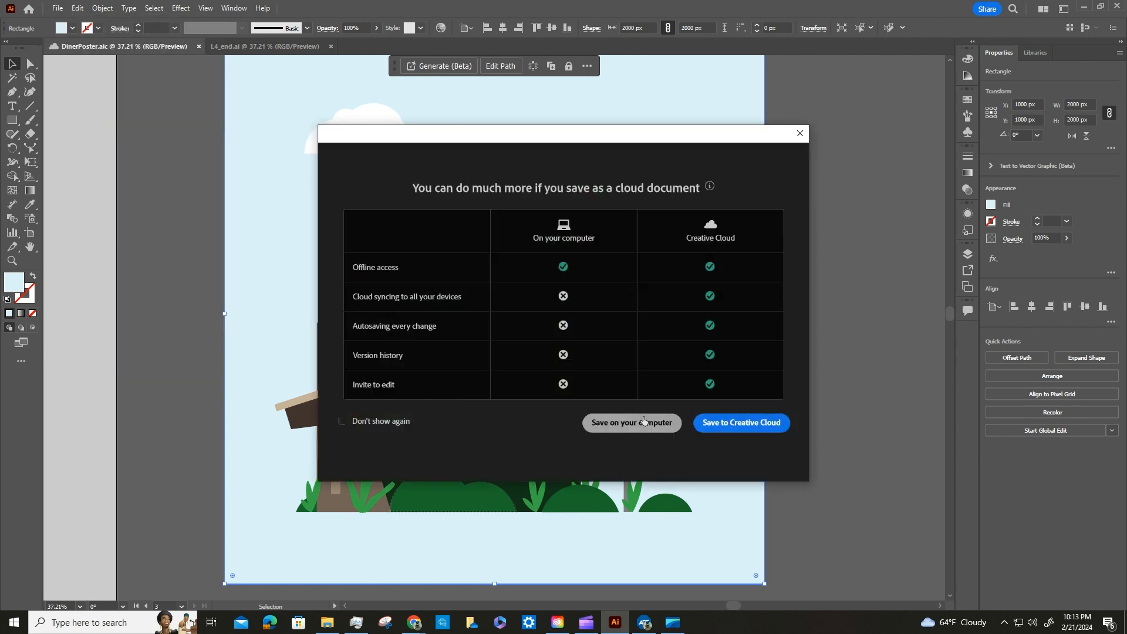
click(644, 422)
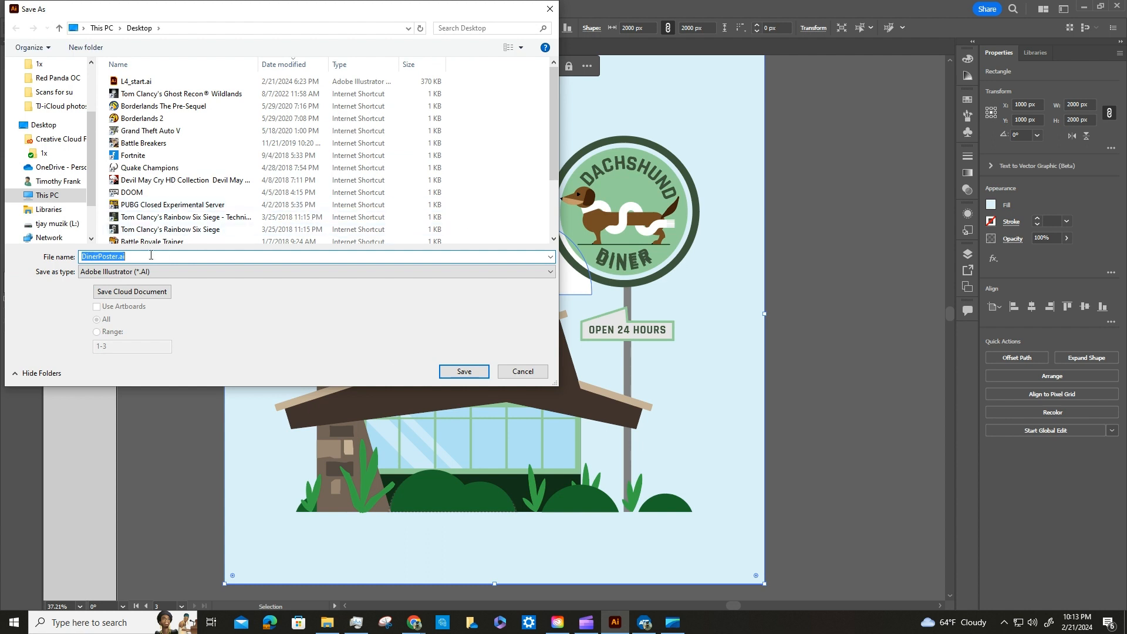
click(154, 274)
click(134, 293)
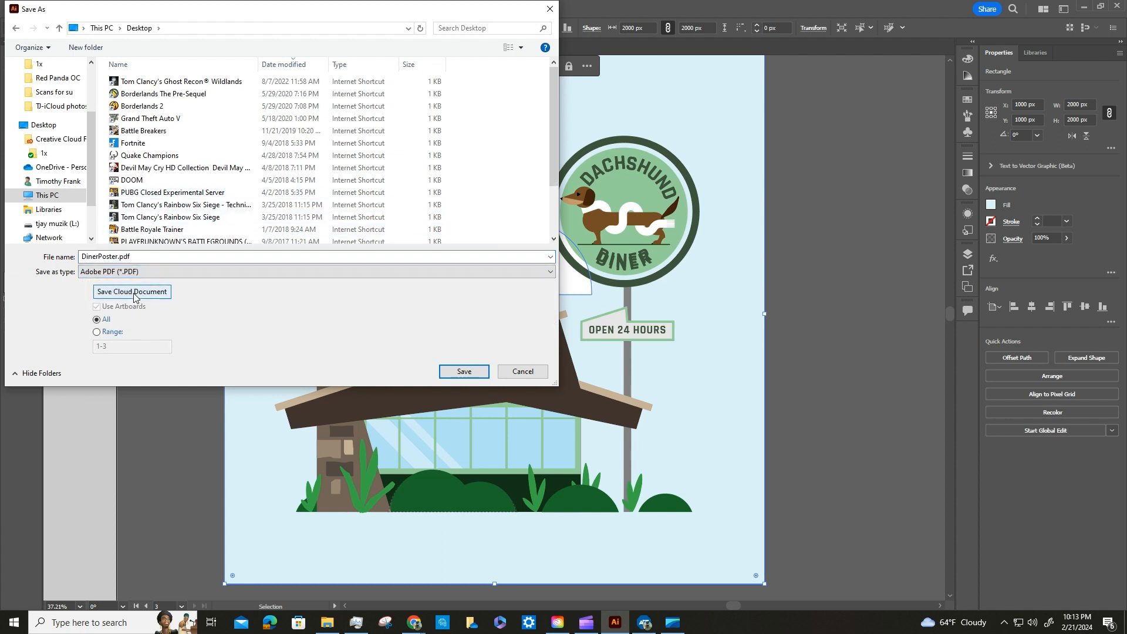
click(98, 333)
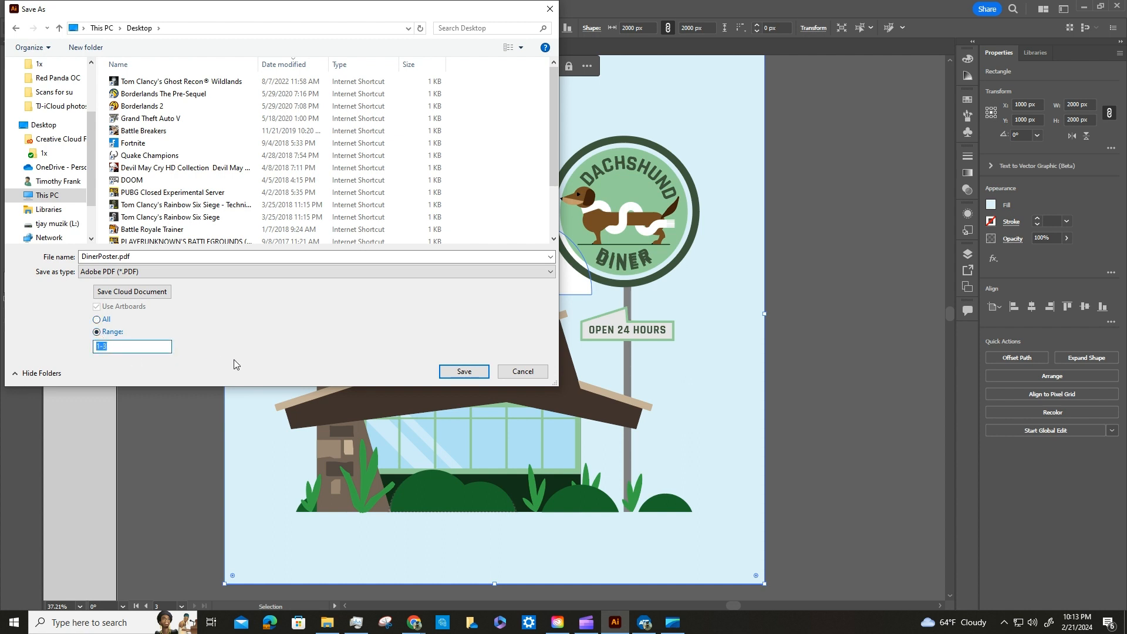
text(3)
click(456, 372)
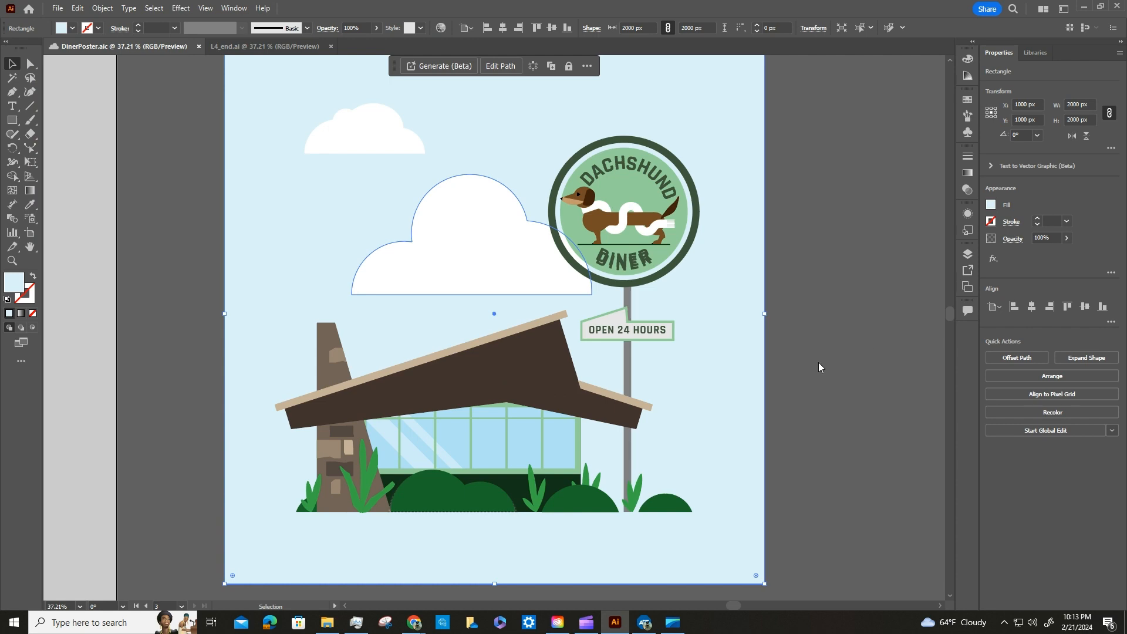
click(677, 466)
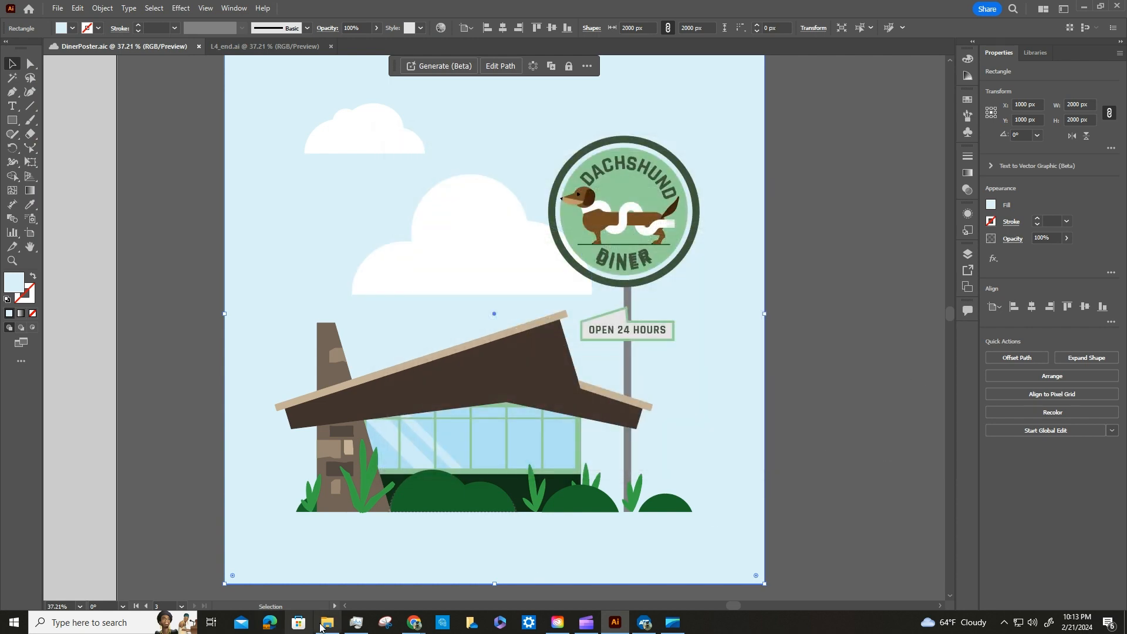
click(321, 623)
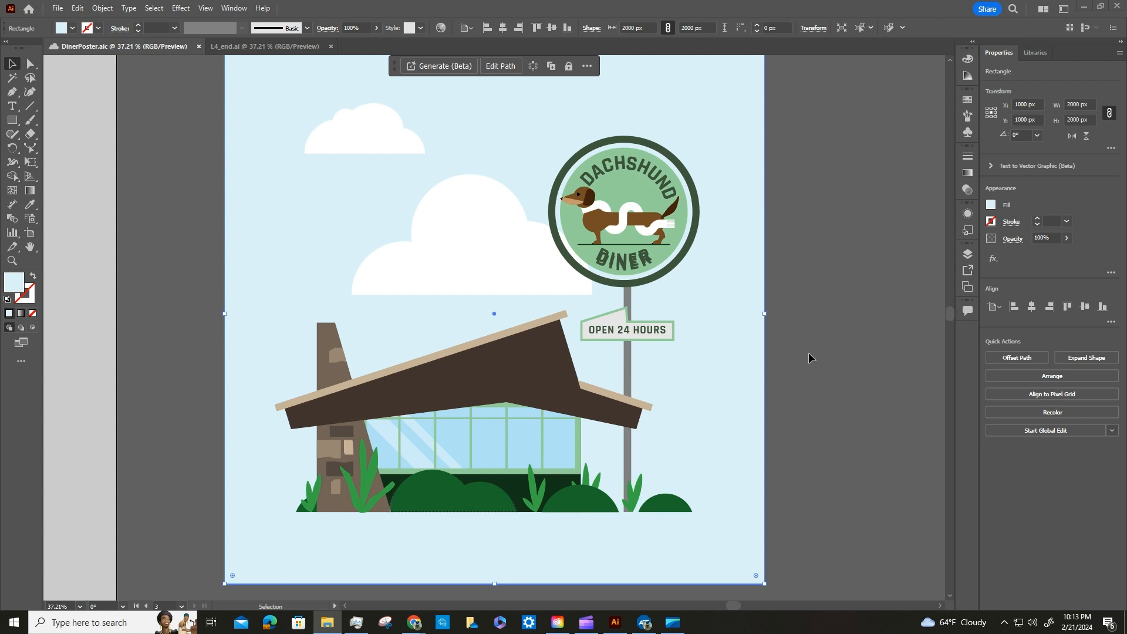
click(843, 307)
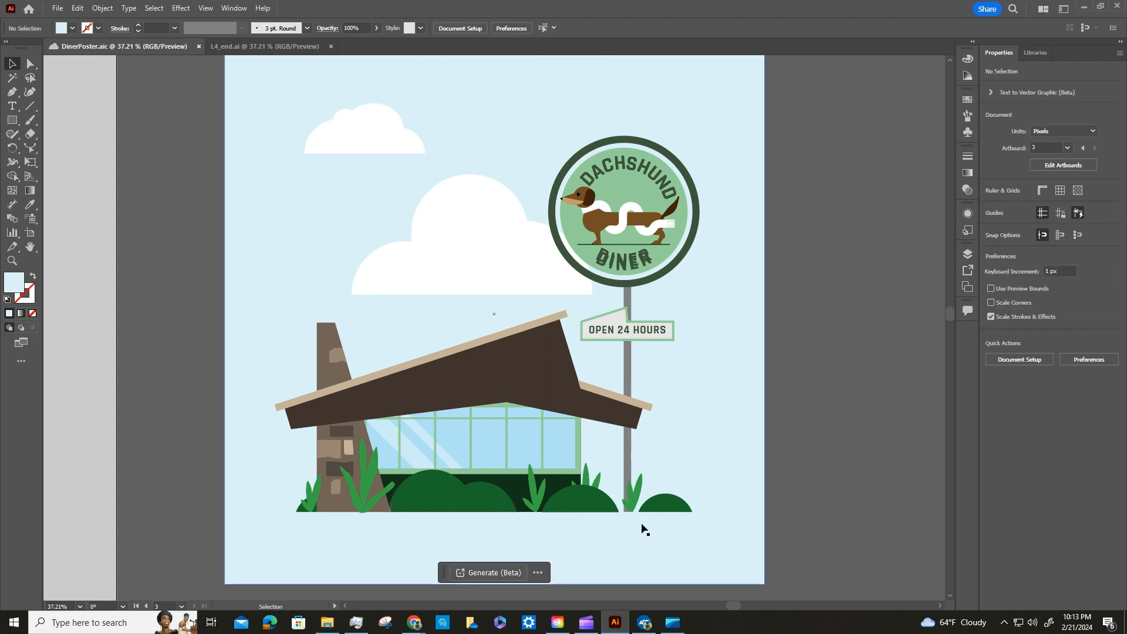
Step: Save artboard 3 as DinerPoster.pdf in the Downloads folder with the Illustrator Default preset, and check the PDF in Acrobat
click(58, 9)
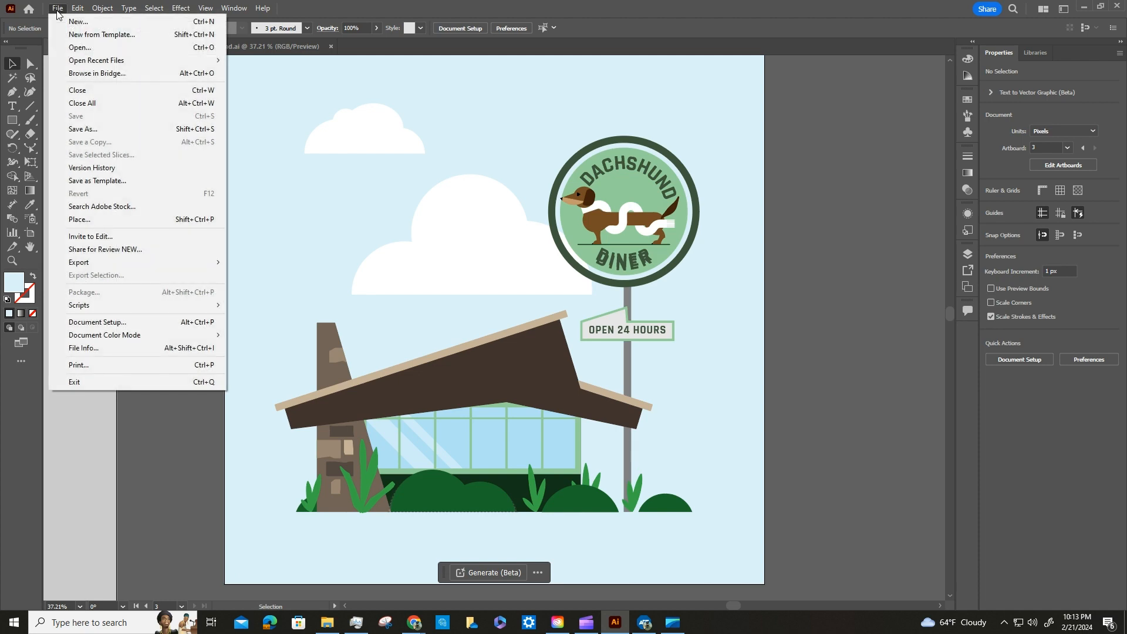
click(85, 129)
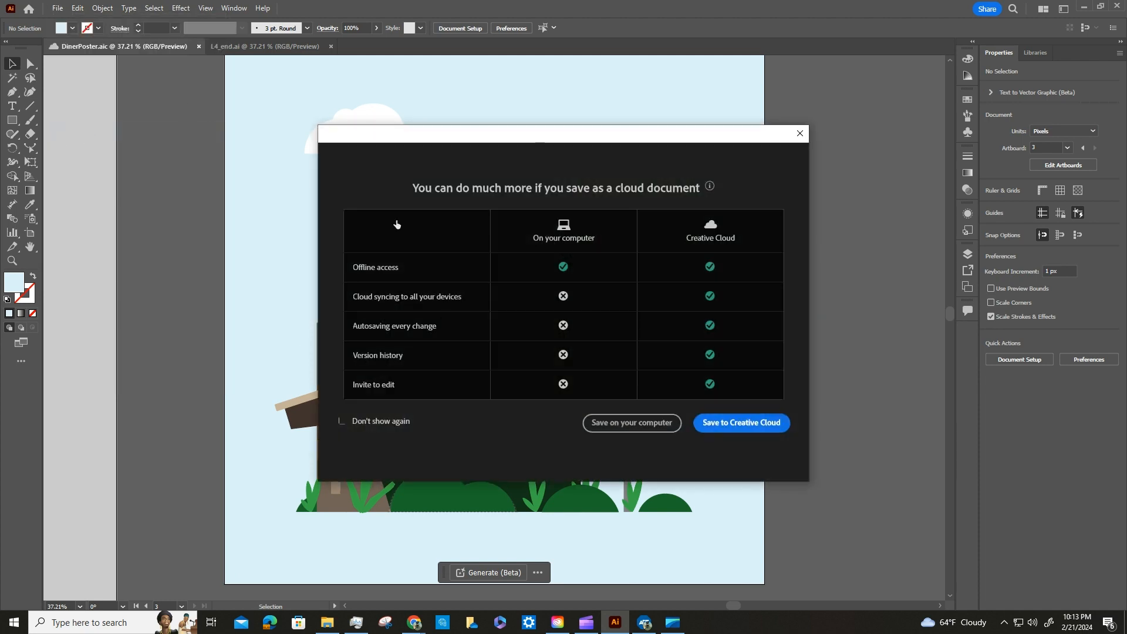
click(632, 423)
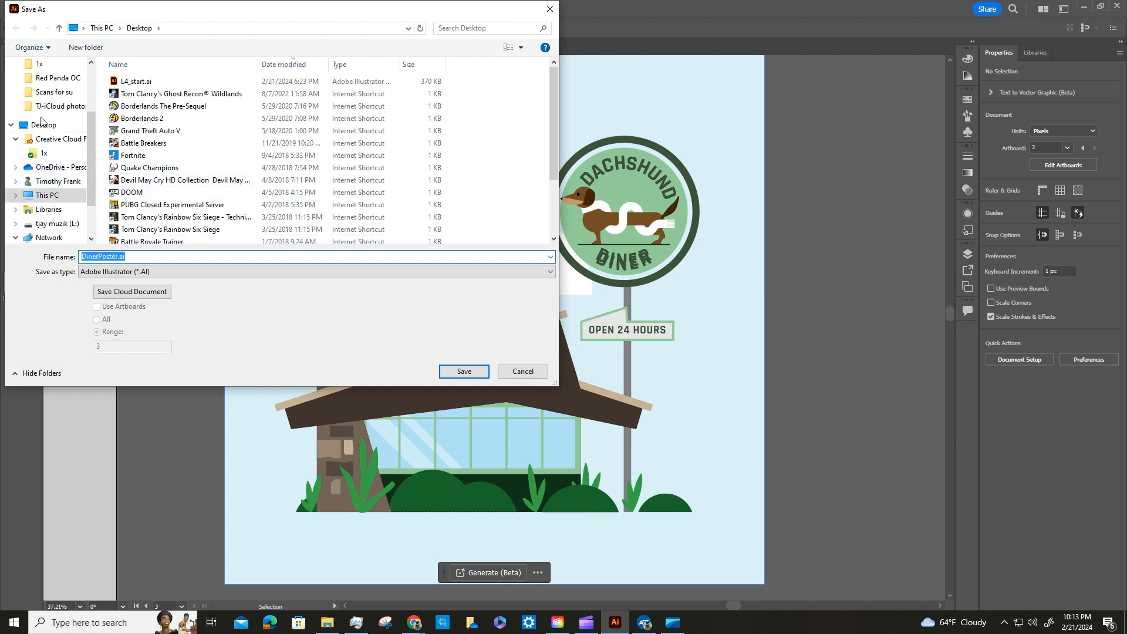
click(15, 196)
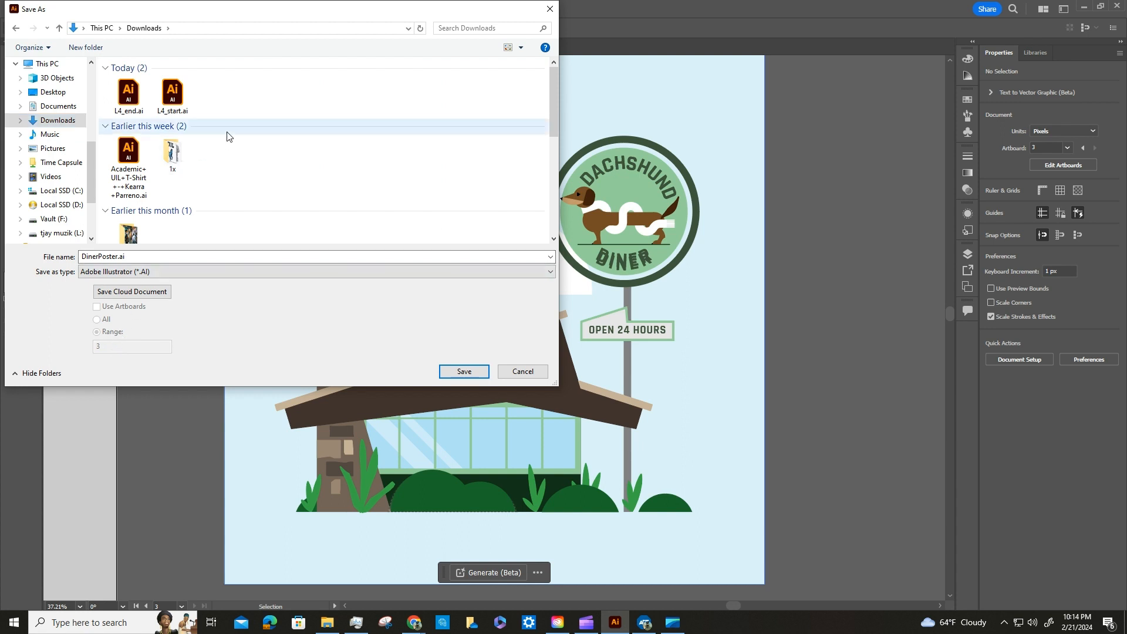
click(182, 272)
click(154, 292)
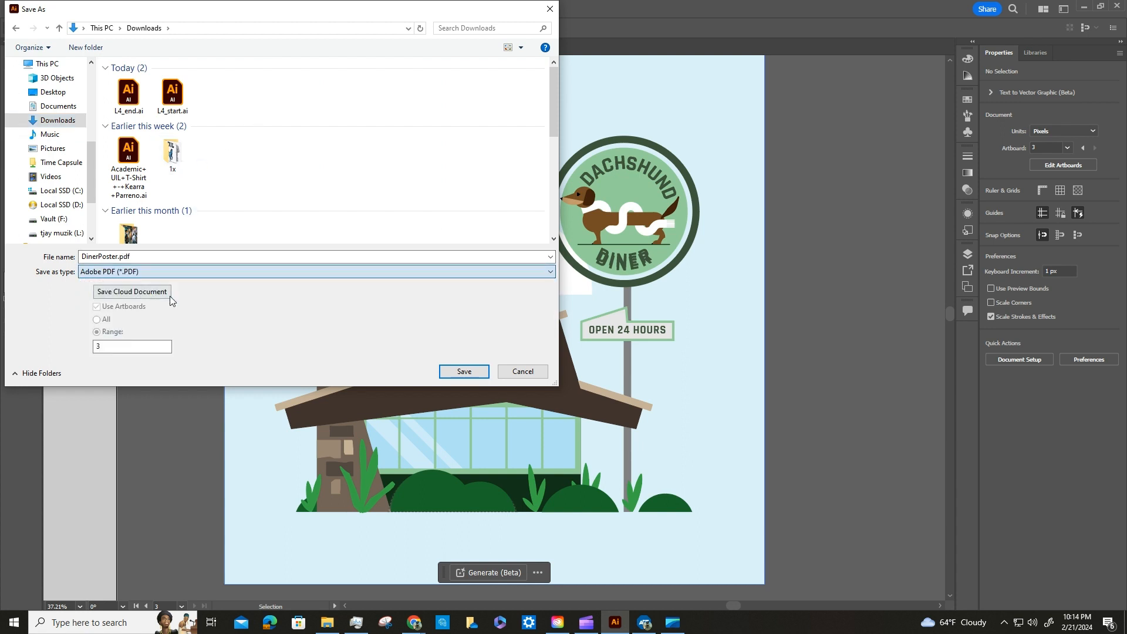
click(464, 374)
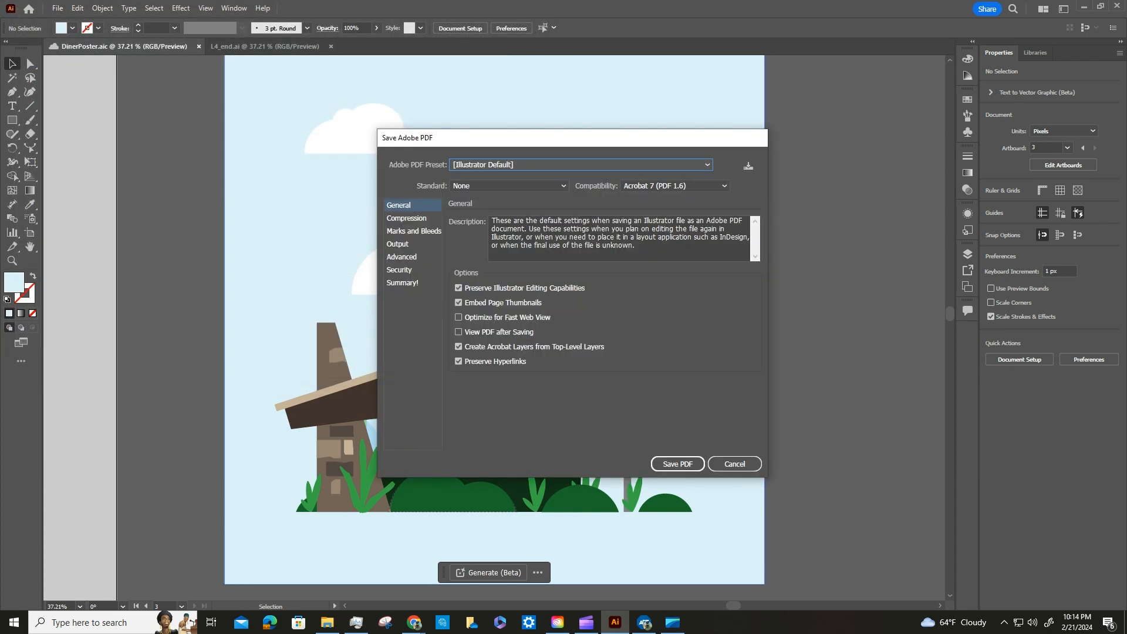
click(684, 464)
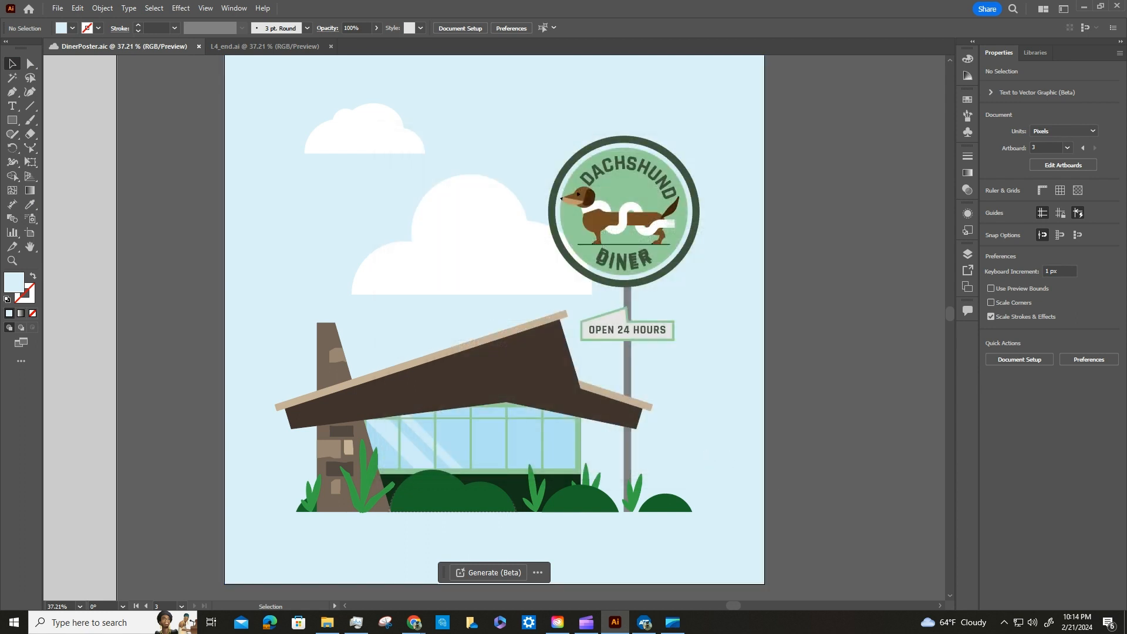
click(327, 623)
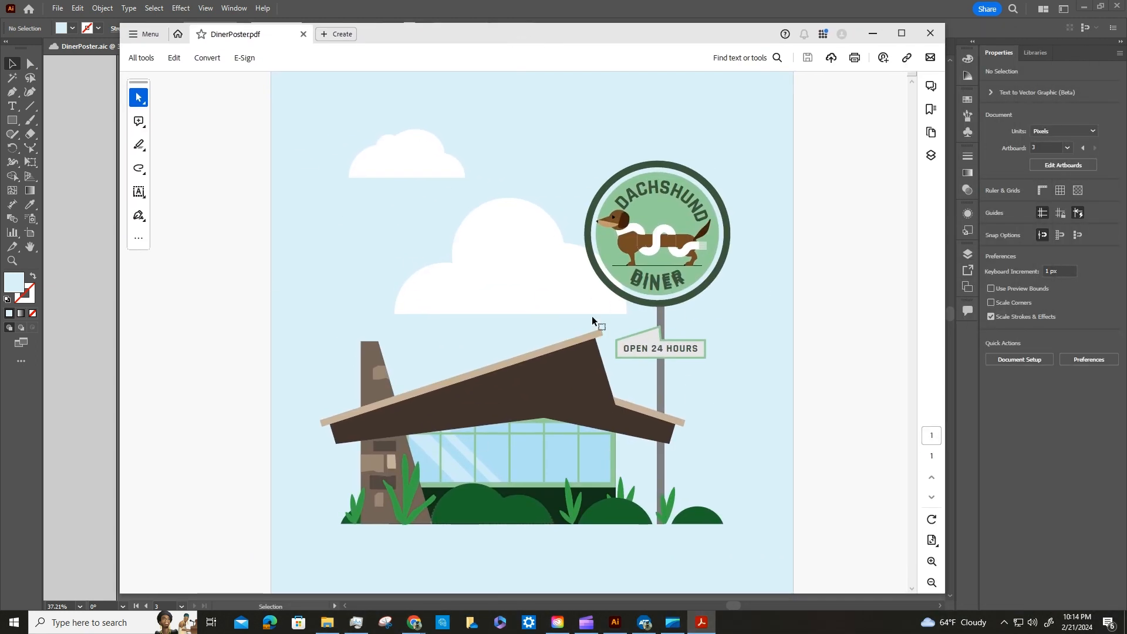
click(932, 36)
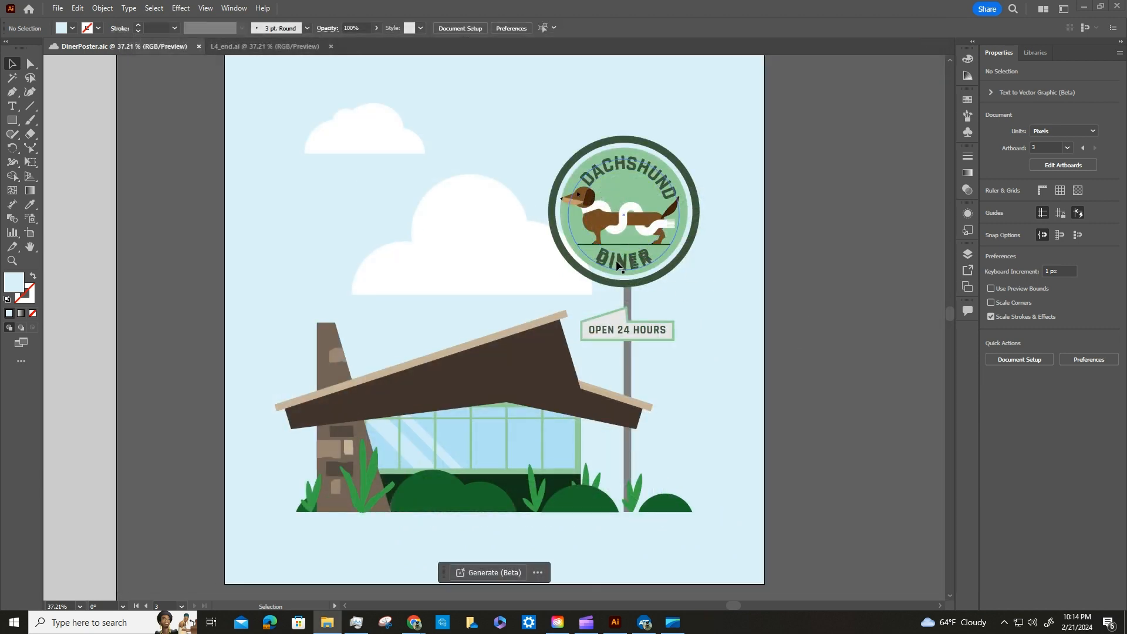
Step: Ungroup the round Dachshund Diner sign and remove the duplicate DINER text overlapping the curved lettering beneath the dog
click(703, 240)
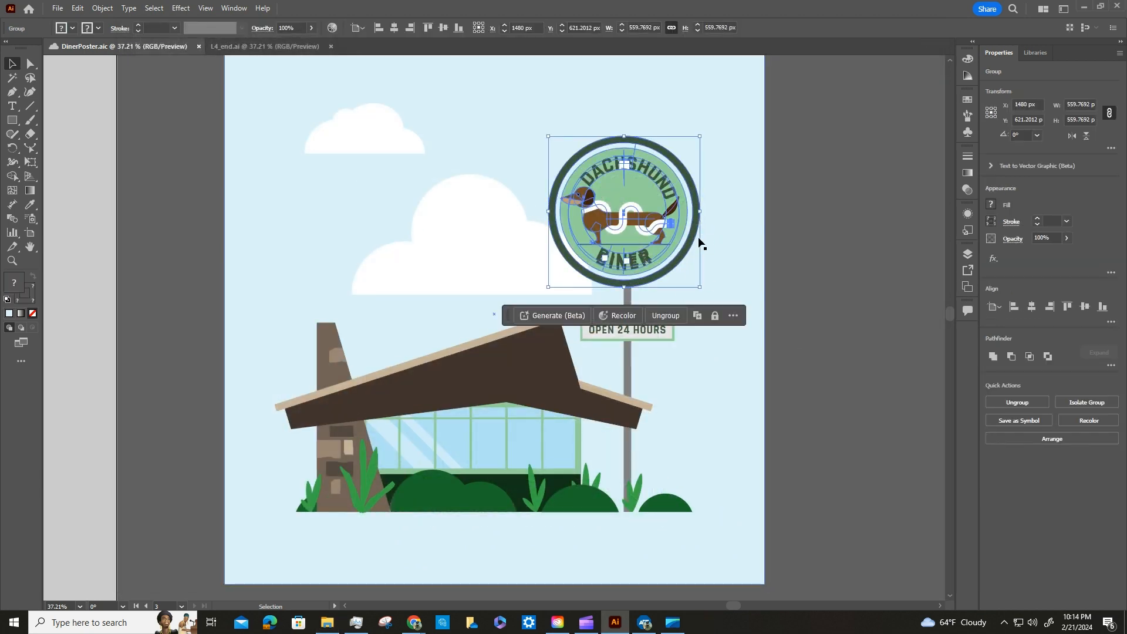
click(666, 316)
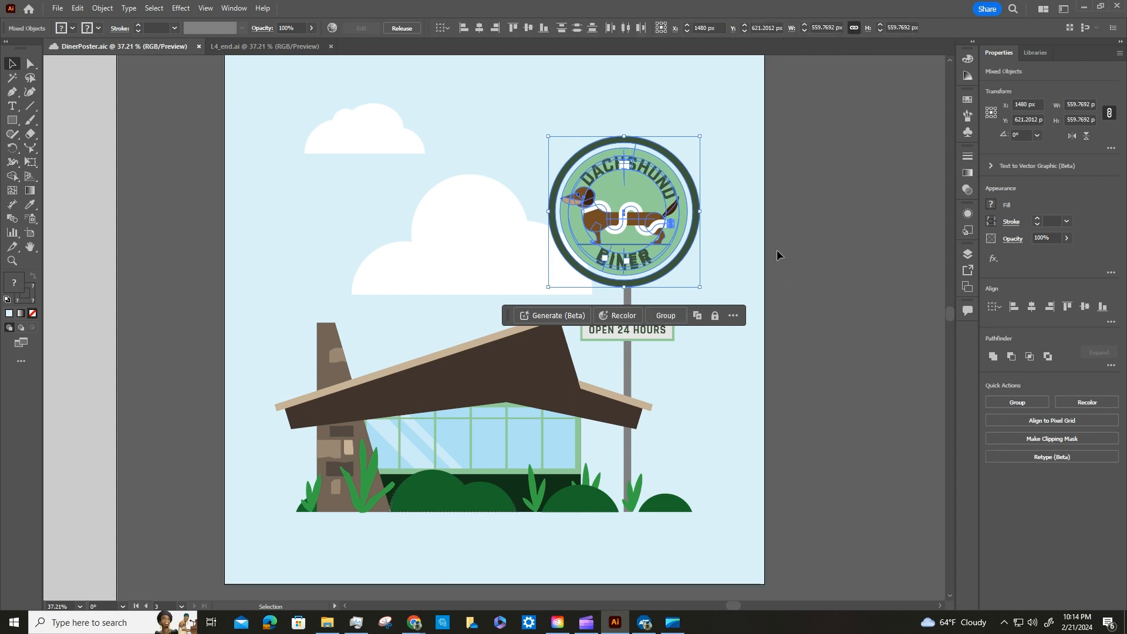
click(788, 214)
click(657, 277)
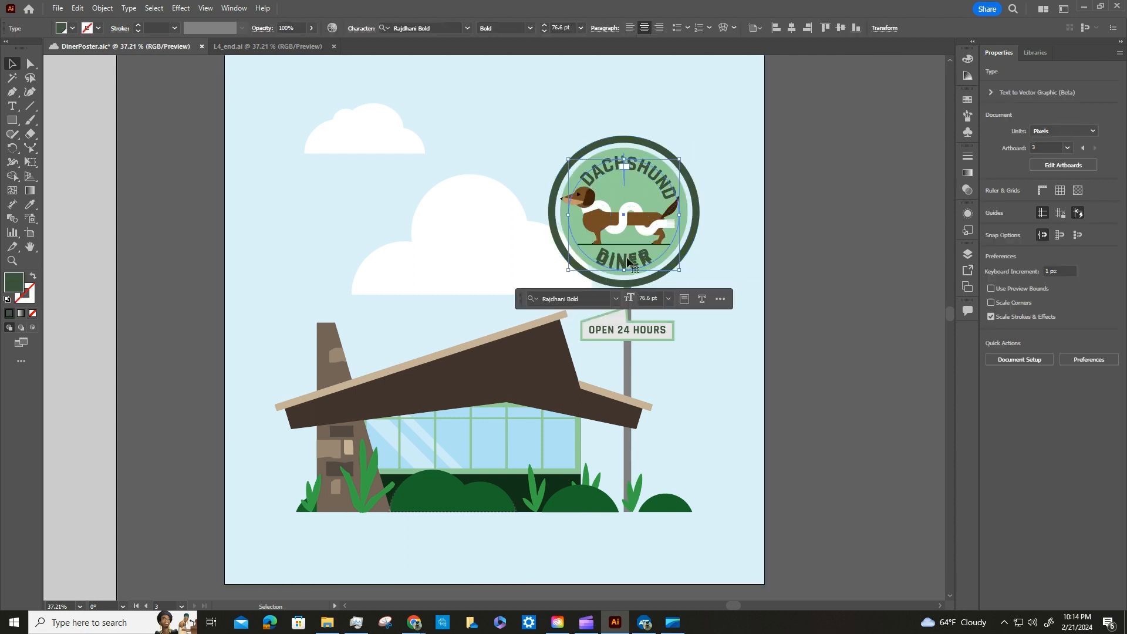
key(ctrl+equal)
key(ctrl+equal)
key(ctrl+equal)
key(ctrl+equal)
key(ctrl+equal)
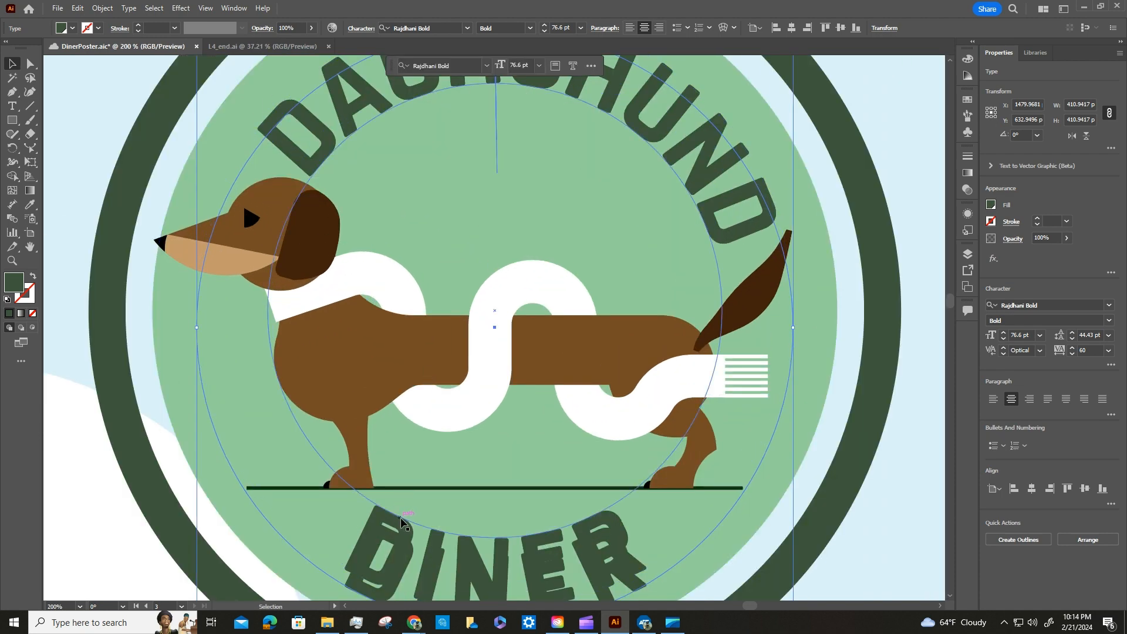
key(ctrl+shift+a)
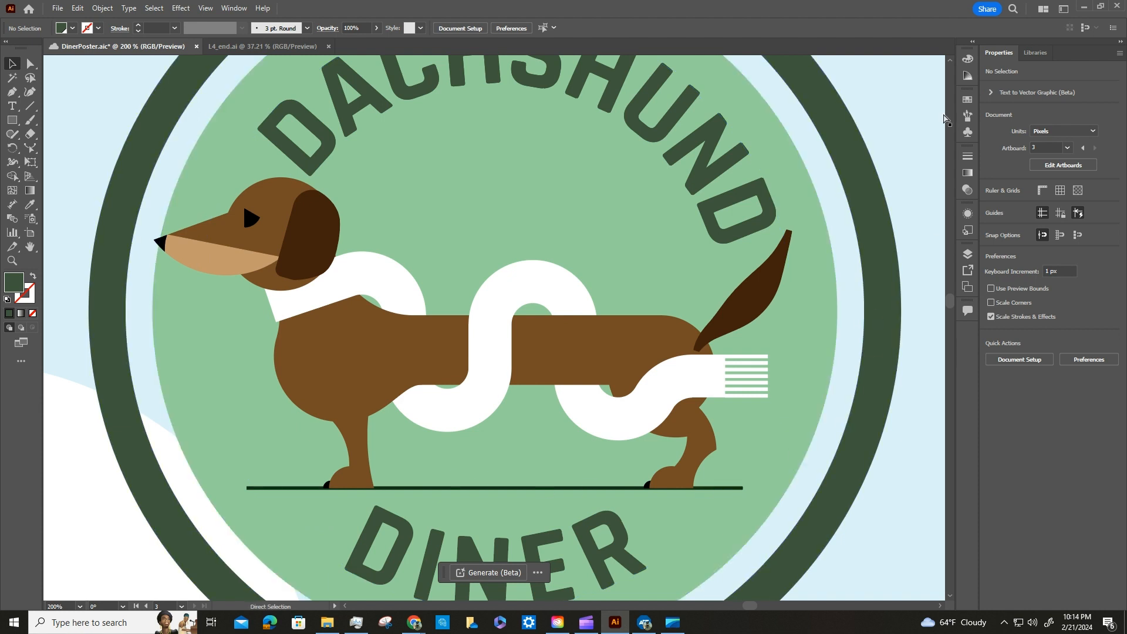
key(ctrl+0)
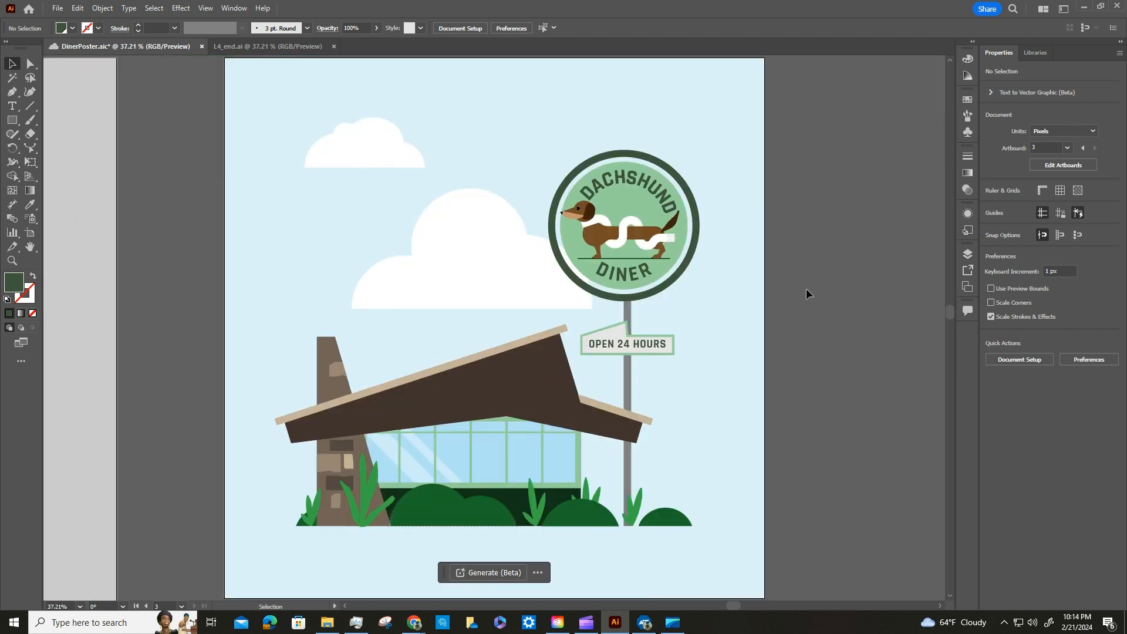
Step: Start saving the corrected DinerPoster document
click(61, 9)
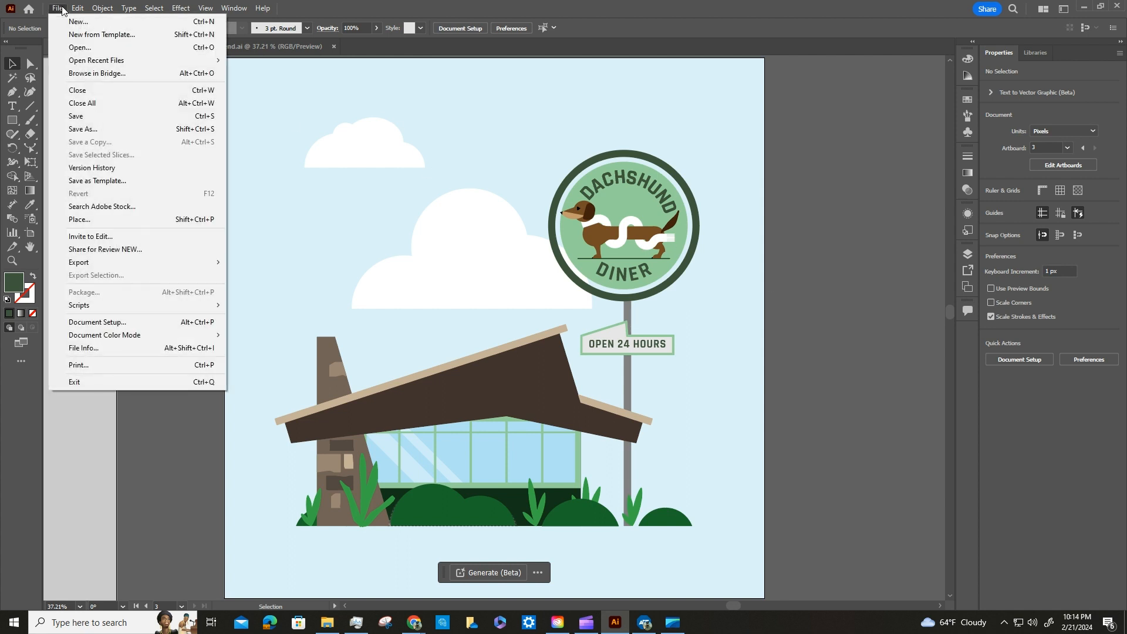